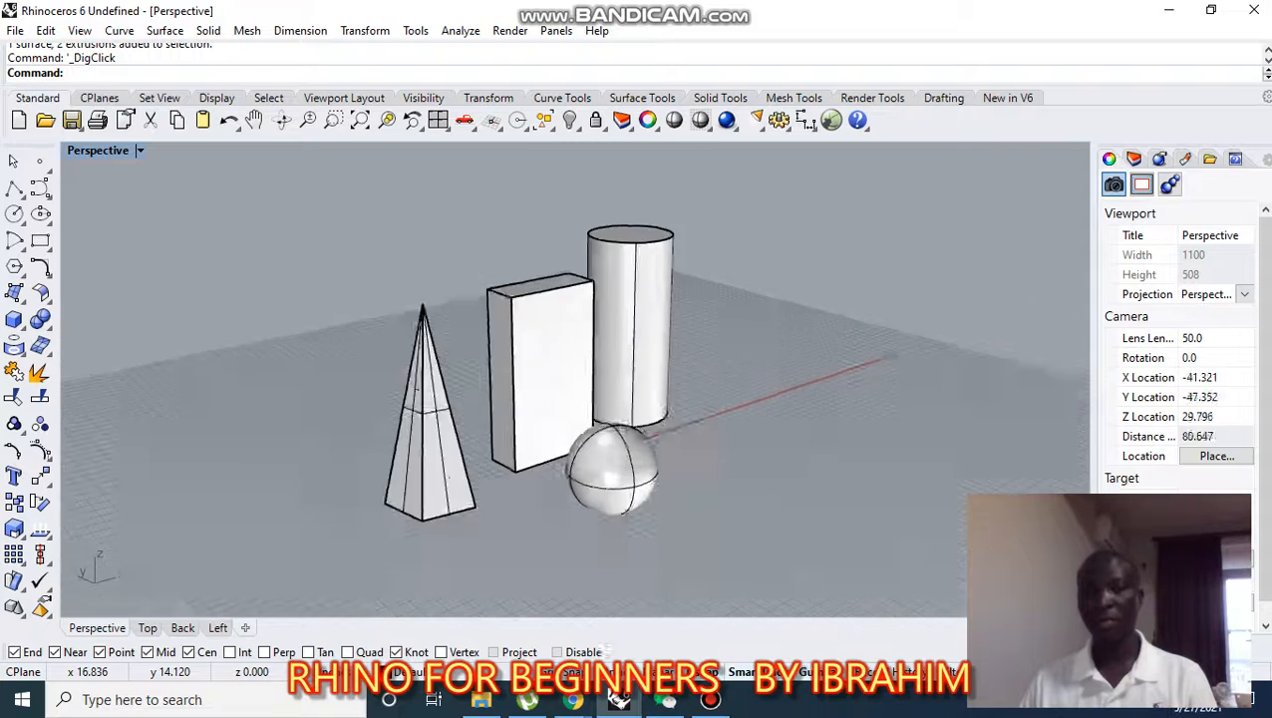
- Examine the pyramid, box, cylinder and sphere up close and from several angles in the Perspective view
right_click_drag(783, 373, 648, 398)
scroll(735, 393, "down", 4)
scroll(643, 404, "up", 5)
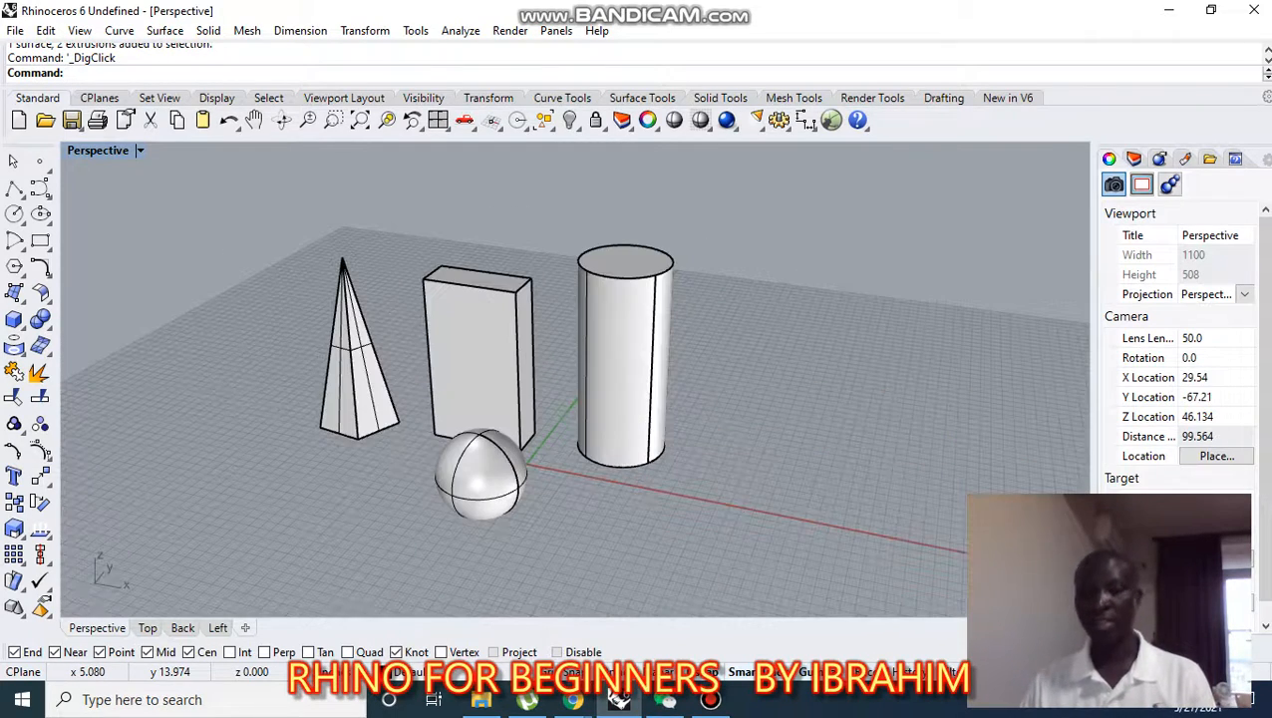
scroll(504, 391, "up", 4)
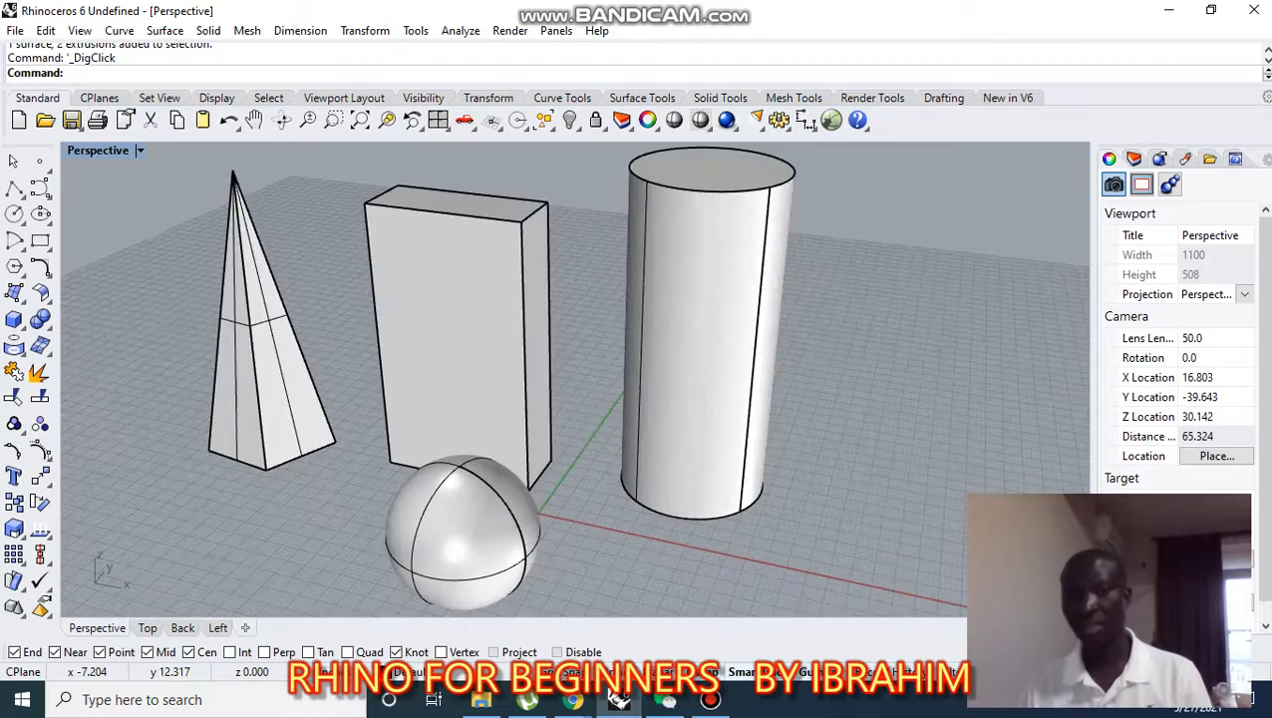
scroll(505, 389, "down", 6)
right_click_drag(505, 390, 555, 386)
scroll(636, 389, "up", 6)
scroll(636, 389, "down", 8)
scroll(556, 382, "up", 8)
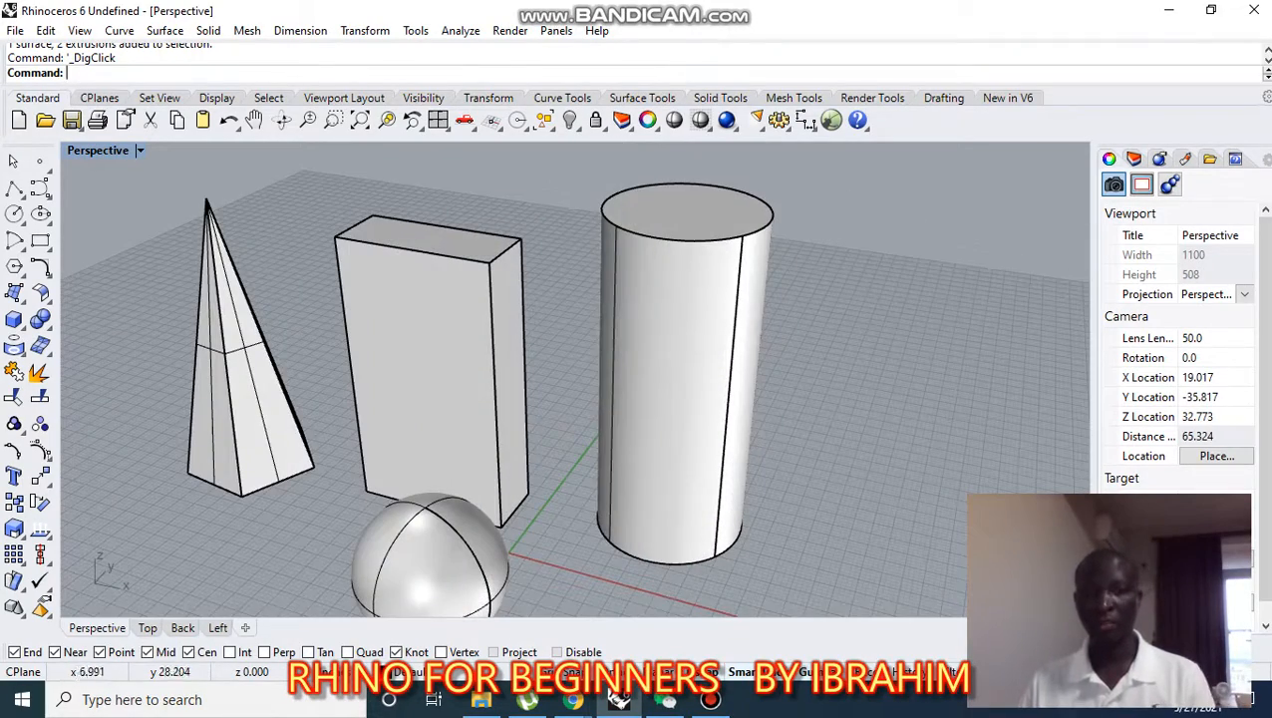
left_click(481, 698)
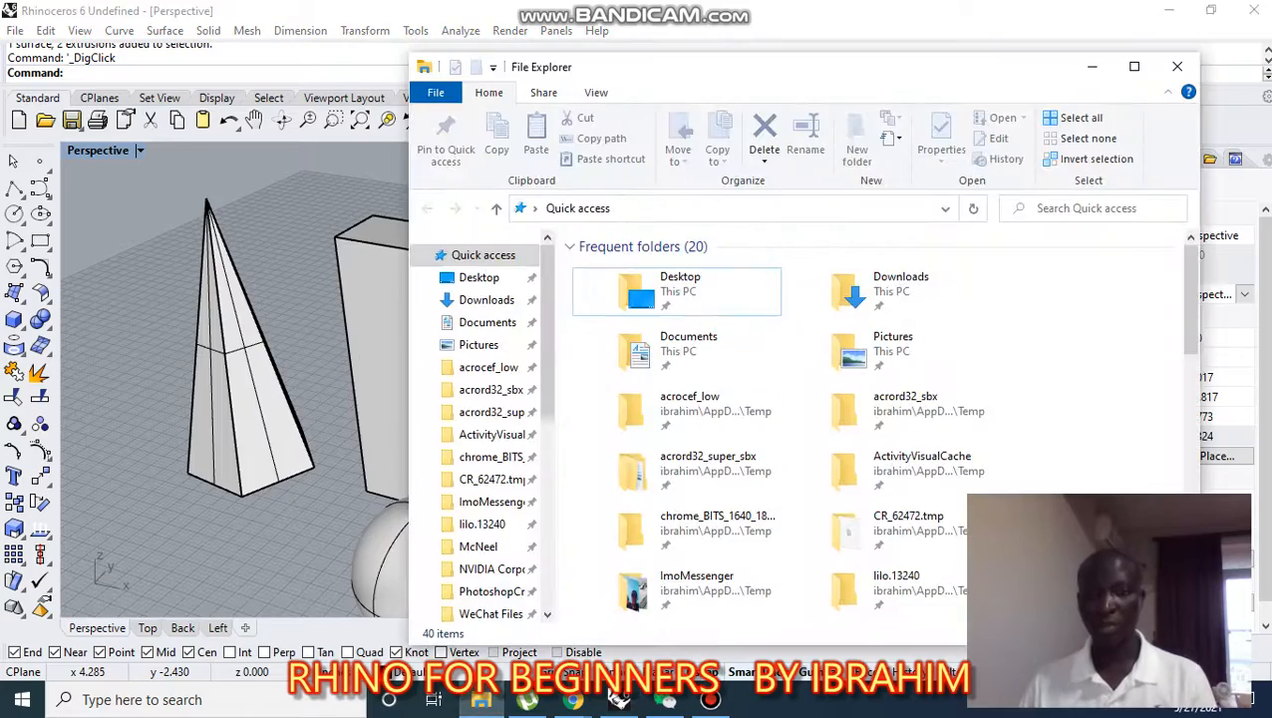
left_click(1093, 67)
left_click(1169, 10)
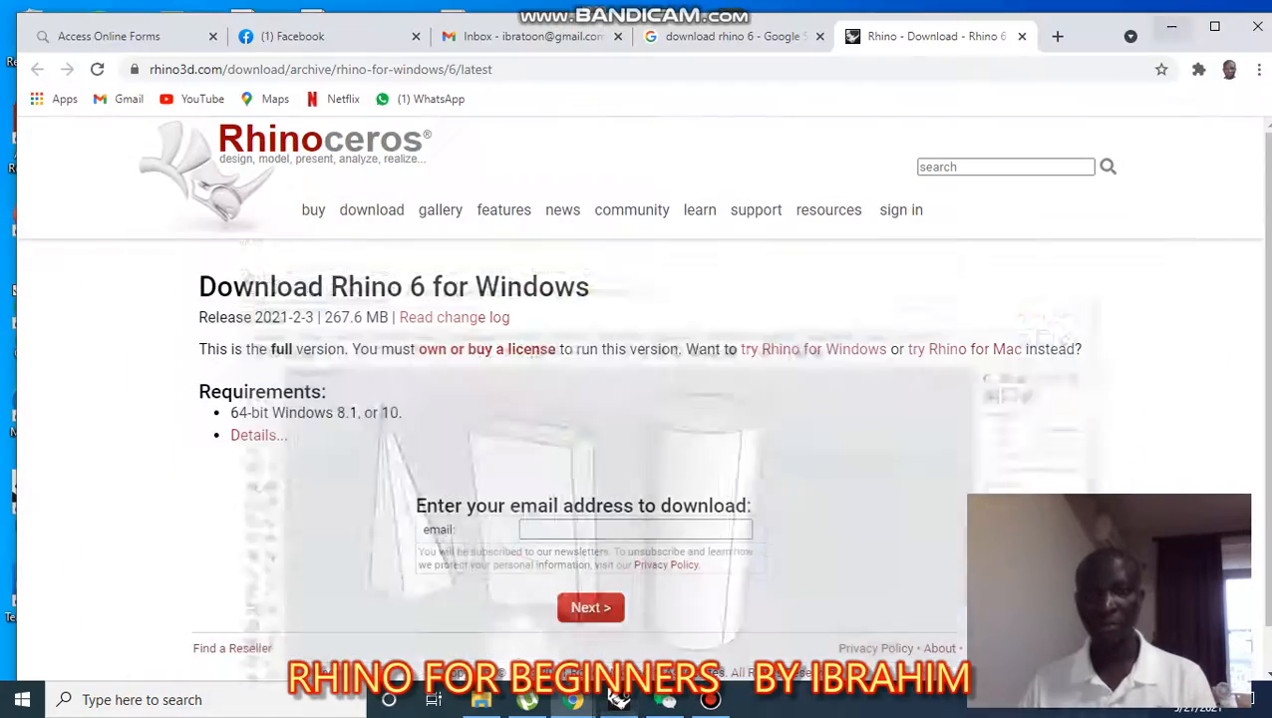
left_click(1172, 26)
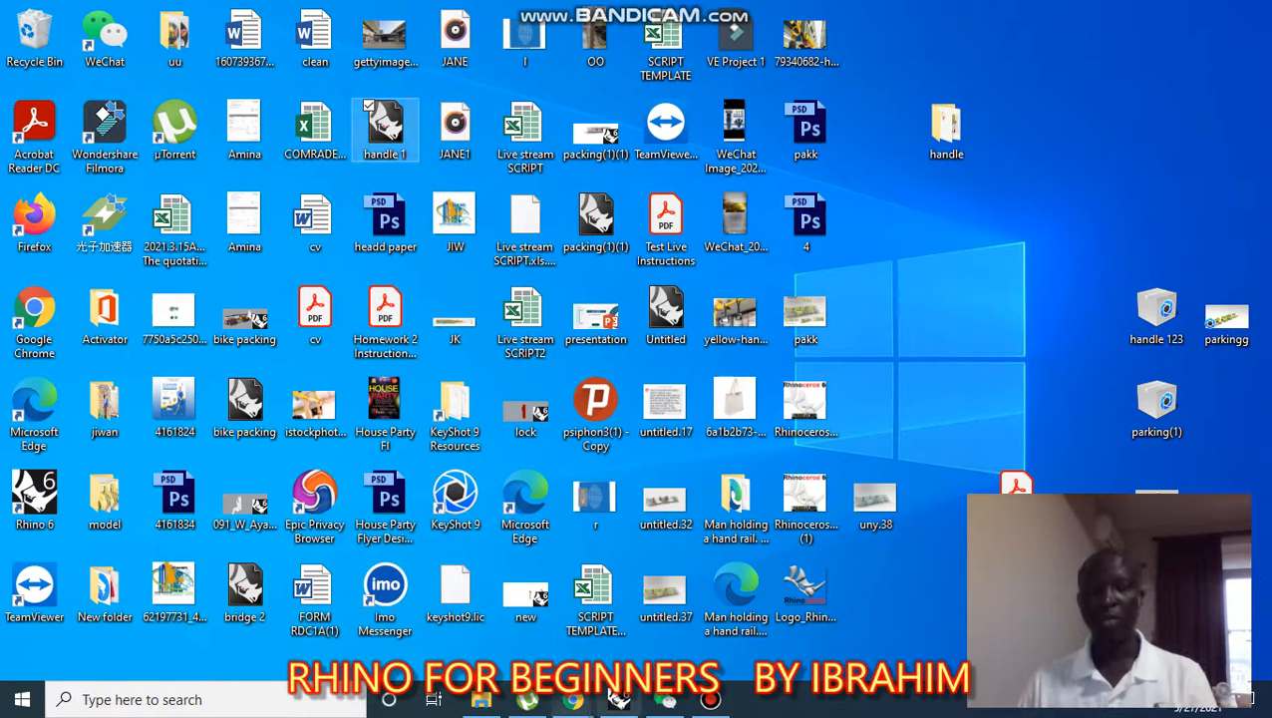
left_click(619, 698)
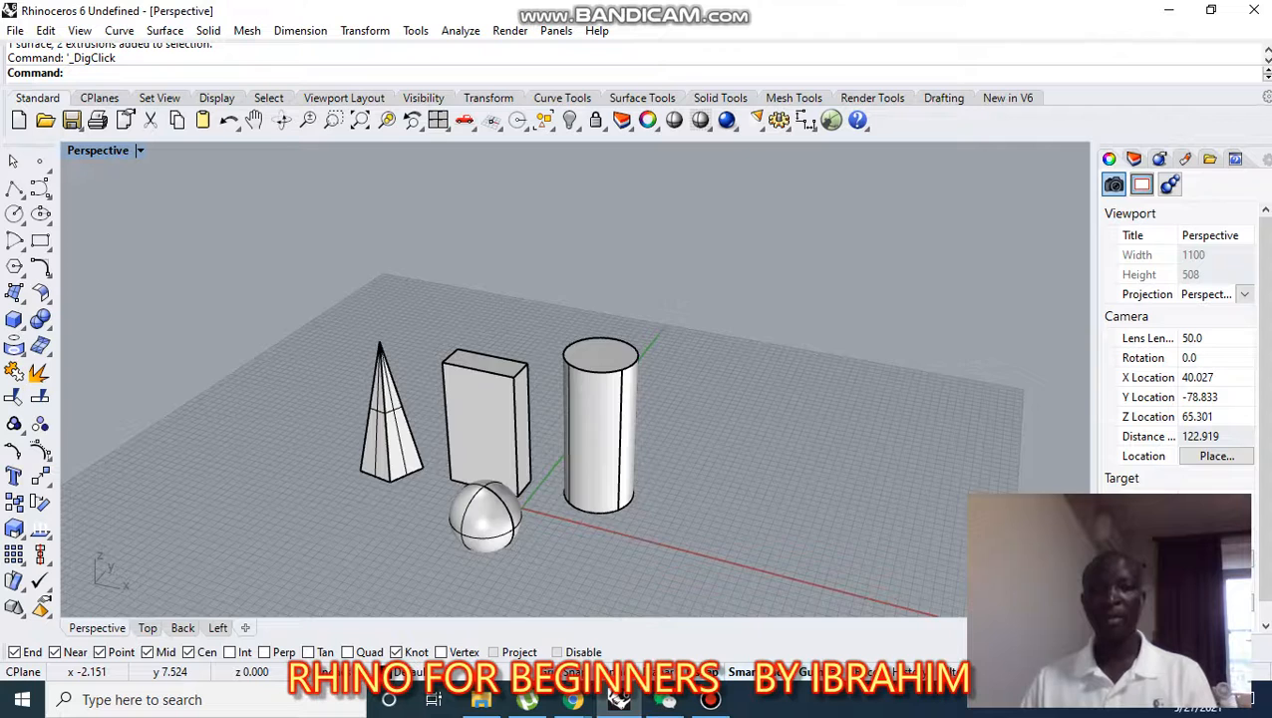
- Switch to Chrome and look at the "download rhino 6" search results and the Rhino 6 for Windows download page, finishing back in Rhino
mouse_move(573, 699)
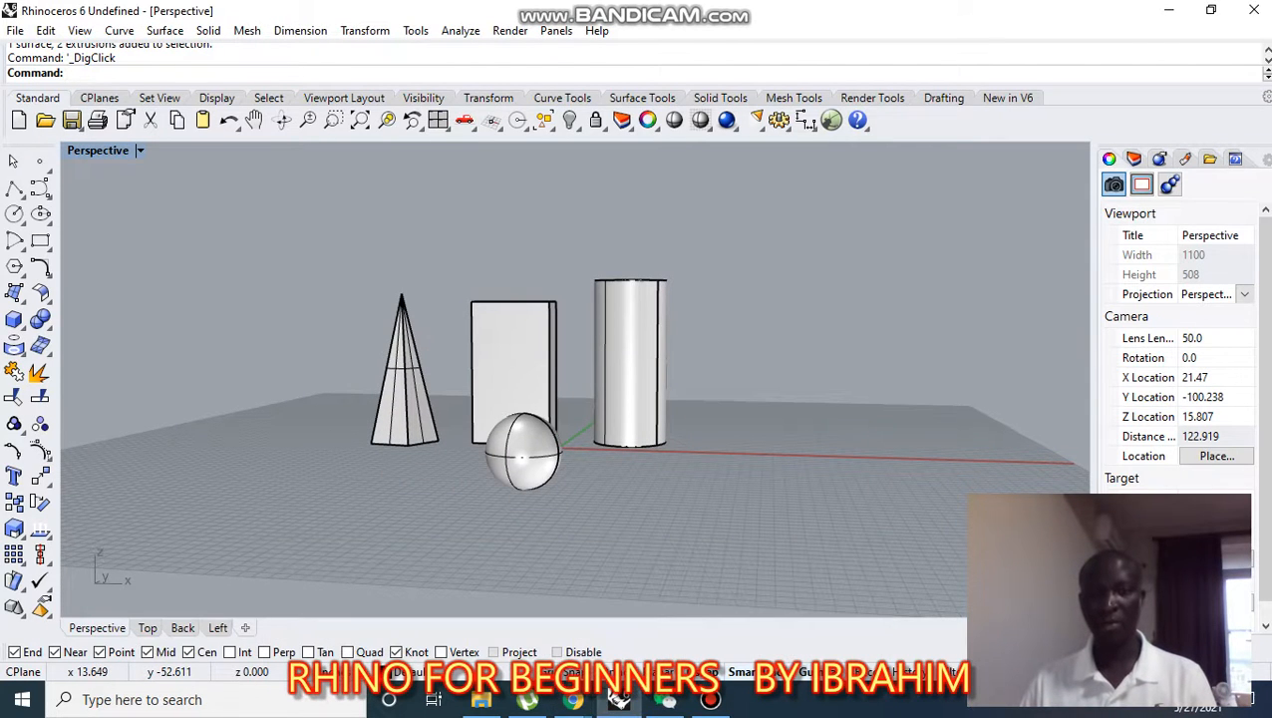
left_click(574, 613)
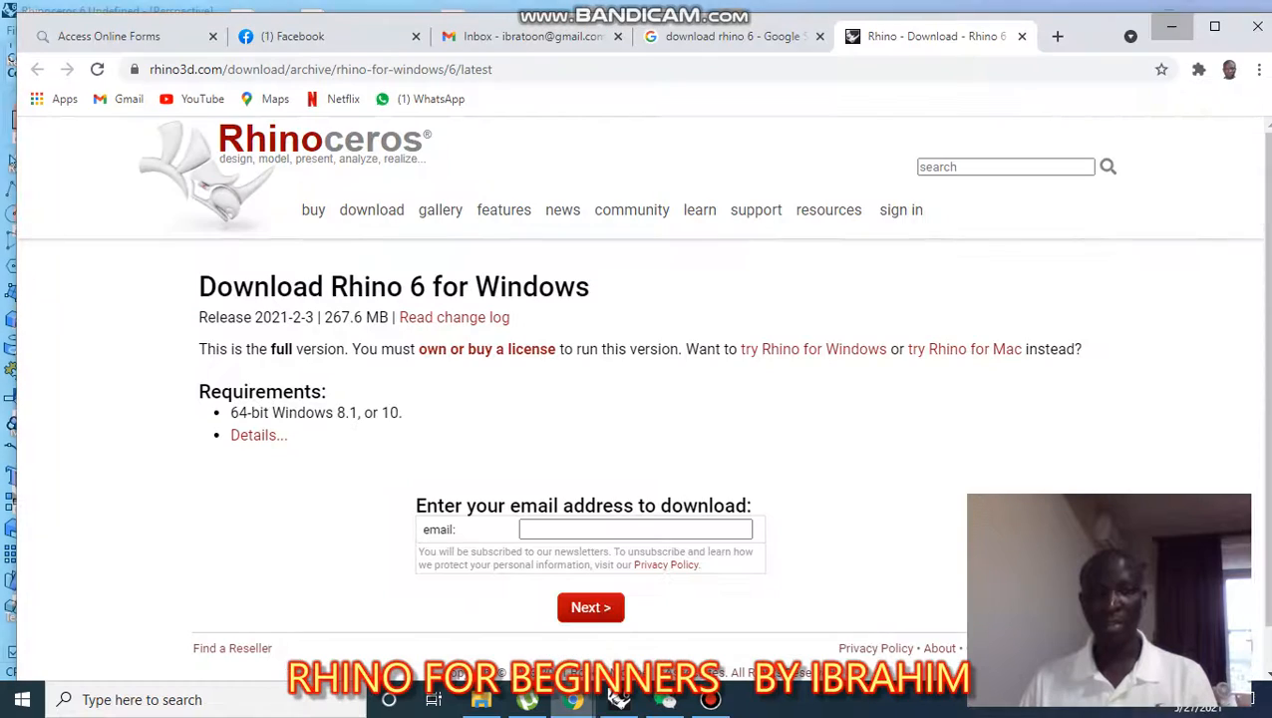
key("ctrl+shift+Tab")
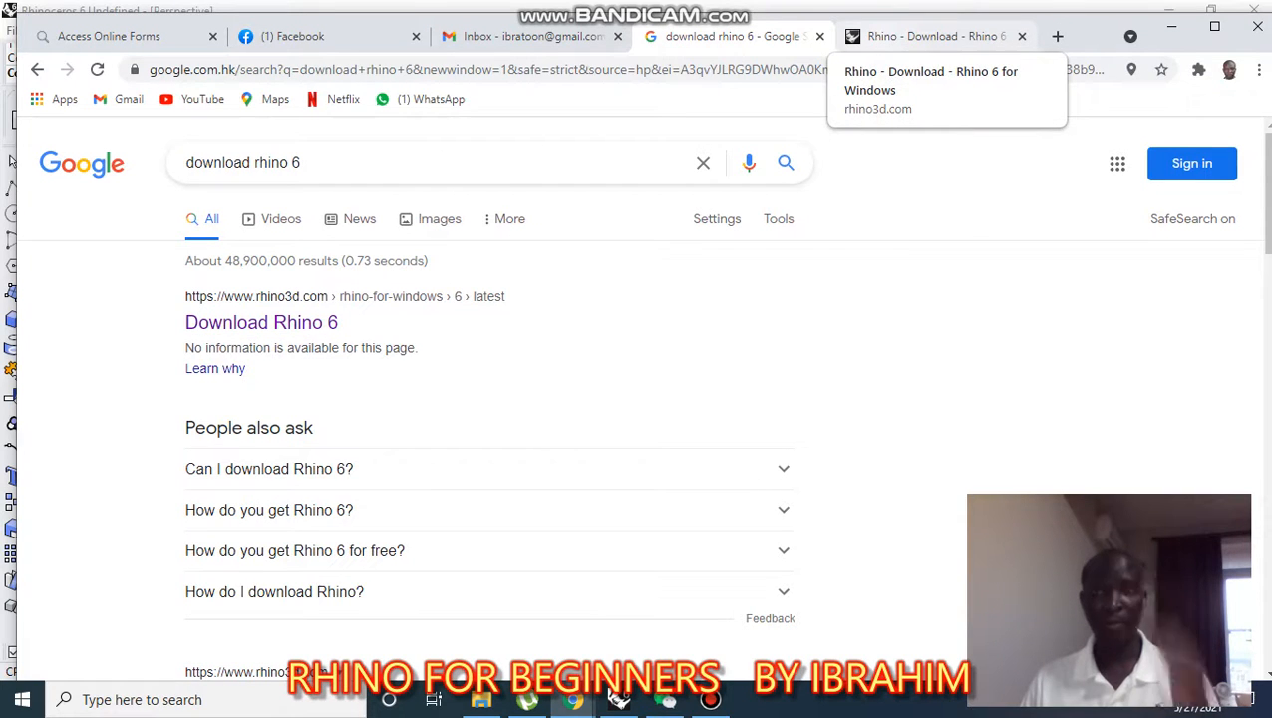
left_click(927, 36)
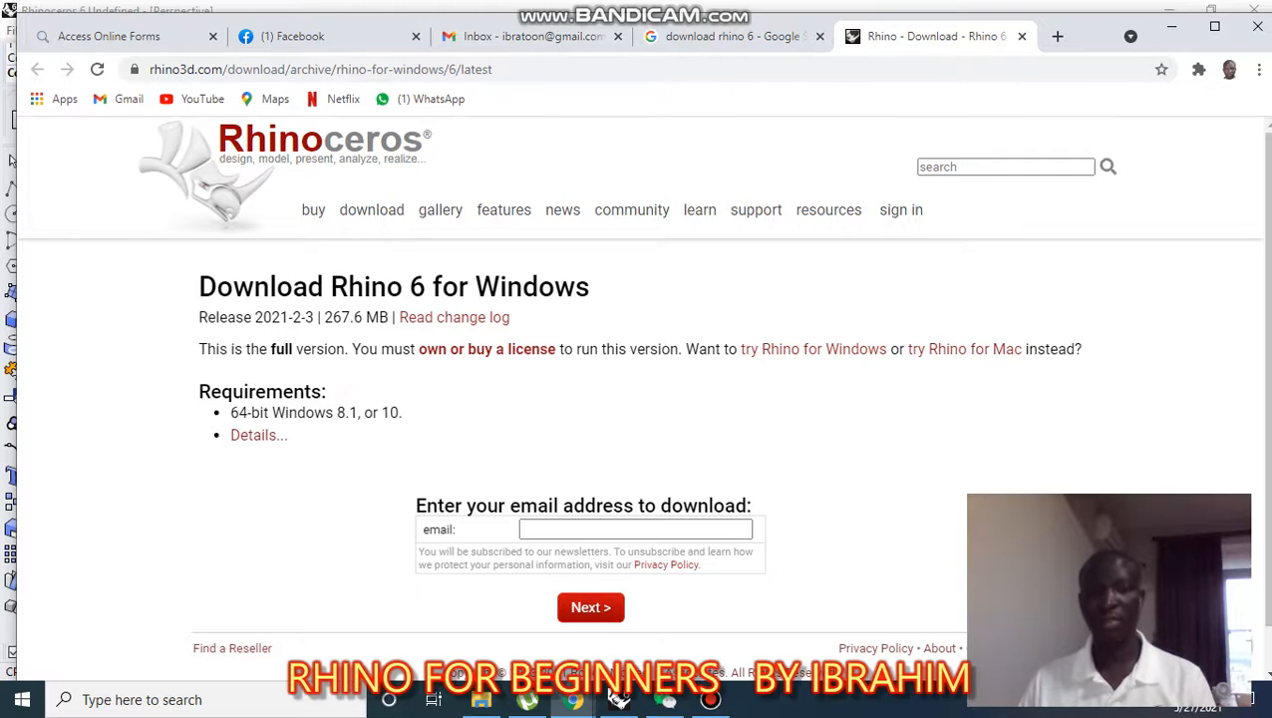
left_click(618, 698)
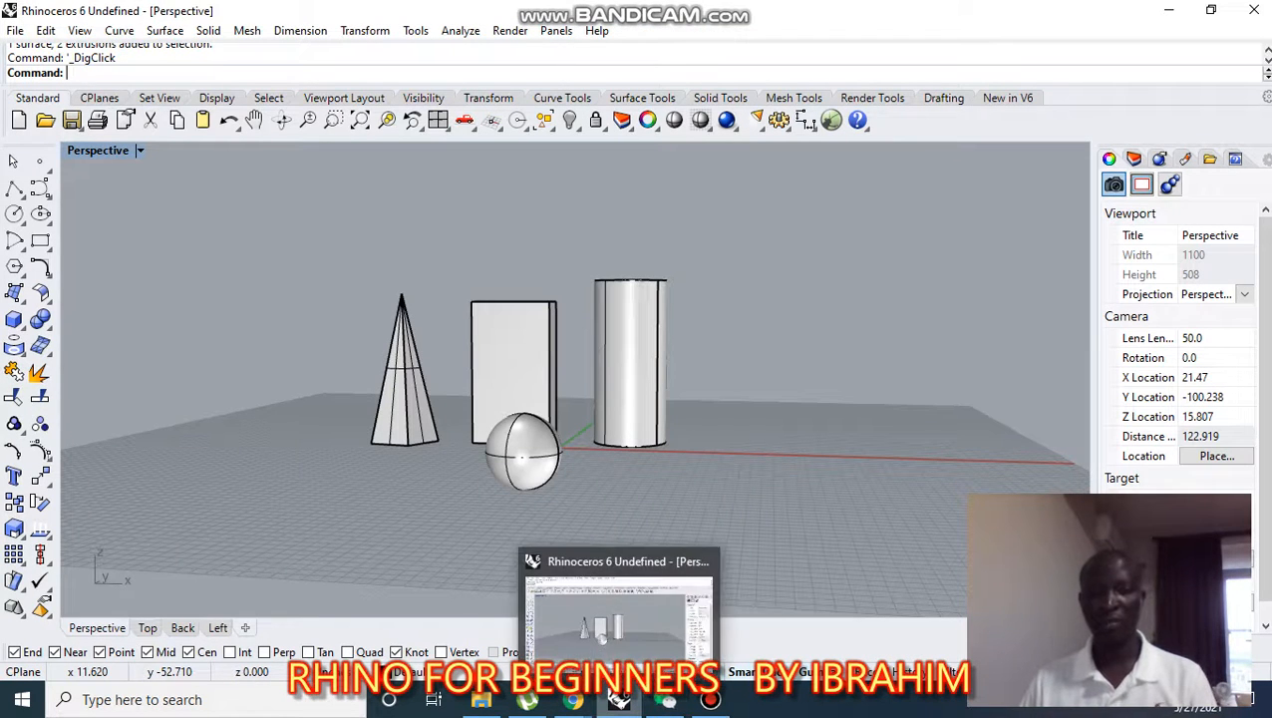
- Switch to the Untitled Rhino window holding the handle model and examine the handles from several angles
scroll(745, 416, "down", 4)
right_click_drag(746, 416, 783, 474)
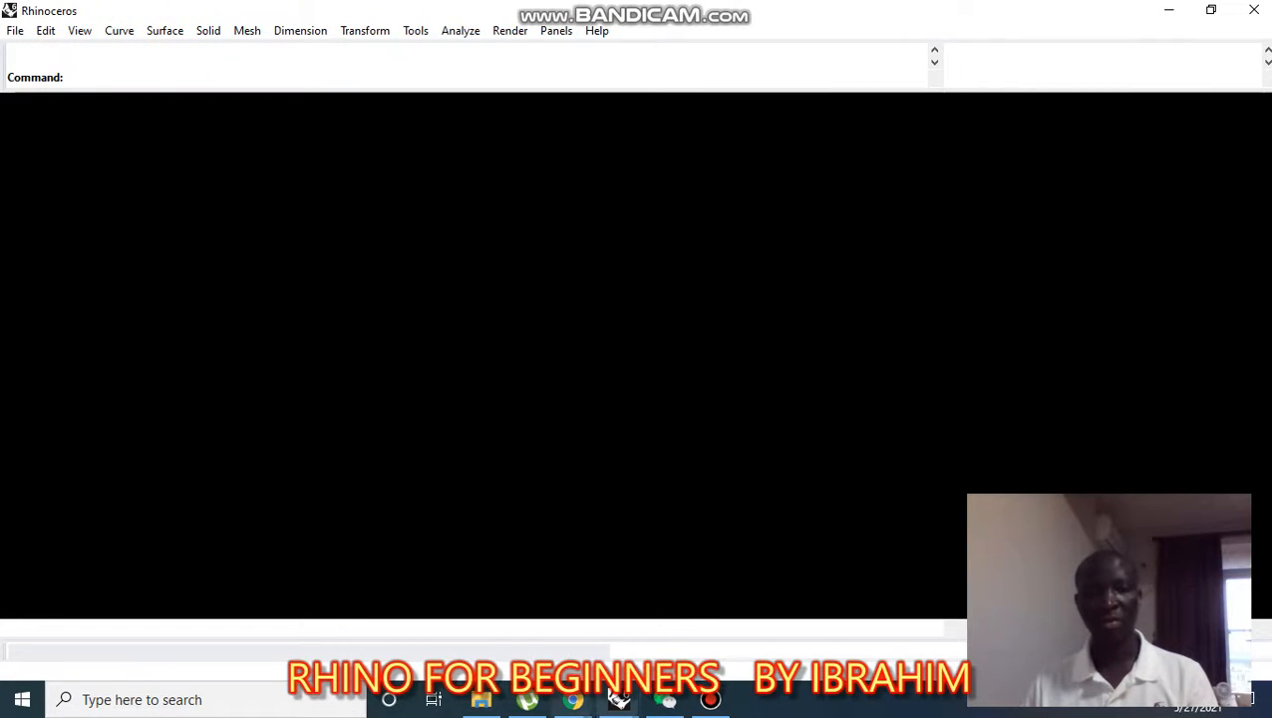
mouse_move(618, 698)
left_click(558, 618)
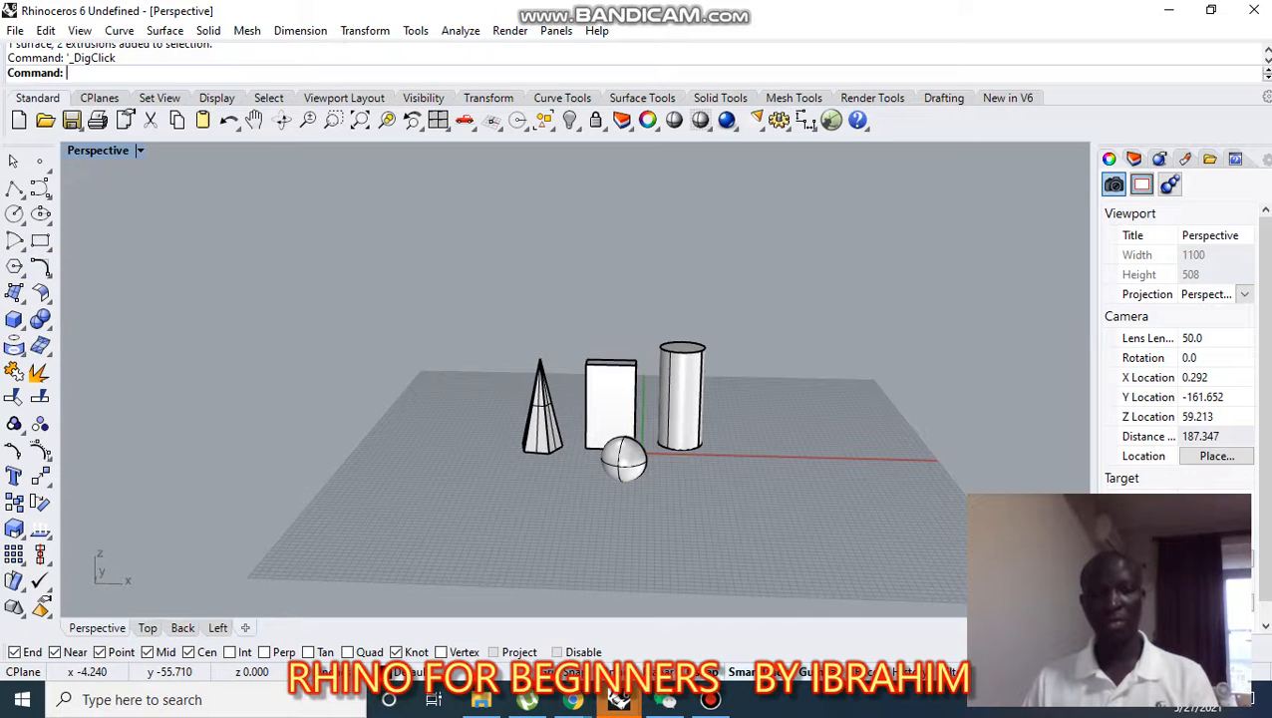
mouse_move(619, 698)
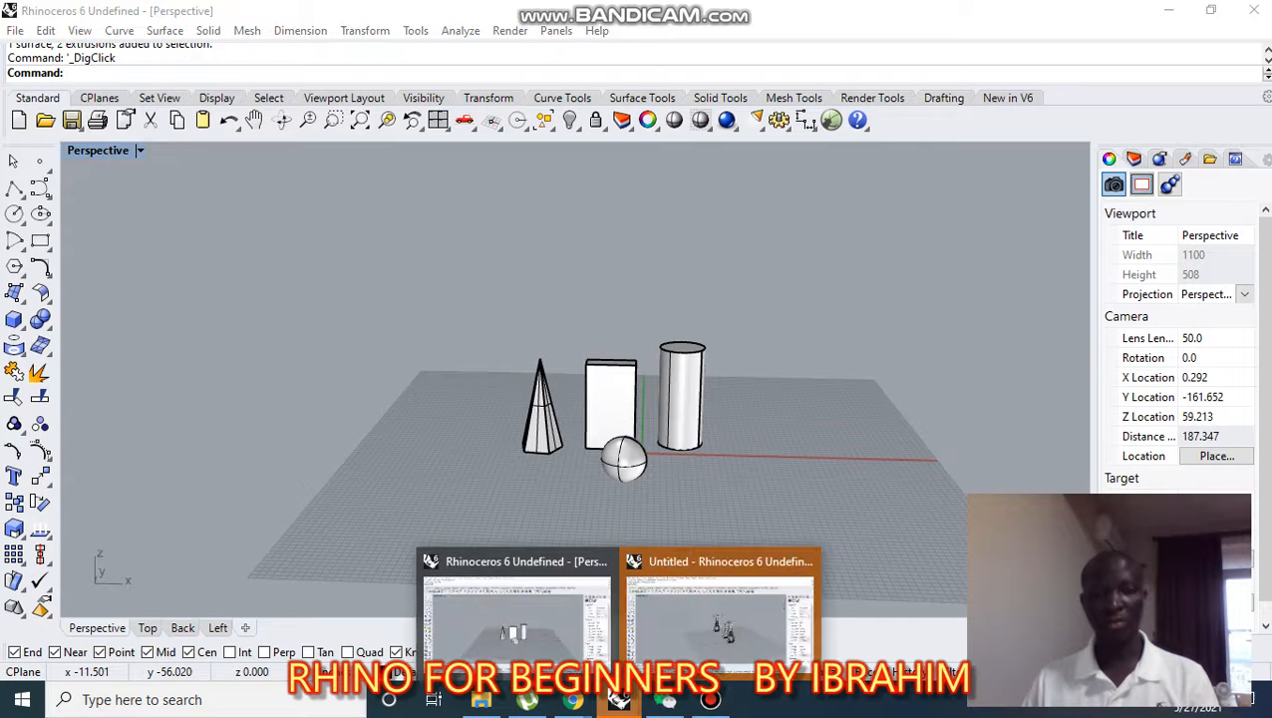
left_click(716, 623)
right_click_drag(620, 470, 763, 473)
scroll(625, 401, "up", 10)
right_click_drag(625, 402, 671, 426)
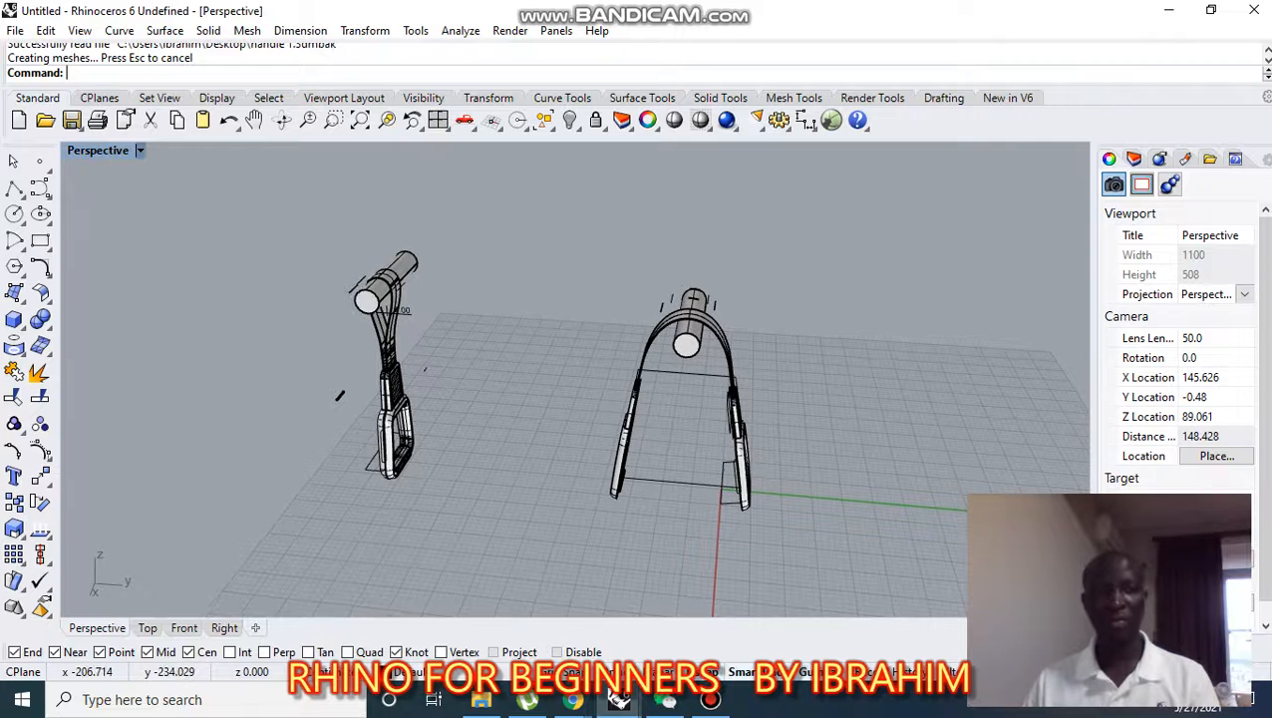
- Set the Perspective viewport of the handle model to Rendered display and inspect the handles from different sides
left_click(139, 150)
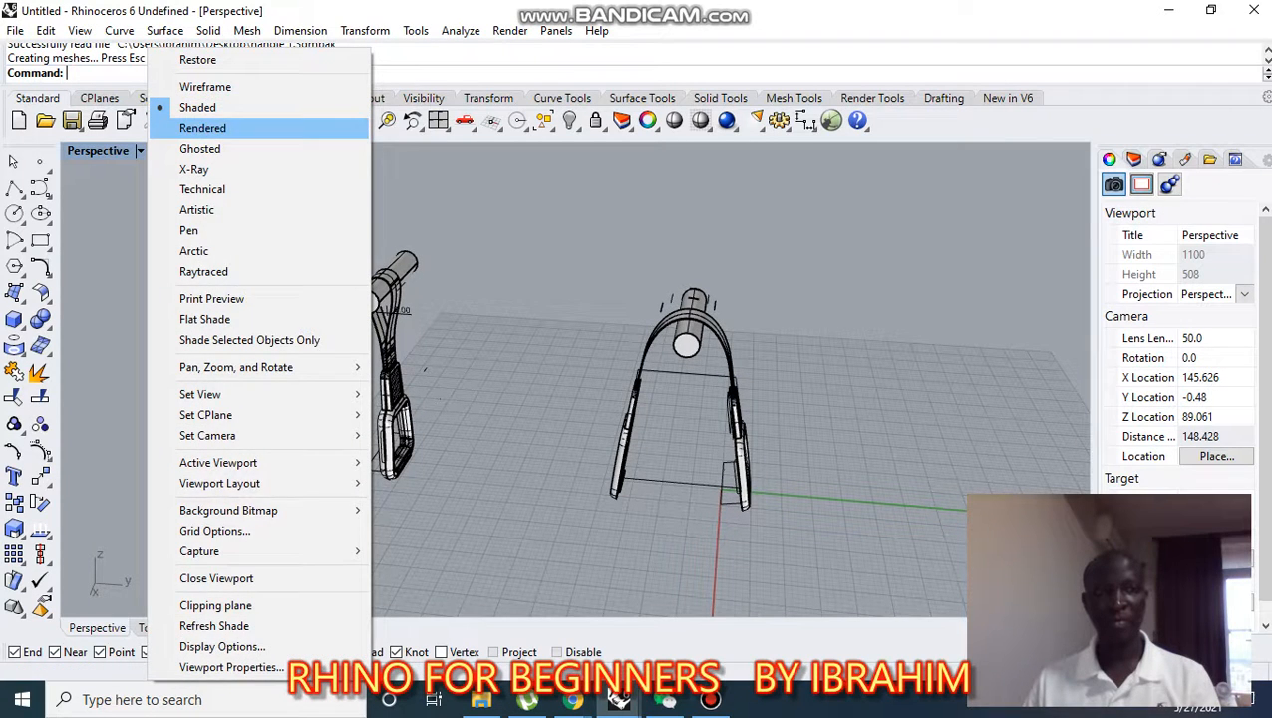
left_click(203, 127)
scroll(797, 439, "down", 4)
right_click_drag(878, 434, 787, 453)
scroll(710, 454, "up", 8)
scroll(710, 453, "down", 6)
right_click_drag(625, 468, 816, 487)
scroll(369, 342, "up", 4)
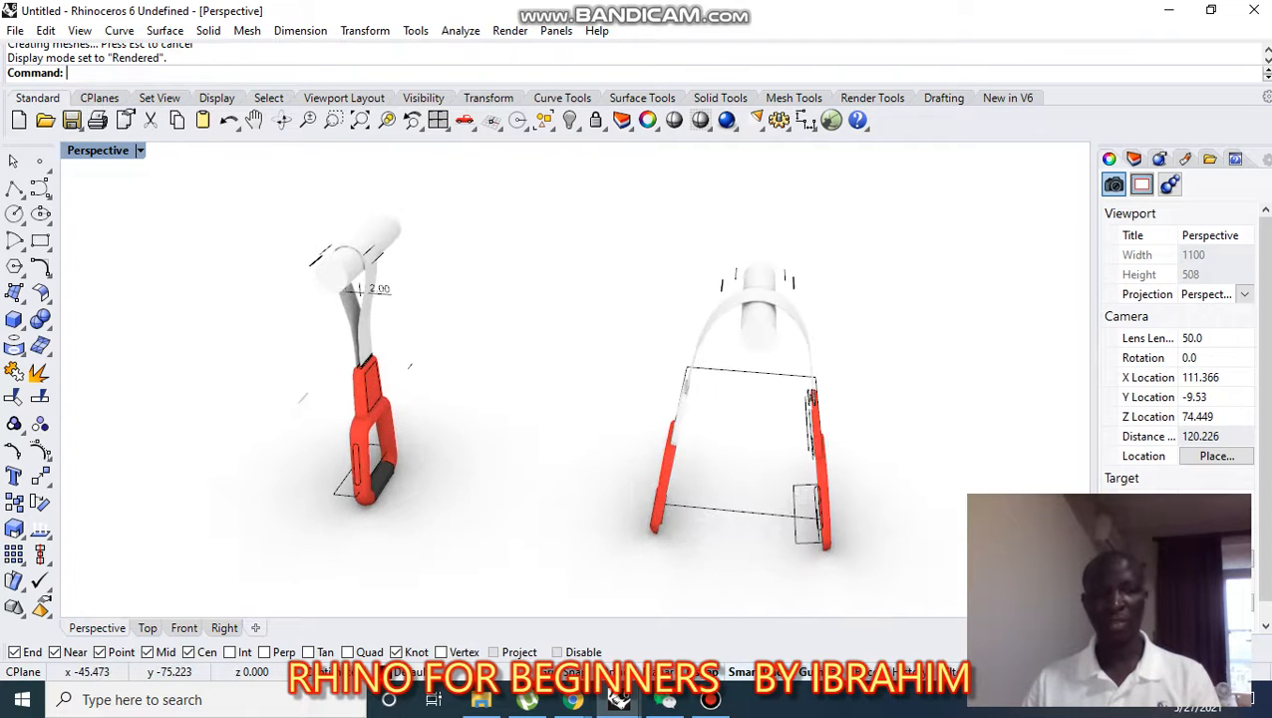
- Examine the rendered handles up close and as a whole, including the single handle and the two-handle version
scroll(357, 351, "up", 4)
scroll(357, 351, "down", 4)
right_click_drag(357, 351, 249, 341)
scroll(382, 342, "up", 2)
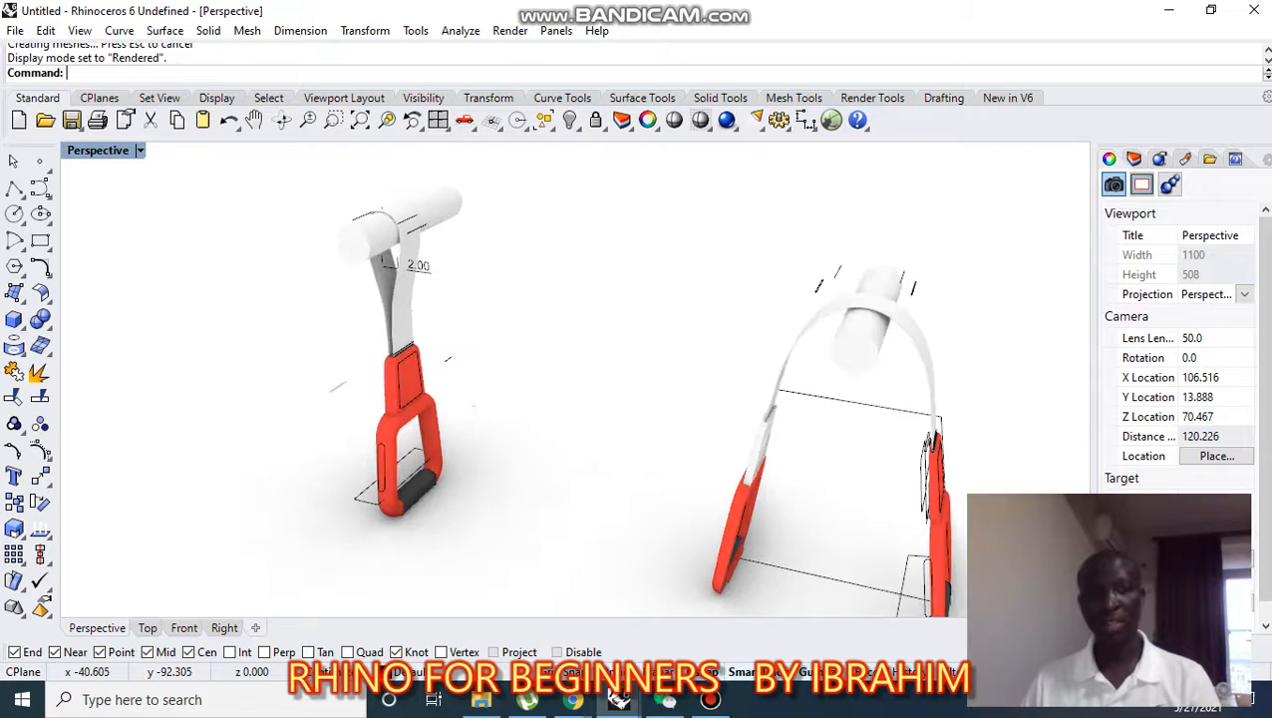
scroll(383, 342, "up", 3)
scroll(383, 342, "down", 5)
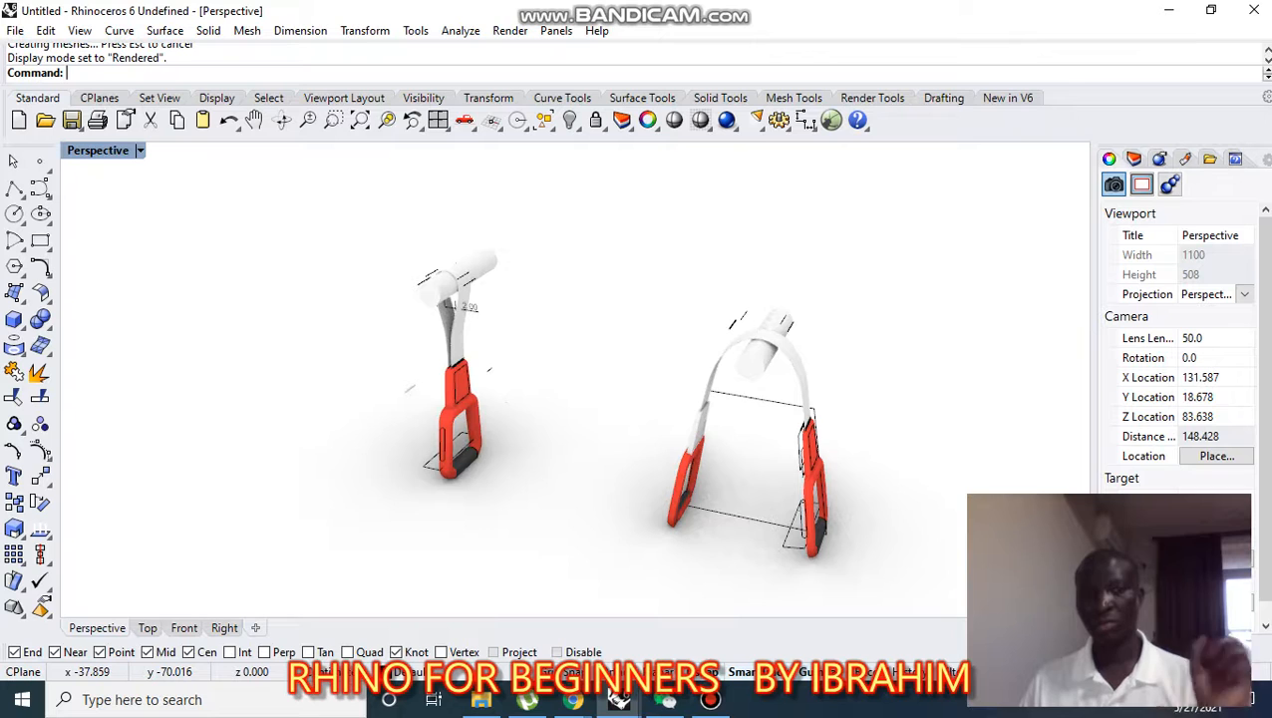
scroll(477, 304, "up", 2)
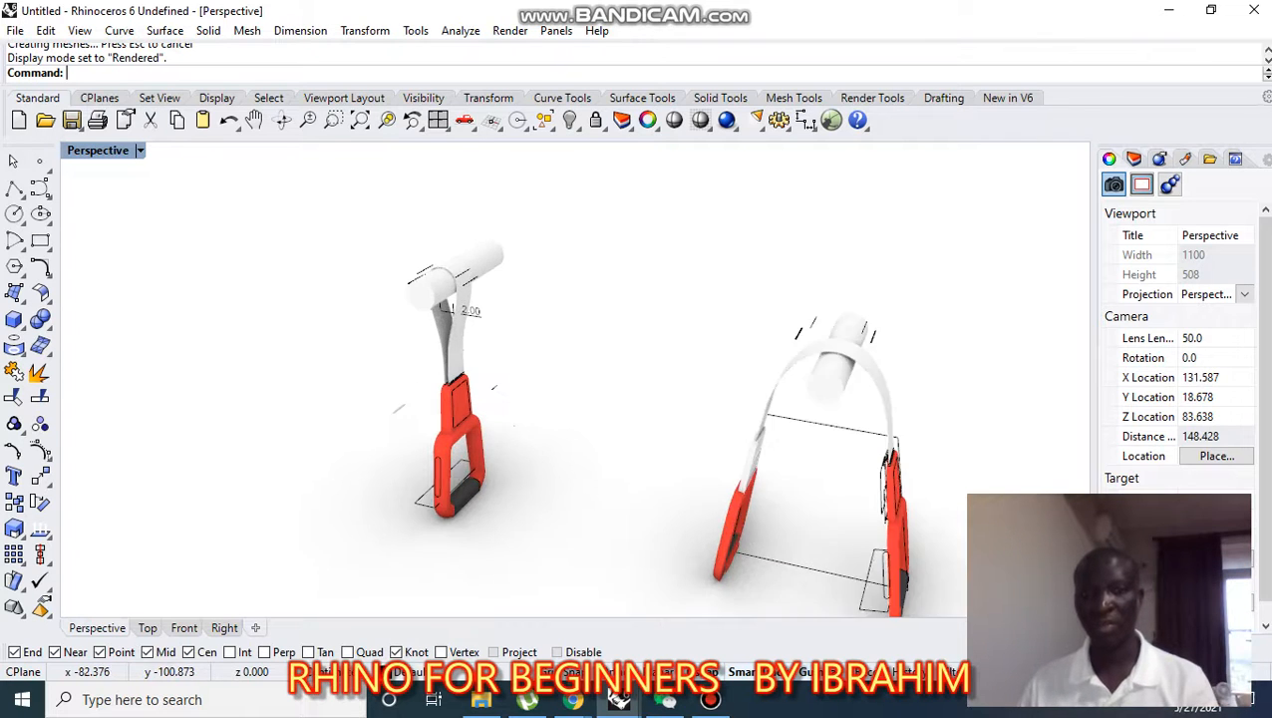
scroll(536, 348, "down", 4)
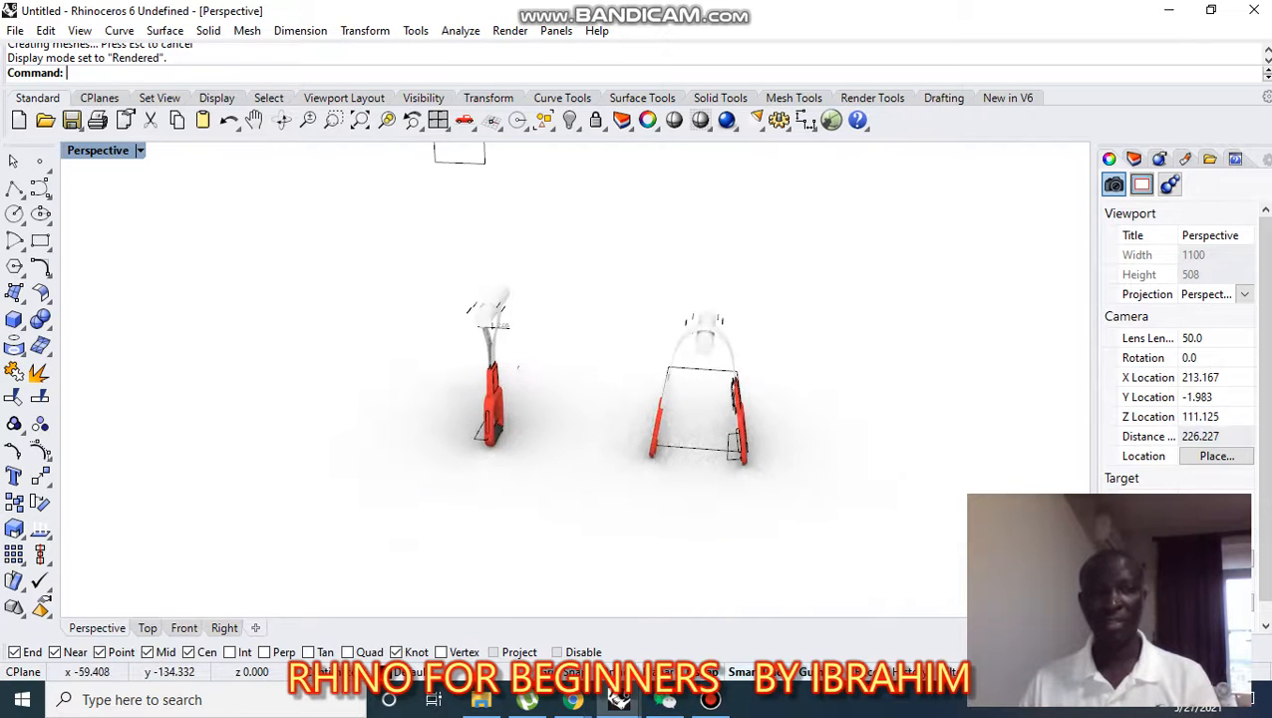
- Switch back to the Rhino window with the basic solids and restore the four-viewport layout
mouse_move(619, 699)
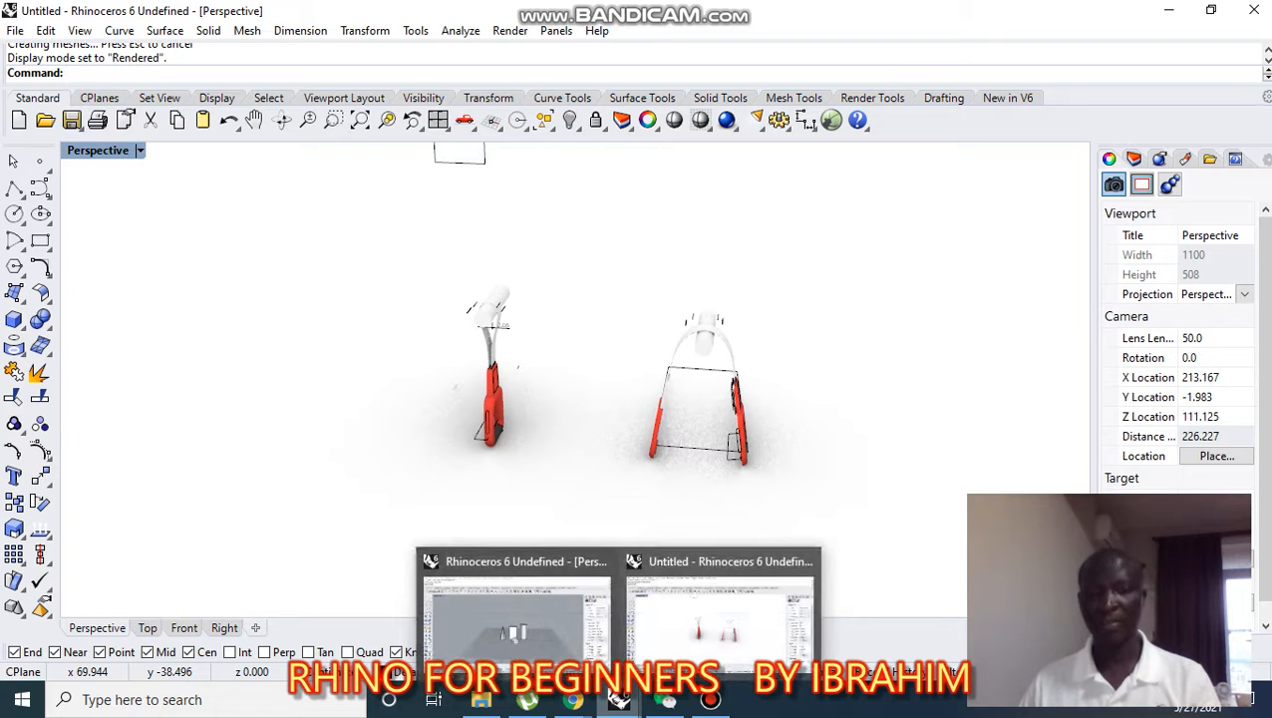
left_click(517, 613)
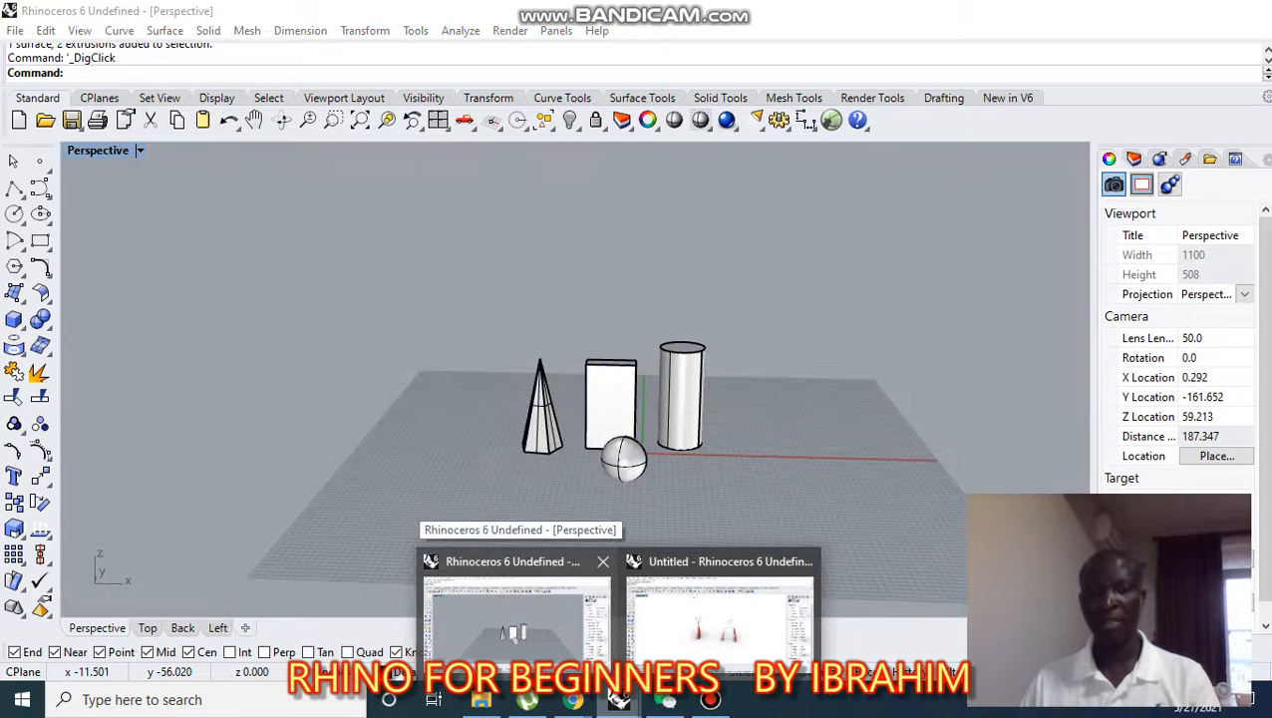
scroll(505, 463, "down", 4)
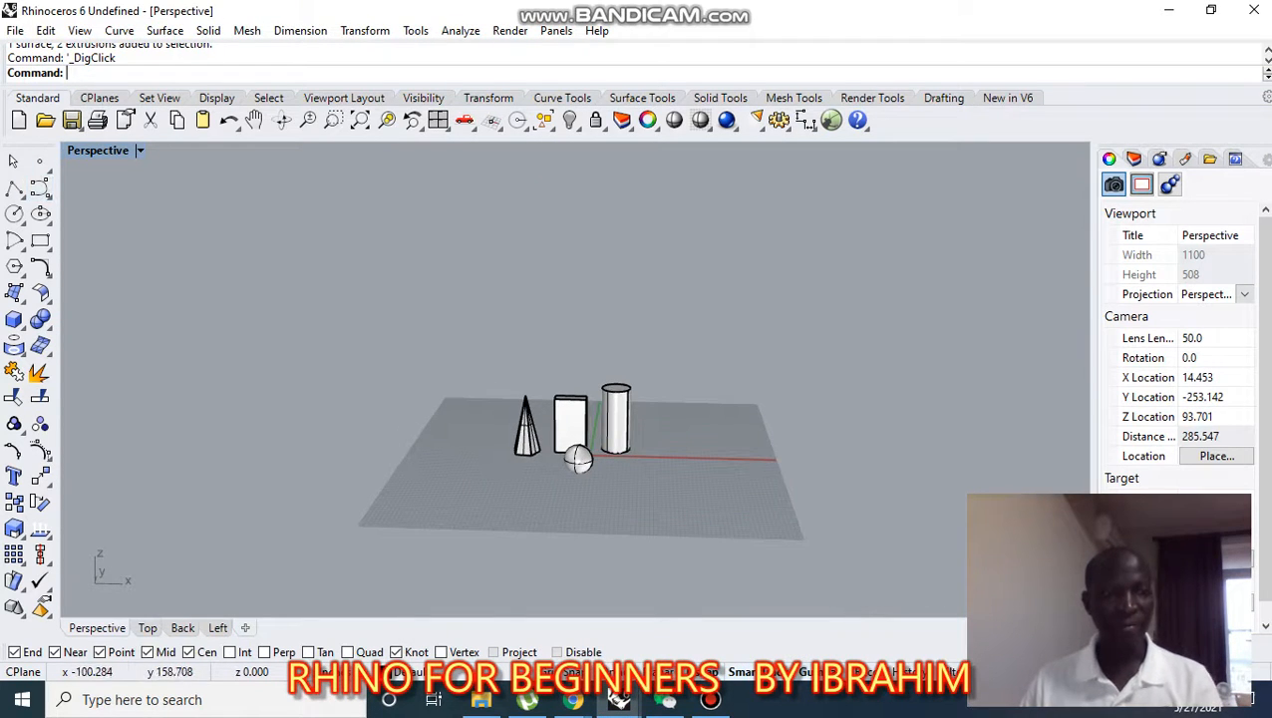
left_click(140, 150)
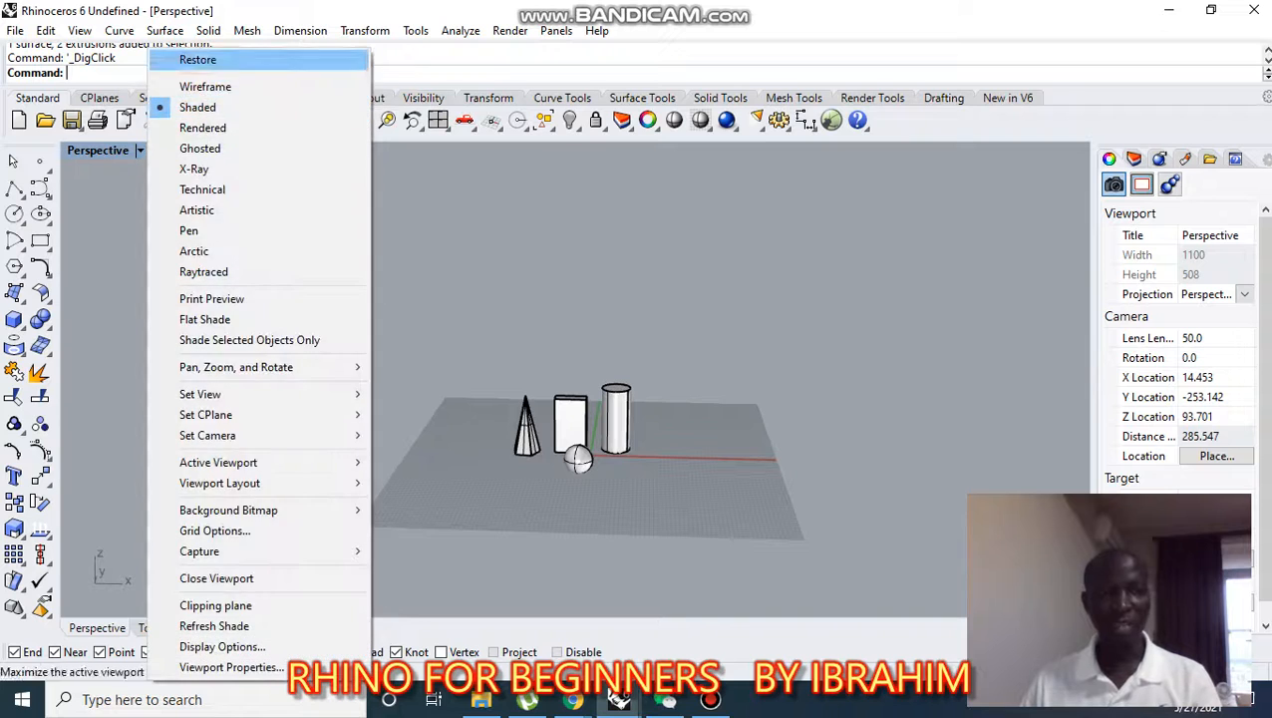
left_click(225, 57)
scroll(367, 273, "down", 10)
scroll(156, 456, "down", 8)
scroll(282, 279, "down", 5)
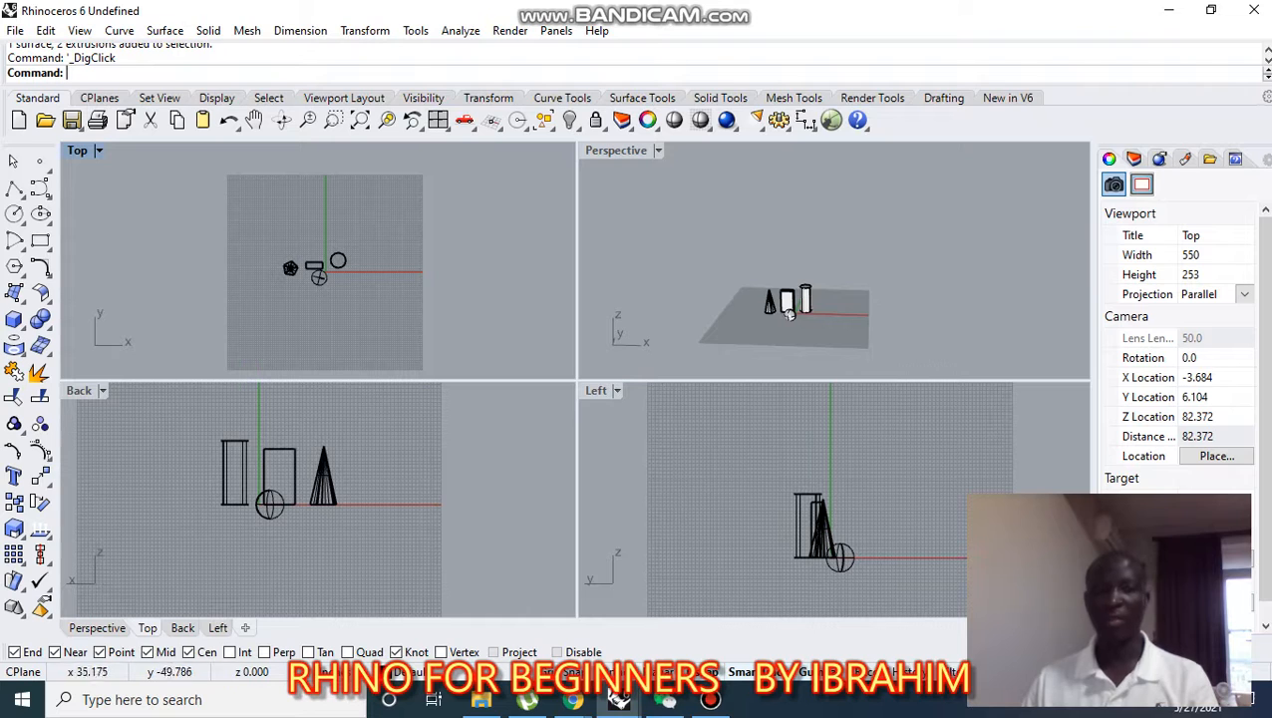
scroll(790, 314, "down", 3)
right_click_drag(196, 294, 260, 289)
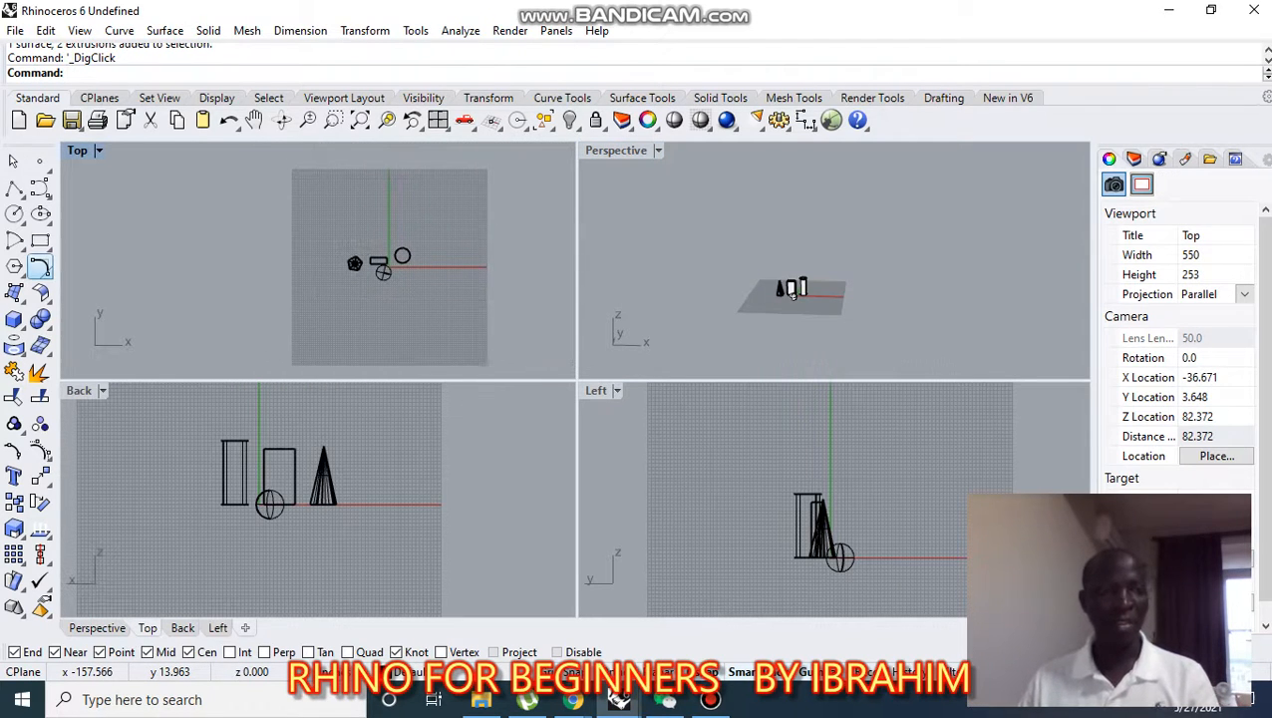
left_click(40, 292)
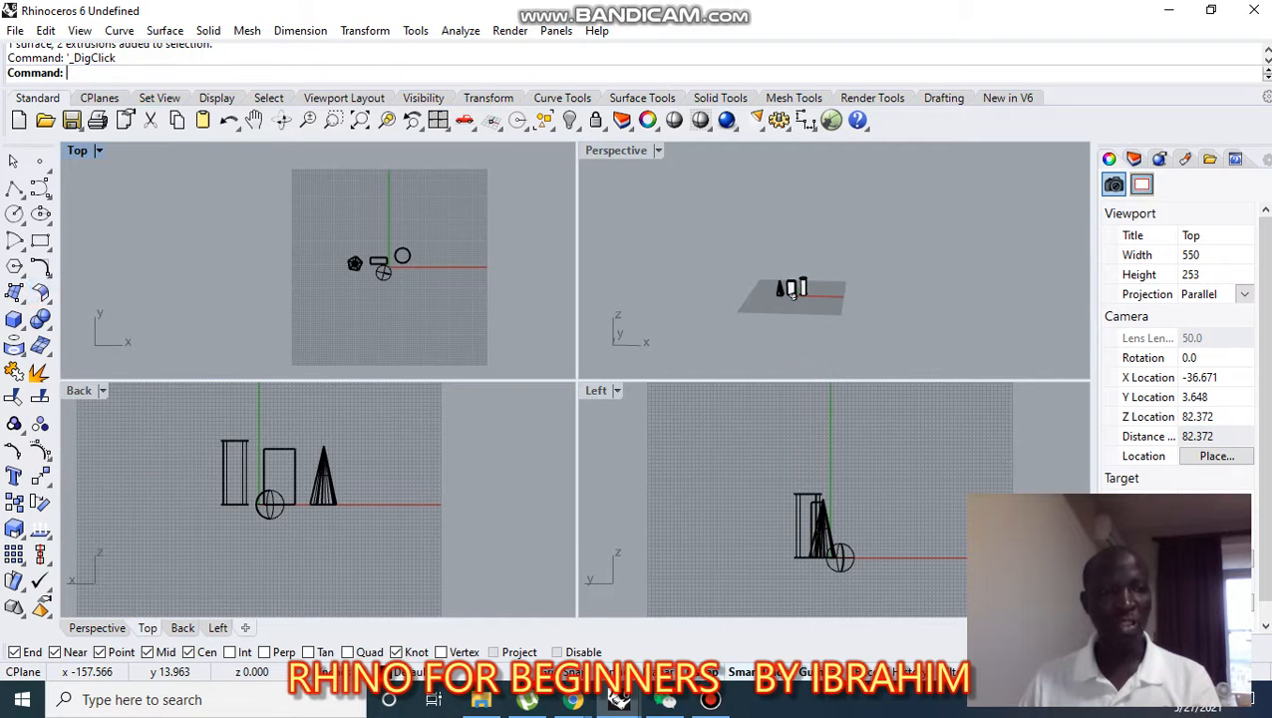
left_click(48, 327)
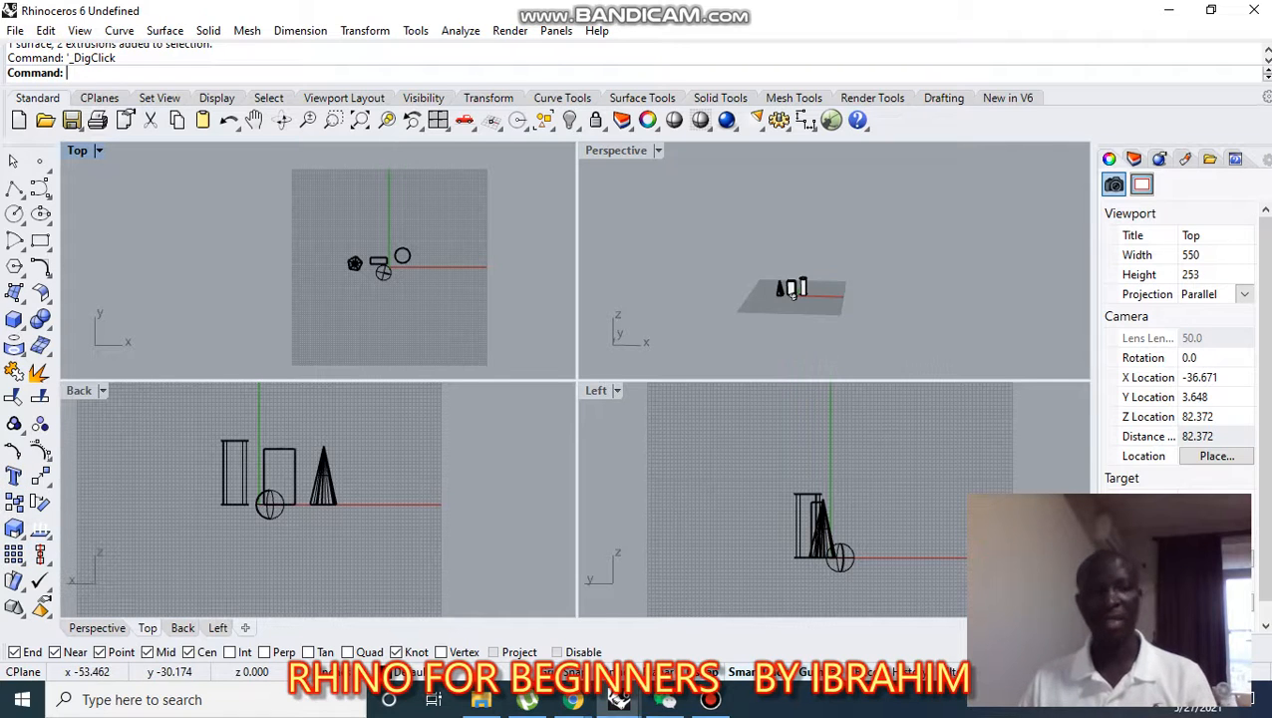
- Select all the solids in the Top view and delete them
scroll(417, 246, "up", 4)
left_click_drag(224, 191, 554, 342)
key("Delete")
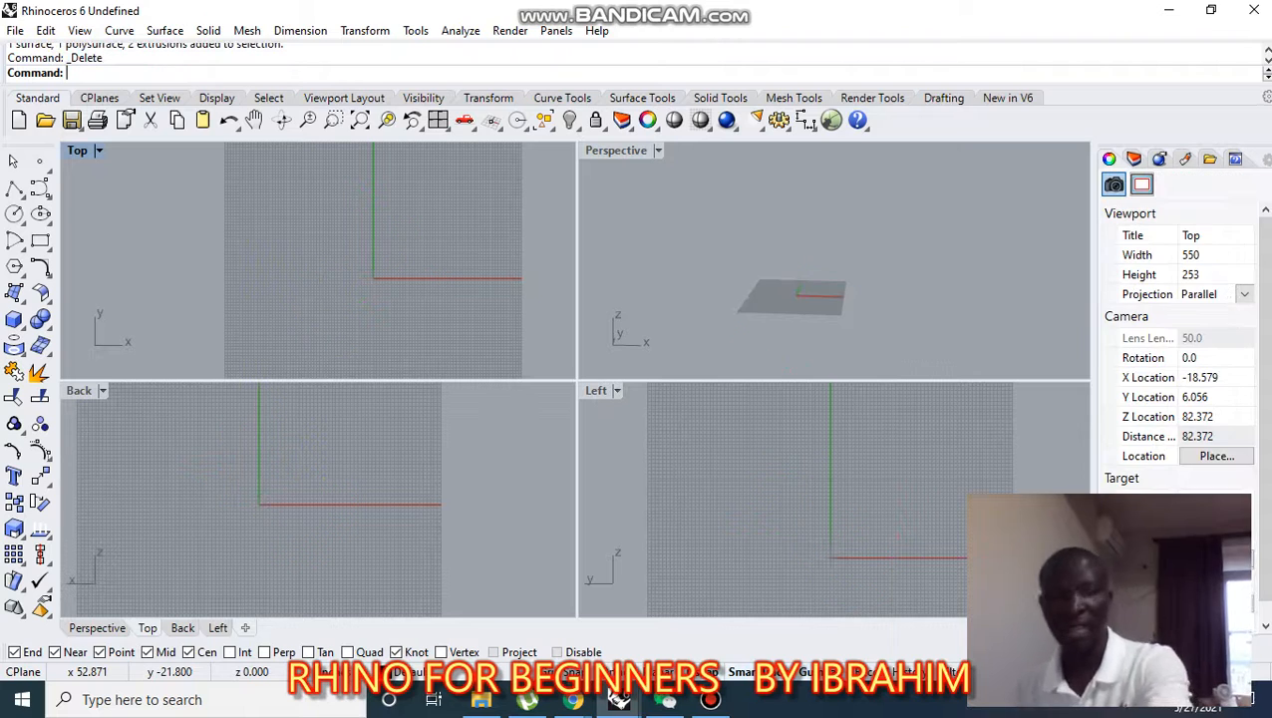
- Draw a single-segment polyline in the upper part of the Top view, nearly horizontal and ending on the green Y axis
left_click(14, 189)
left_click(191, 192)
left_click(374, 182)
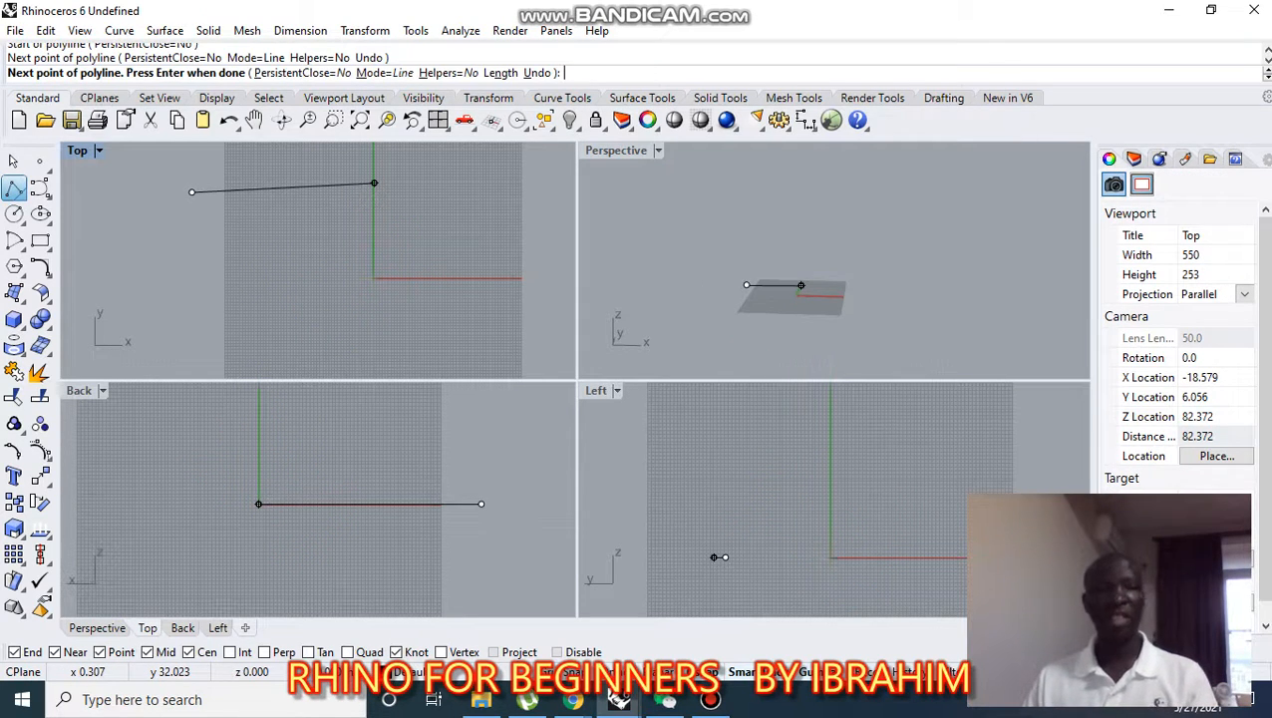
left_click(374, 182)
key("Return")
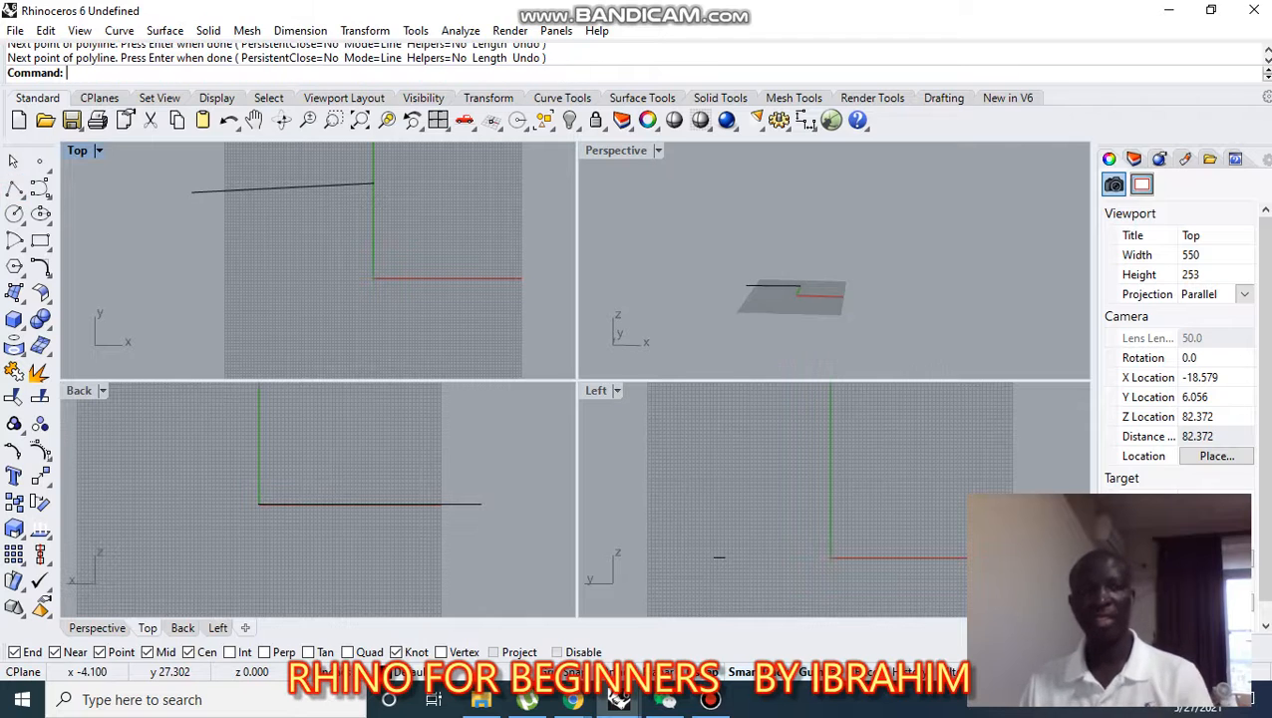
- Draw a five-point, degree 3 control-point curve in the Top view, forming a sideways U below the line and opening towards negative X
left_click(40, 188)
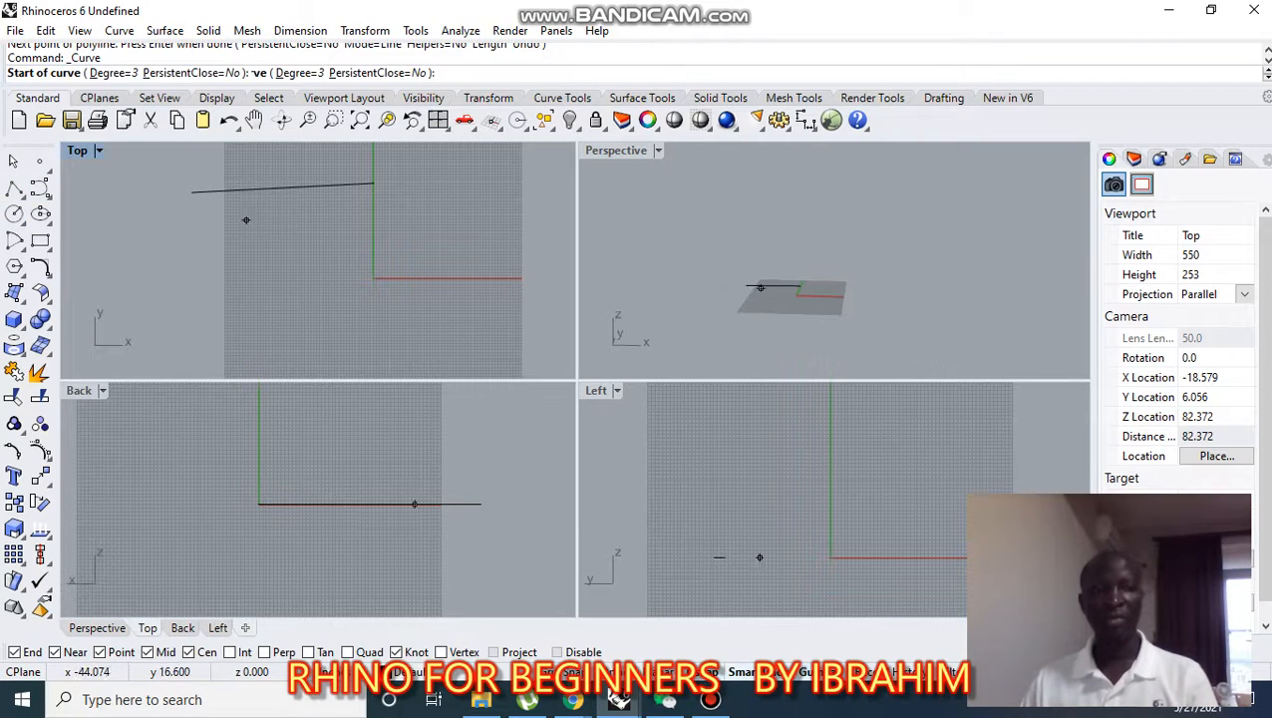
left_click(189, 255)
left_click(319, 204)
left_click(460, 252)
left_click(362, 333)
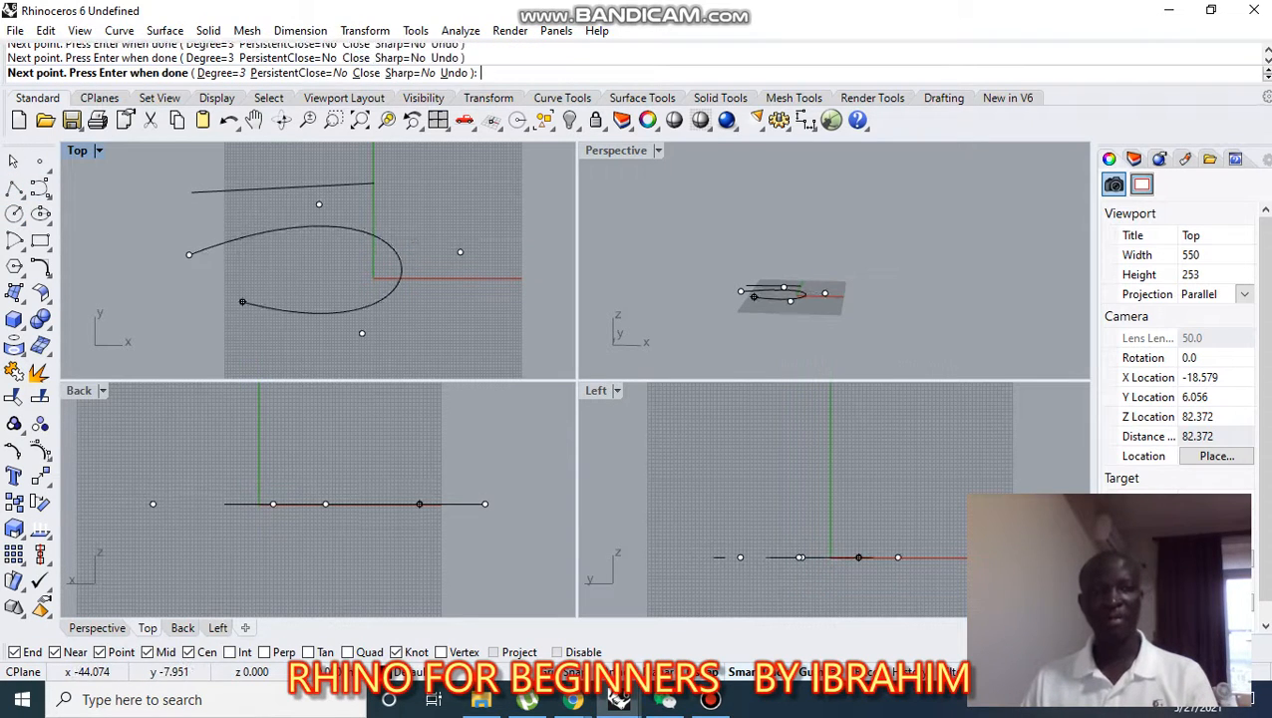
left_click(242, 301)
key("Return")
- Draw an ellipse in the Top view over the outer ends of the line and curve, its long axis nearly horizontal
left_click(40, 214)
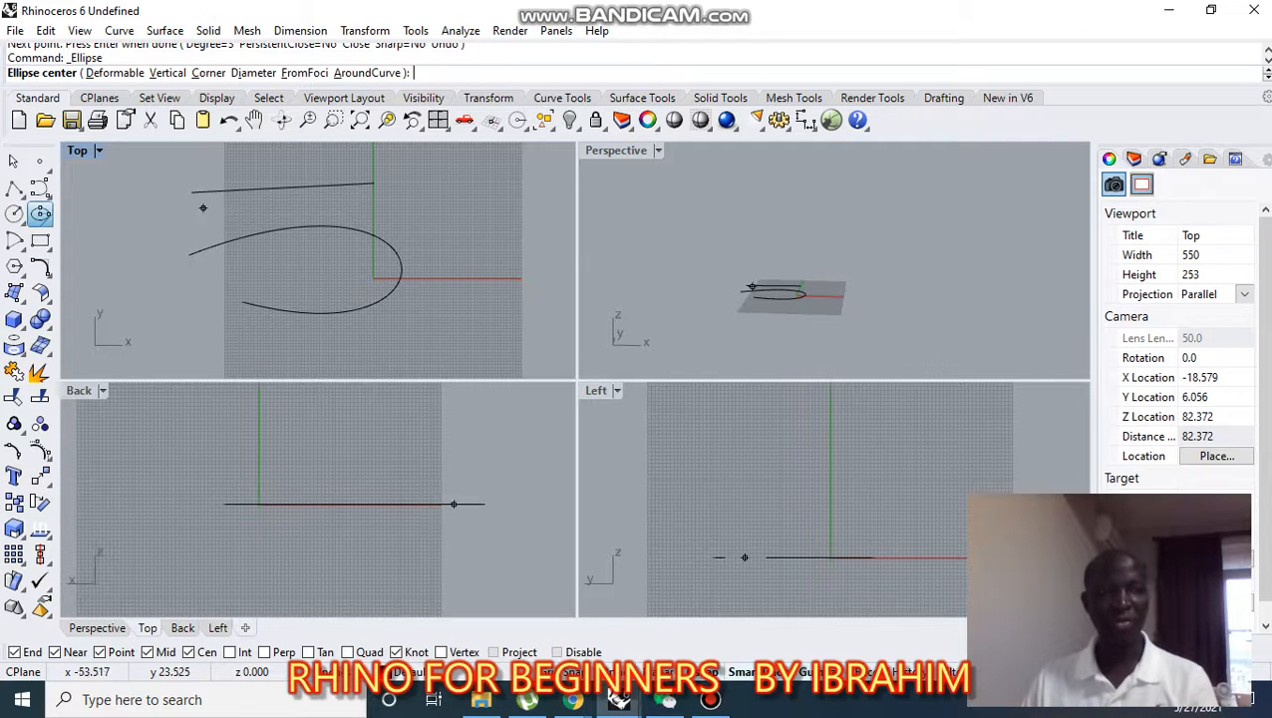
left_click(159, 221)
left_click(247, 209)
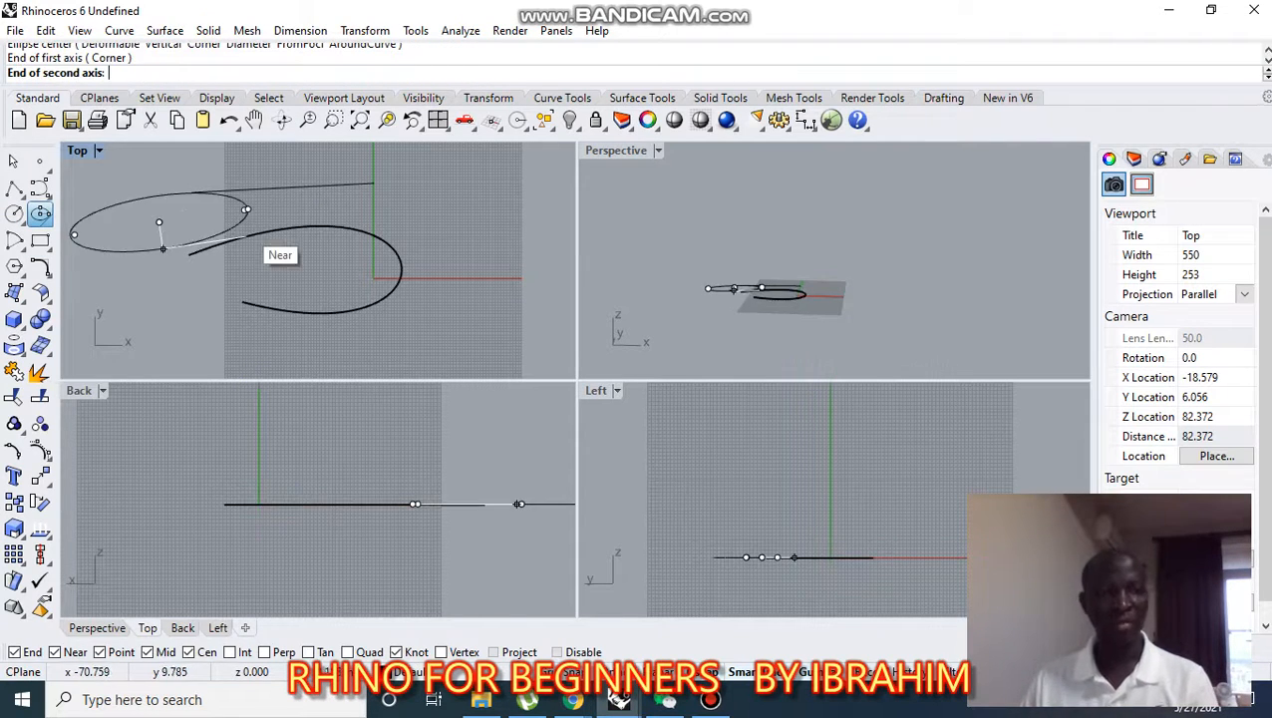
left_click(165, 264)
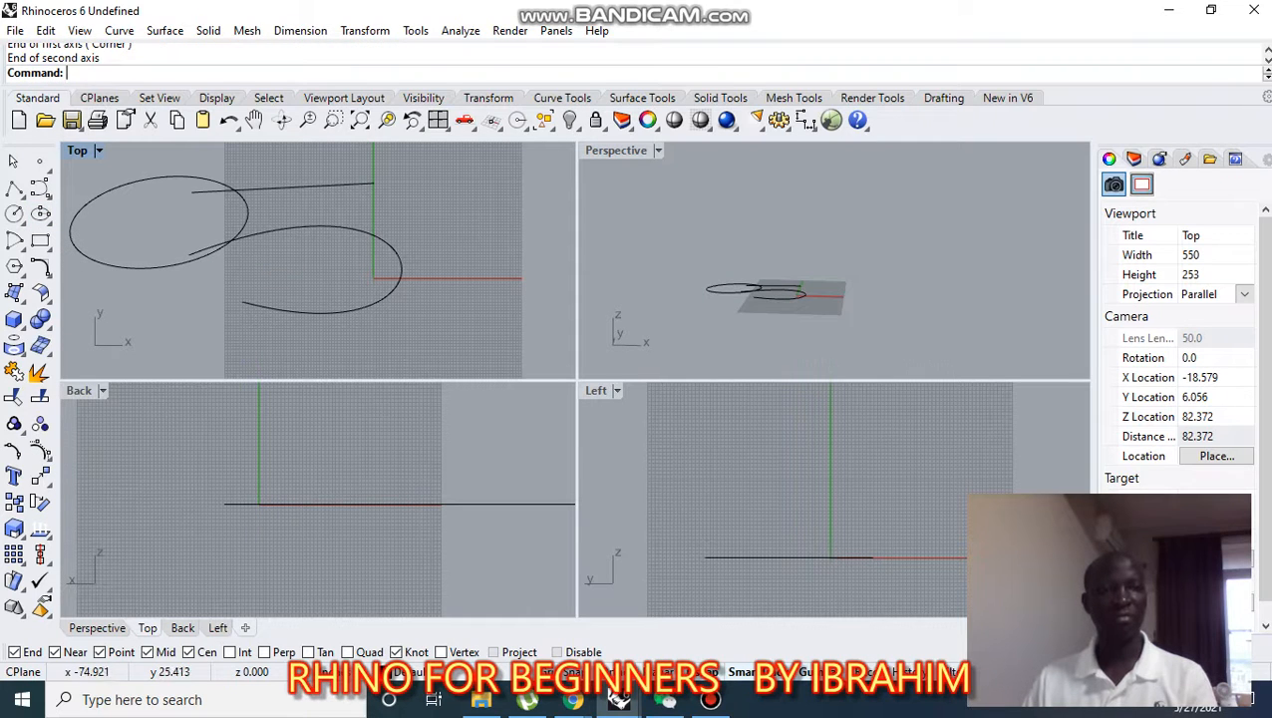
- Draw a wide, flat rectangle in the Top view just below the U-shaped curve, partly beyond the grid's edge
scroll(330, 472, "down", 4)
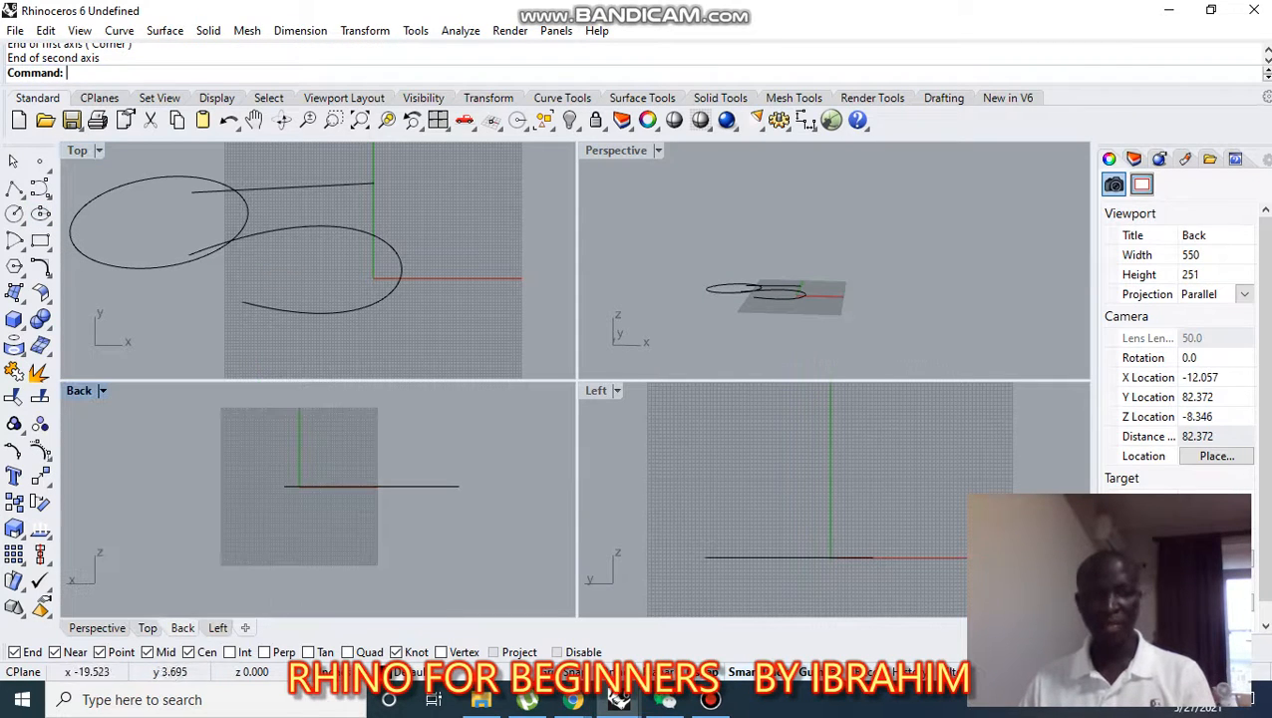
scroll(265, 231, "down", 4)
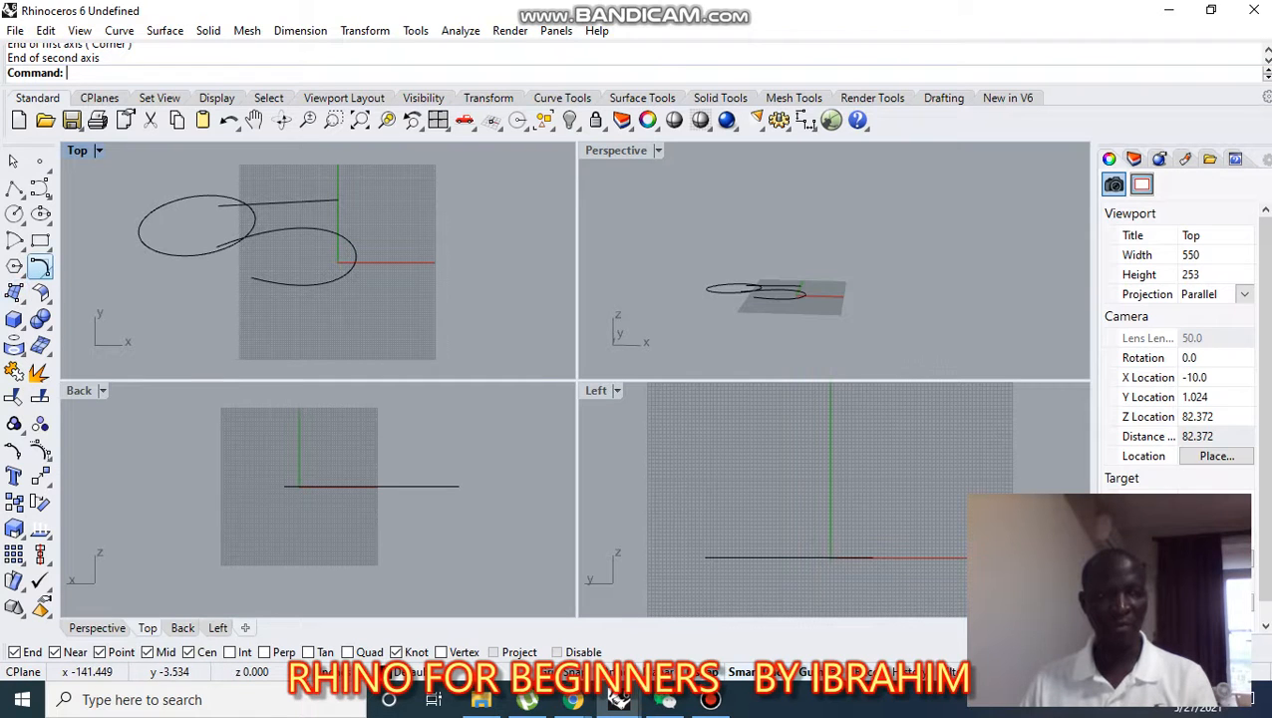
left_click(40, 240)
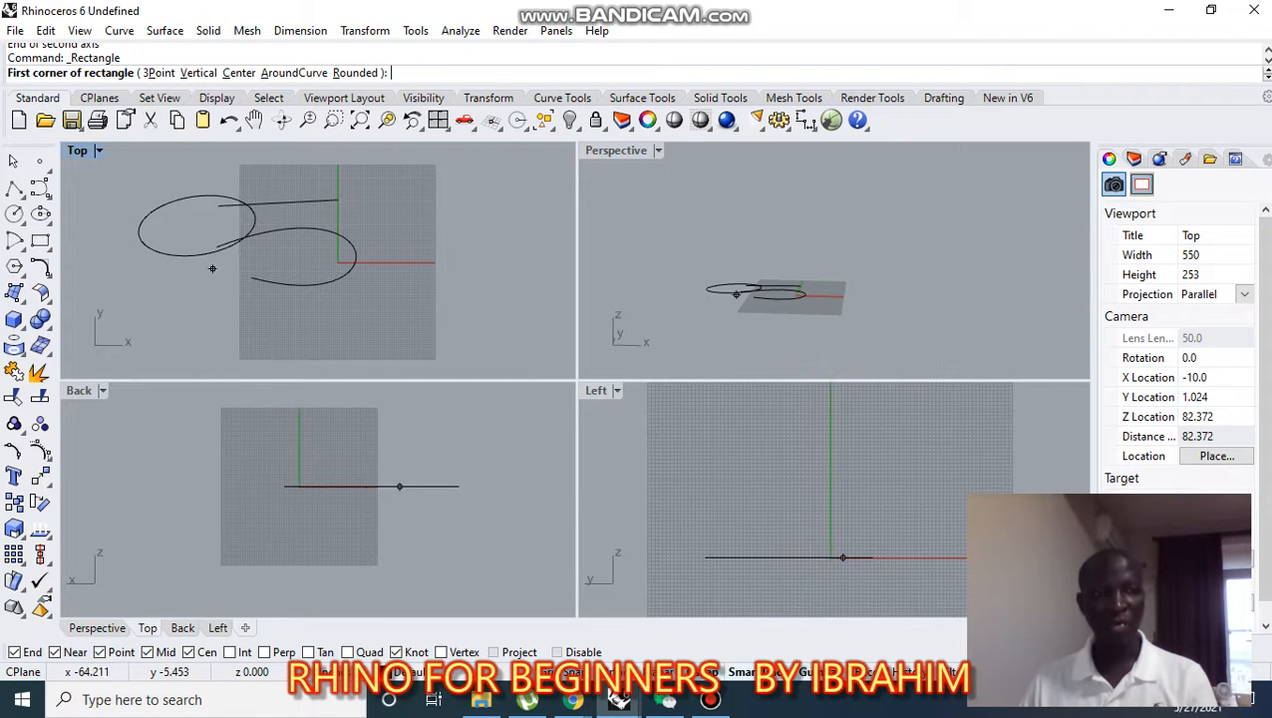
left_click(195, 293)
left_click(343, 331)
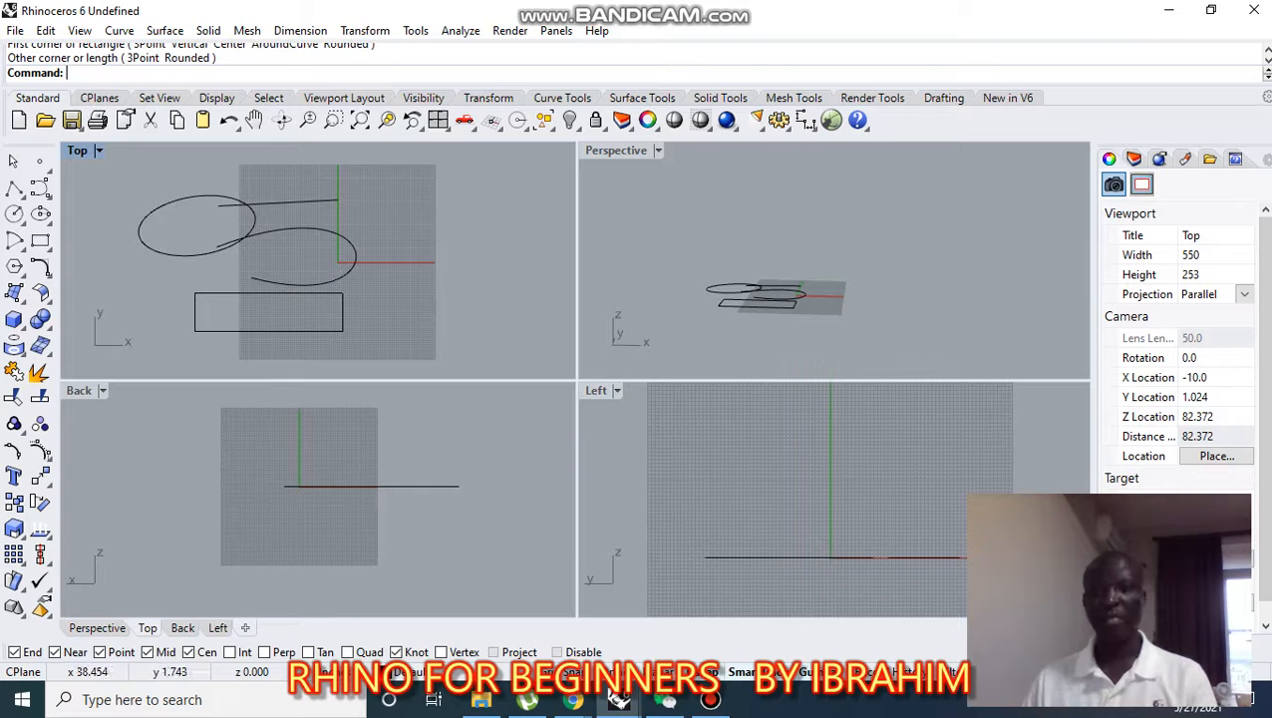
- Draw a long, slightly sloping single-segment polyline above all the other shapes in the Top view, spanning beyond both sides of the grid
scroll(357, 296, "down", 2)
right_click_drag(235, 260, 309, 250)
scroll(289, 239, "down", 4)
scroll(253, 226, "up", 6)
scroll(149, 249, "down", 2)
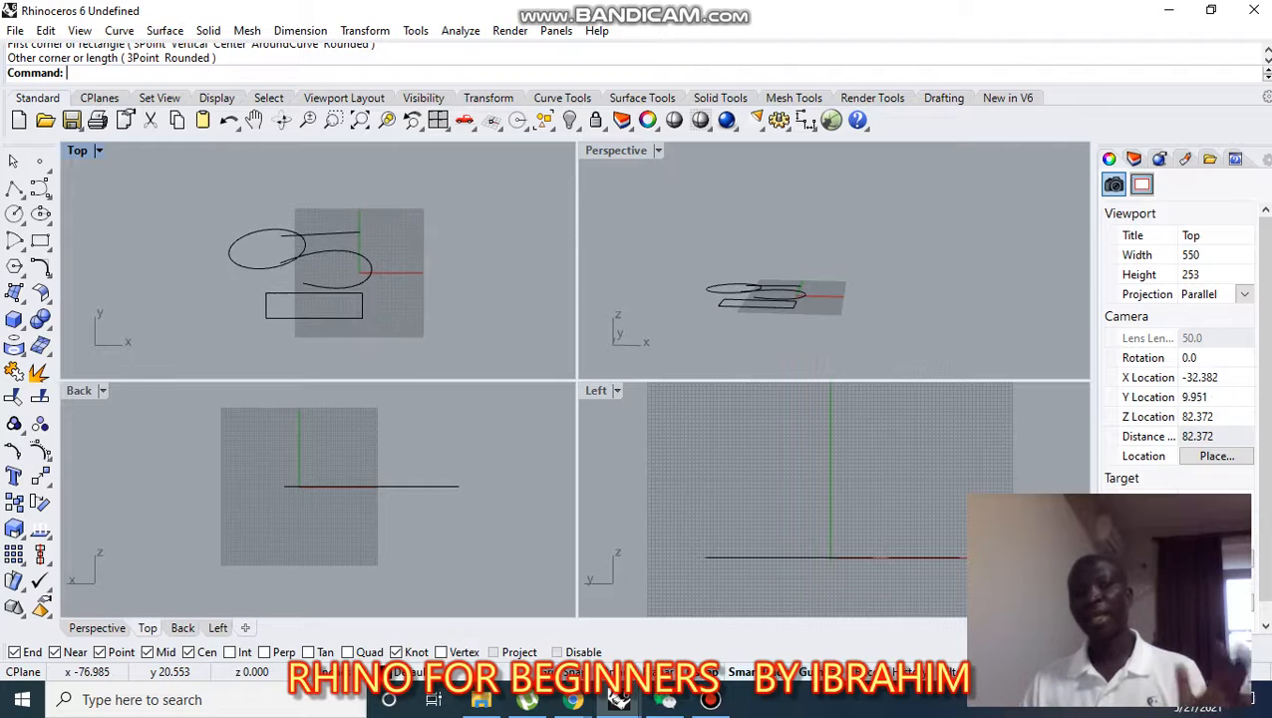
left_click(14, 189)
left_click(175, 174)
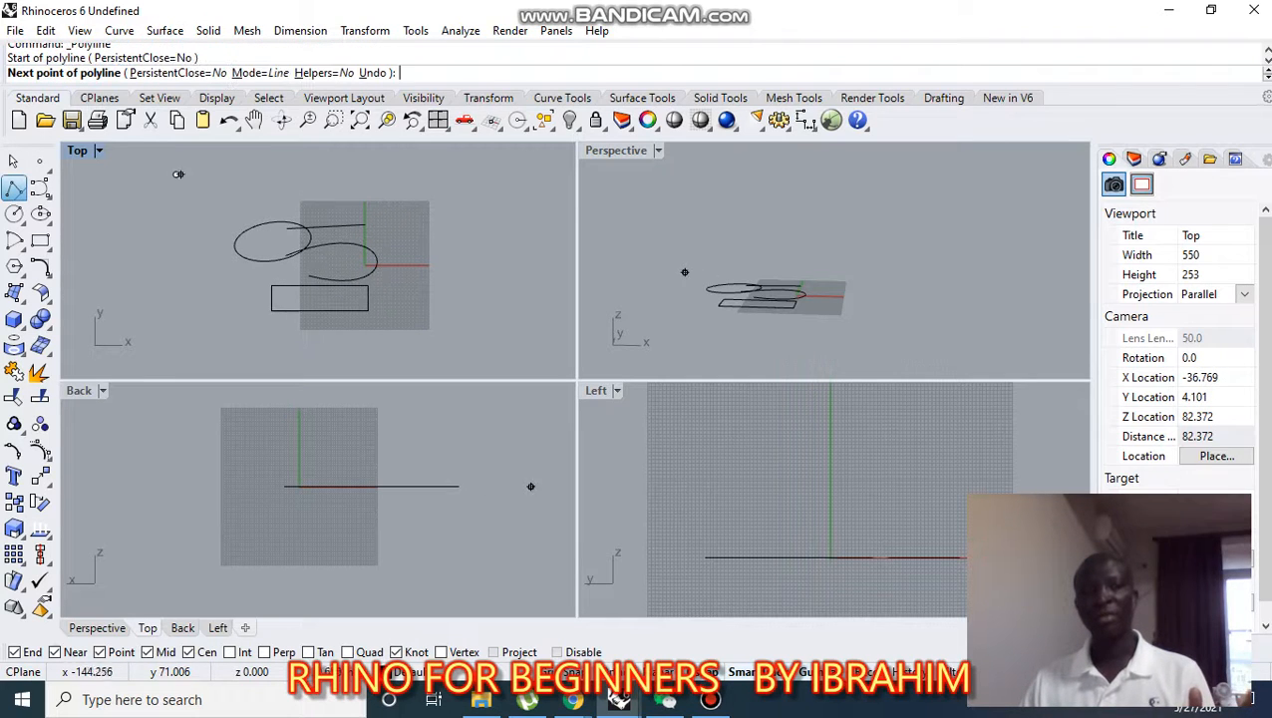
left_click(471, 193)
key("Return")
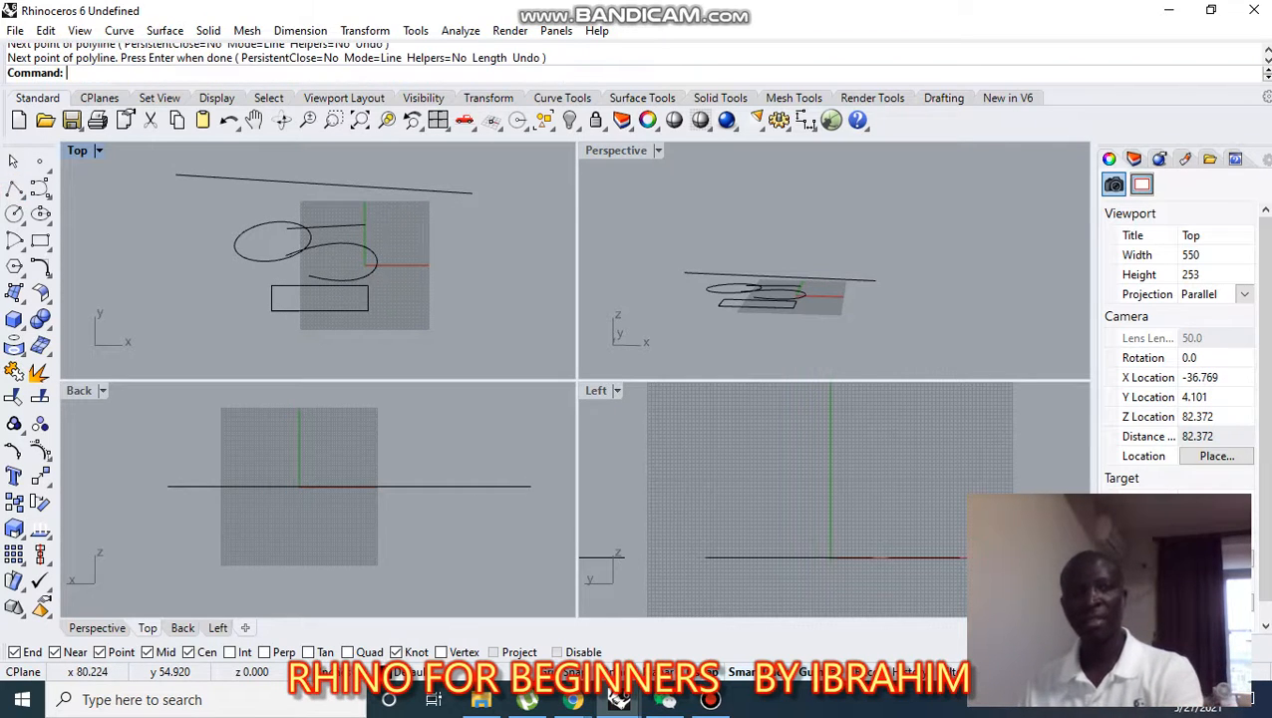
- Extrude the long line vertically upward into a wall-like surface, and leave it deselected
left_click(472, 192)
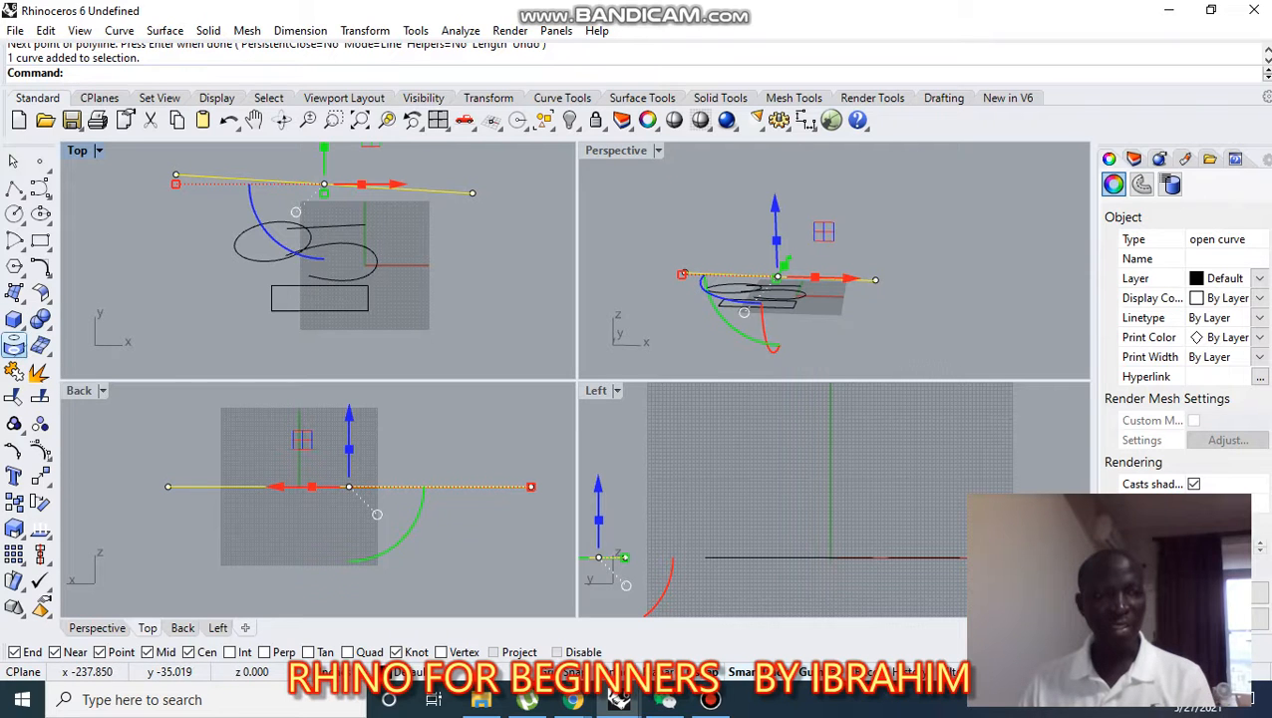
left_click(22, 326)
left_click(93, 379)
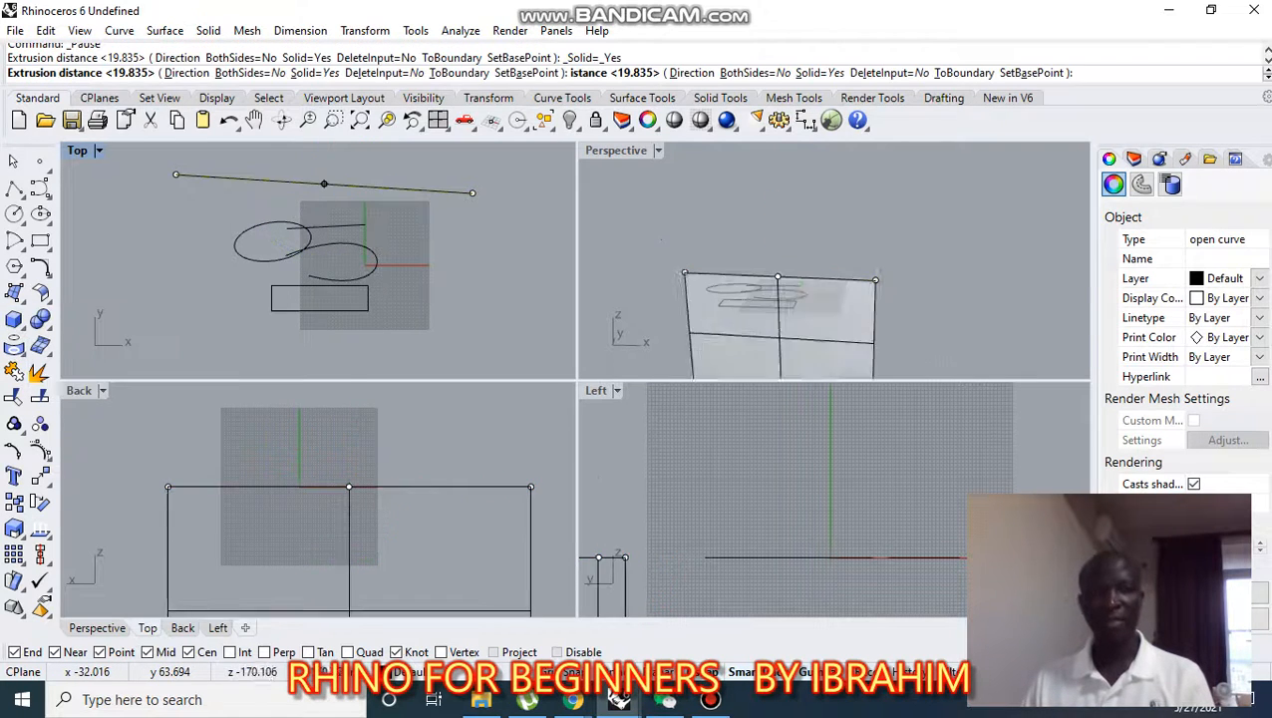
left_click(862, 186)
left_click(873, 211)
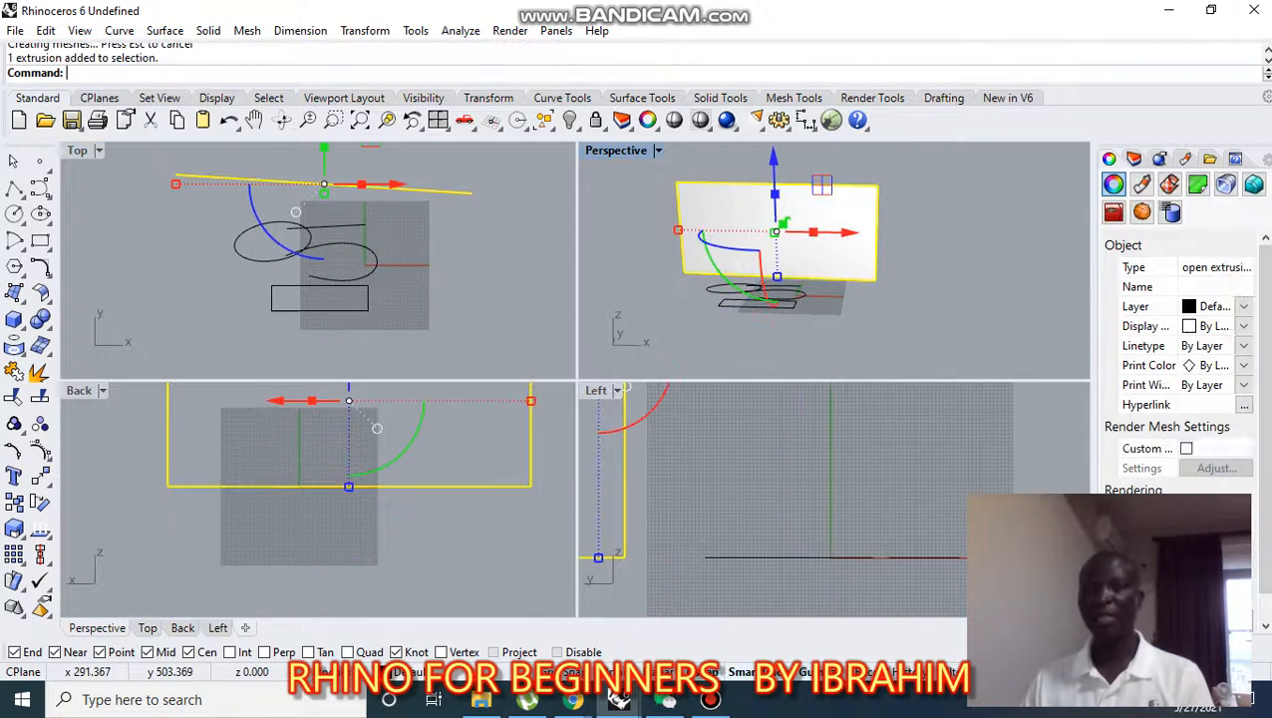
left_click(952, 217)
left_click(855, 279)
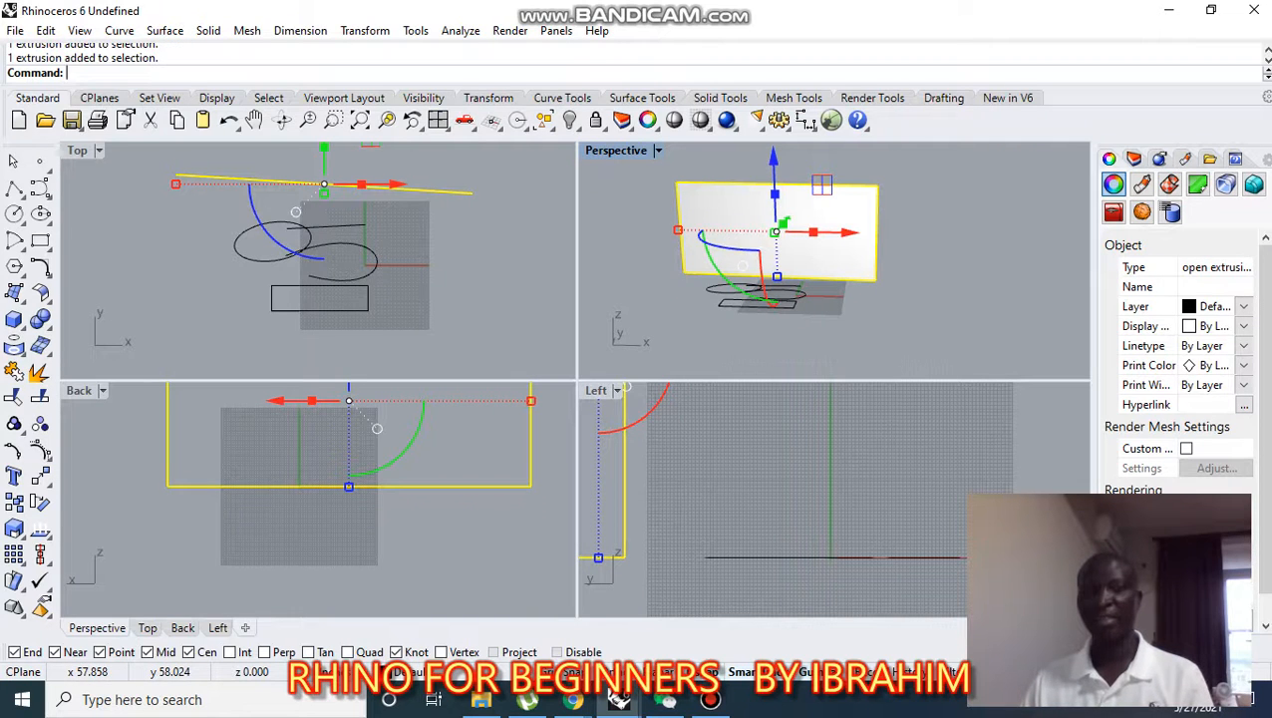
key("Escape")
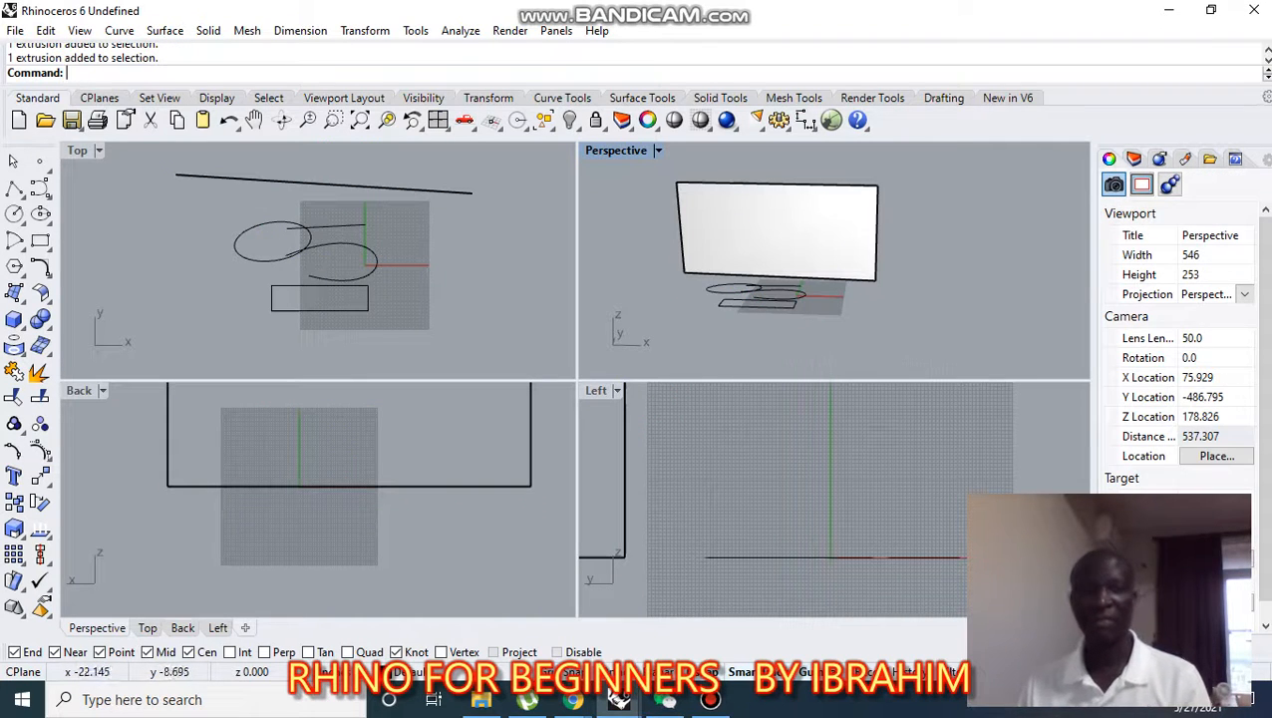
- Select the rectangle in the Top view and extrude it upward into a solid block with Solid=Yes
scroll(334, 288, "down", 5)
left_click(315, 300)
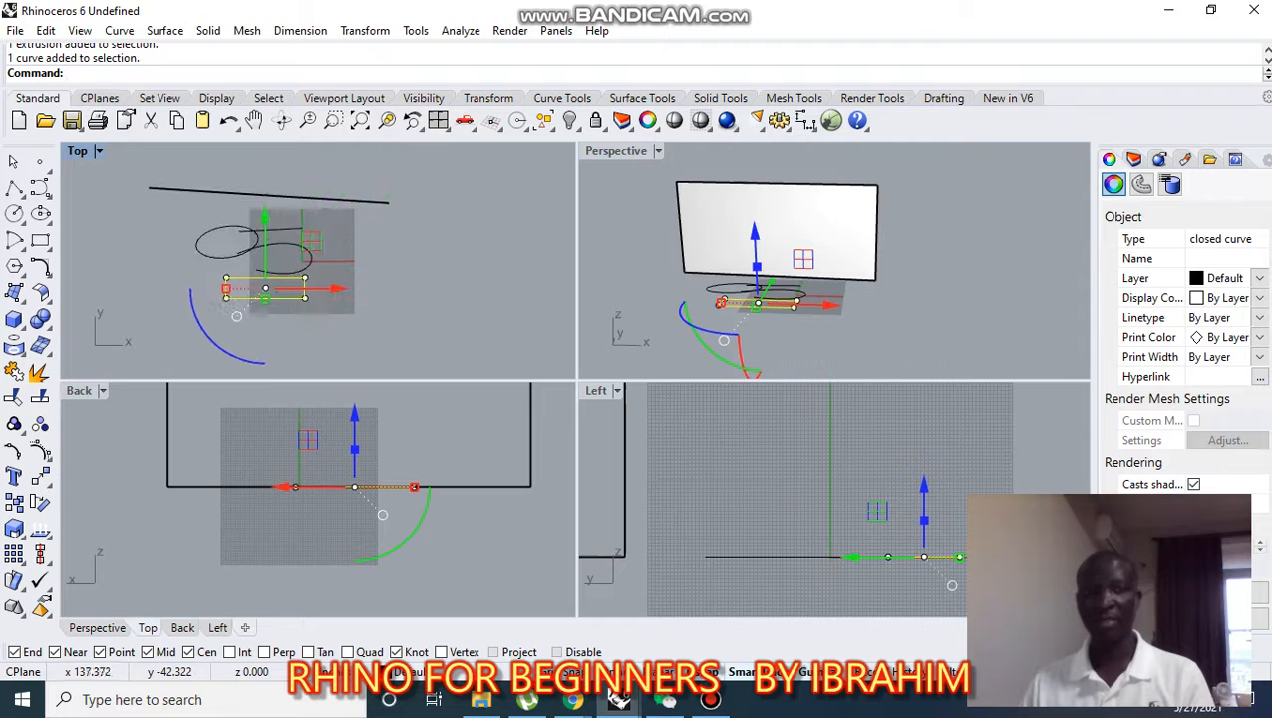
scroll(316, 295, "up", 4)
scroll(329, 304, "up", 2)
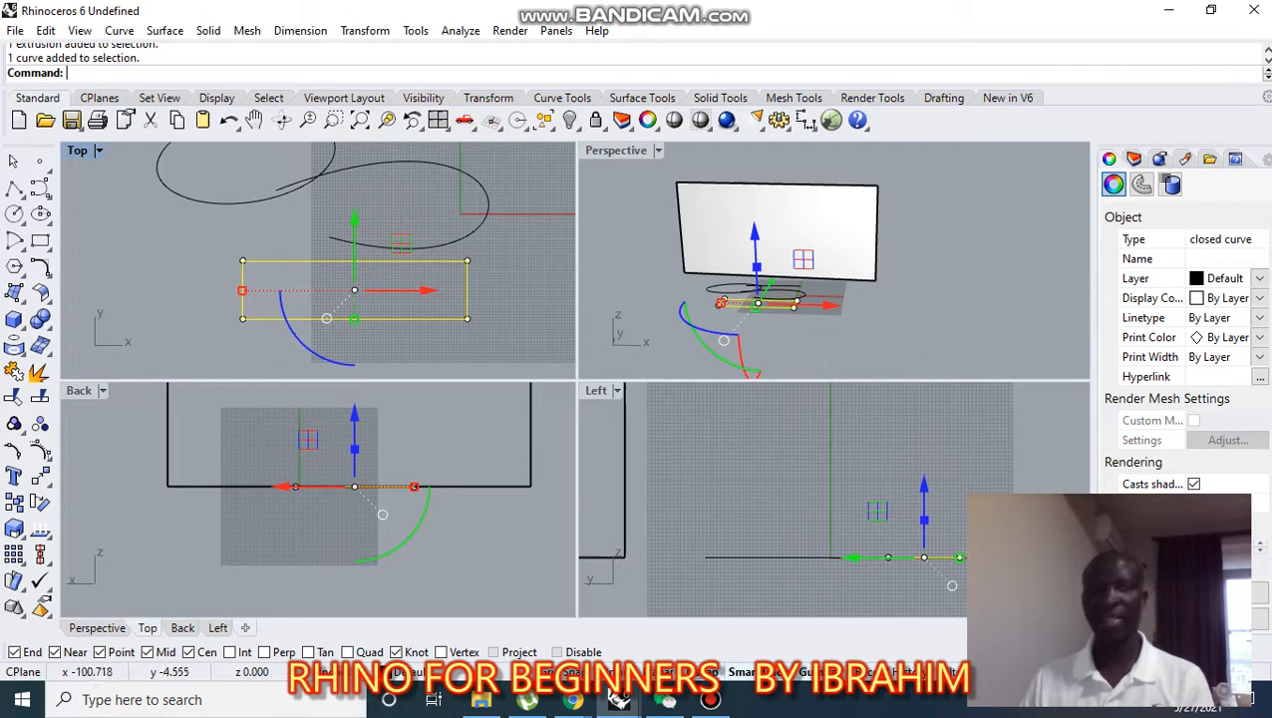
left_click(14, 319)
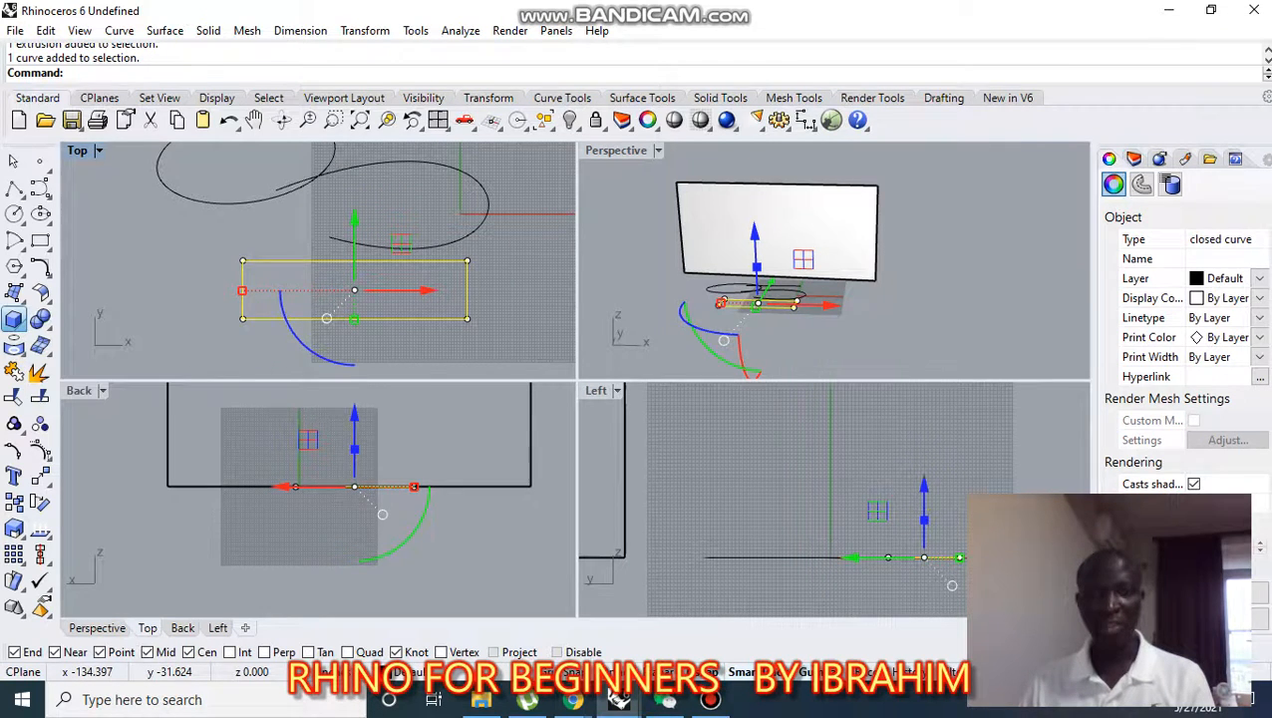
left_click(69, 379)
key("Return")
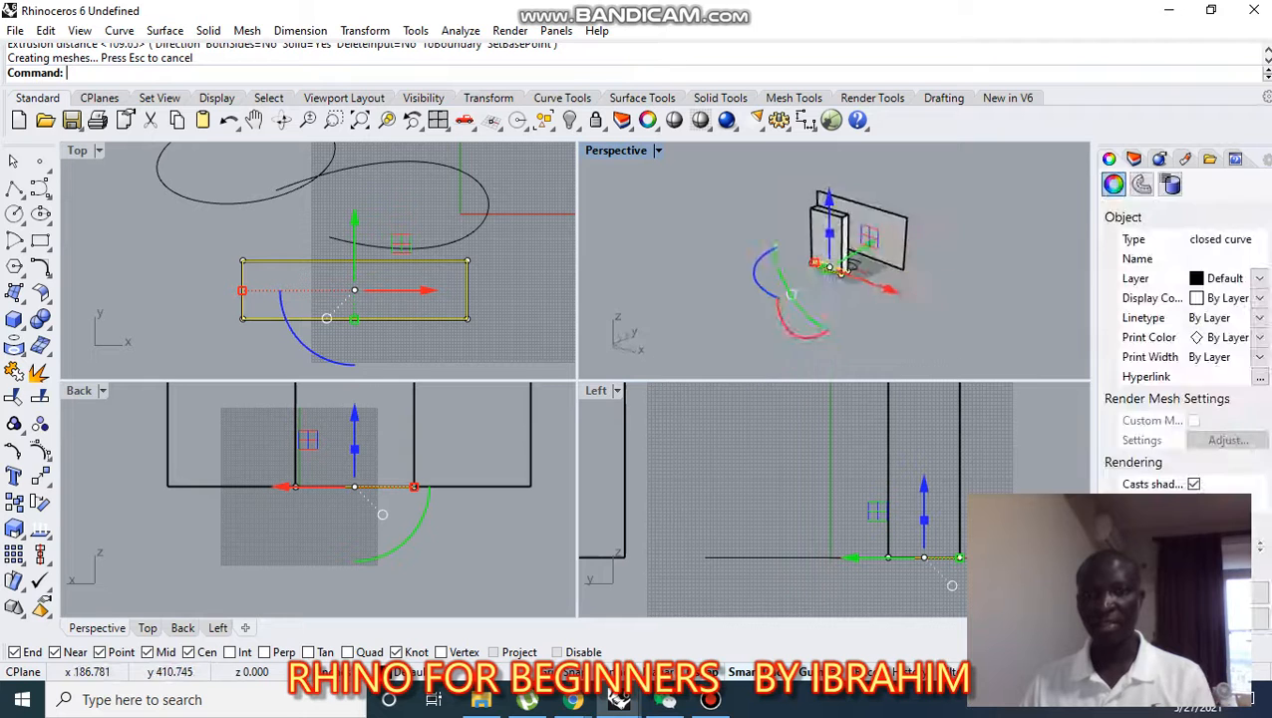
- Set the Perspective viewport to the Rendered display mode and inspect the extruded surface and the block from different angles
left_click(657, 149)
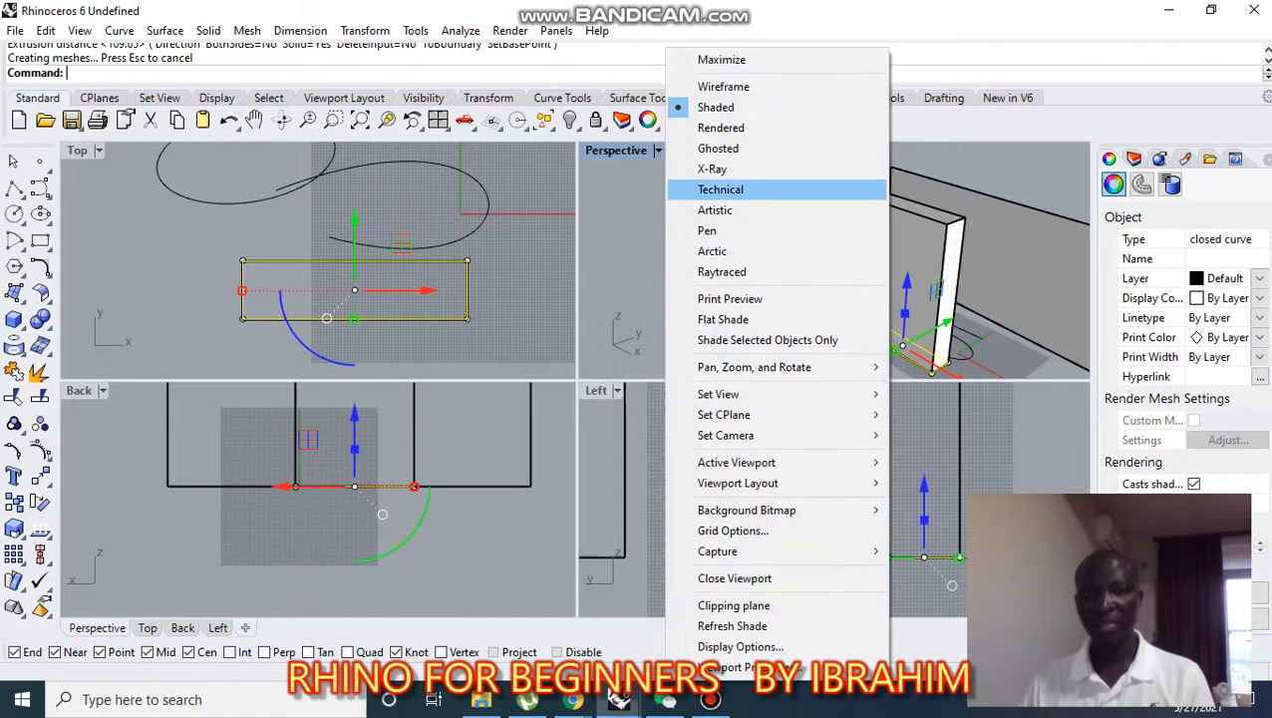
left_click(718, 127)
mouse_move(834, 261)
right_mouse_down()
mouse_move(917, 269)
mouse_move(872, 289)
mouse_move(852, 332)
right_mouse_up()
scroll(912, 244, "down", 6)
left_click(989, 259)
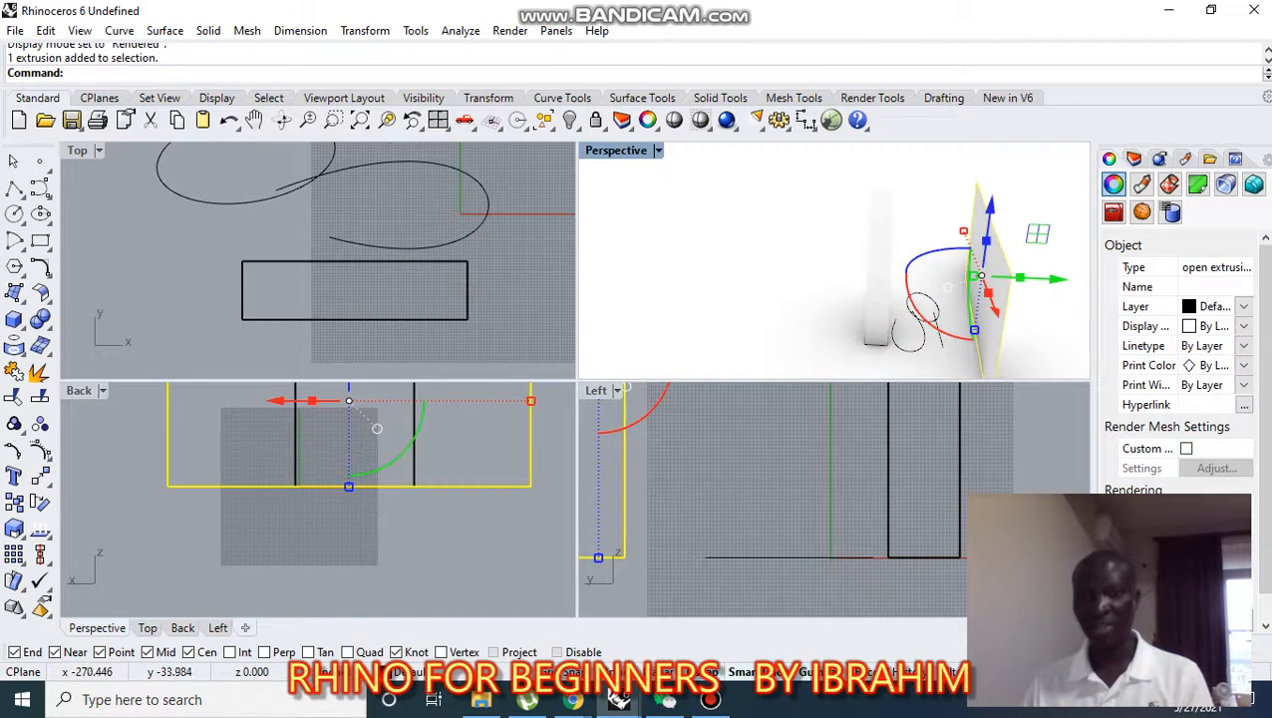
left_click(877, 289)
right_click_drag(878, 289, 838, 289)
- Set the Perspective viewport to the Shaded display mode and deselect the block
left_click(657, 150)
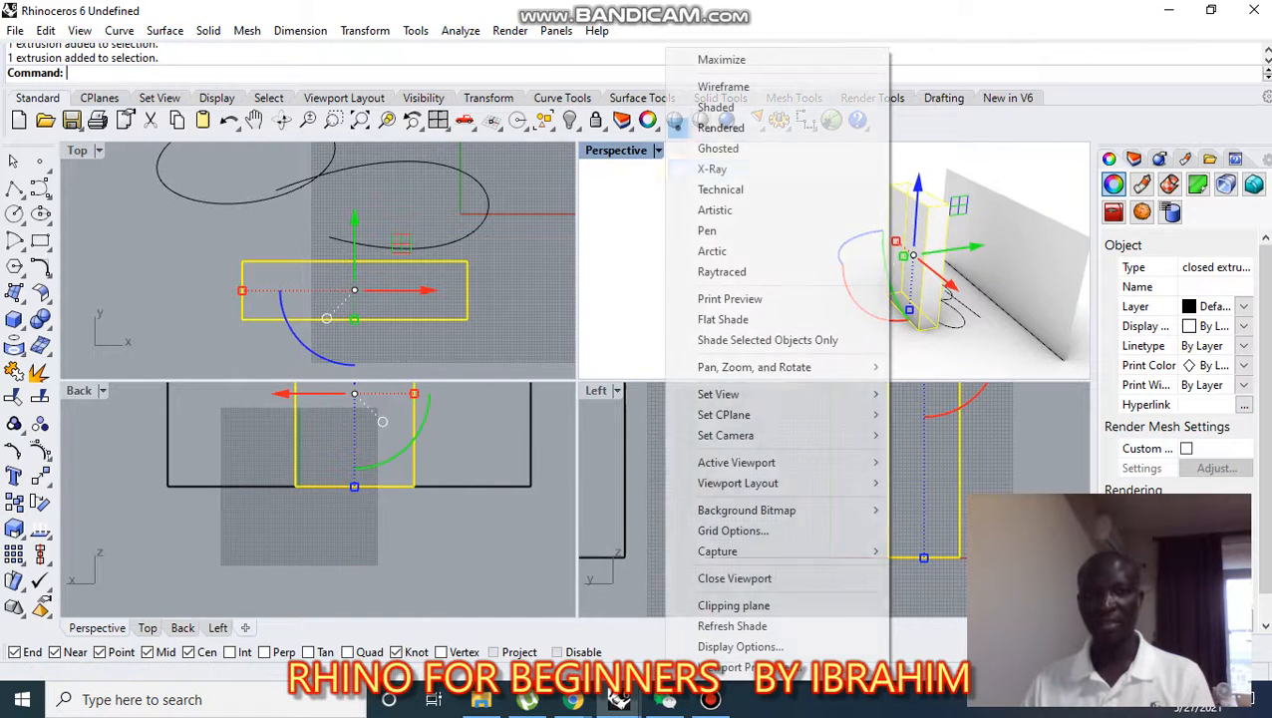
left_click(703, 105)
right_click_drag(837, 289, 868, 290)
key("Escape")
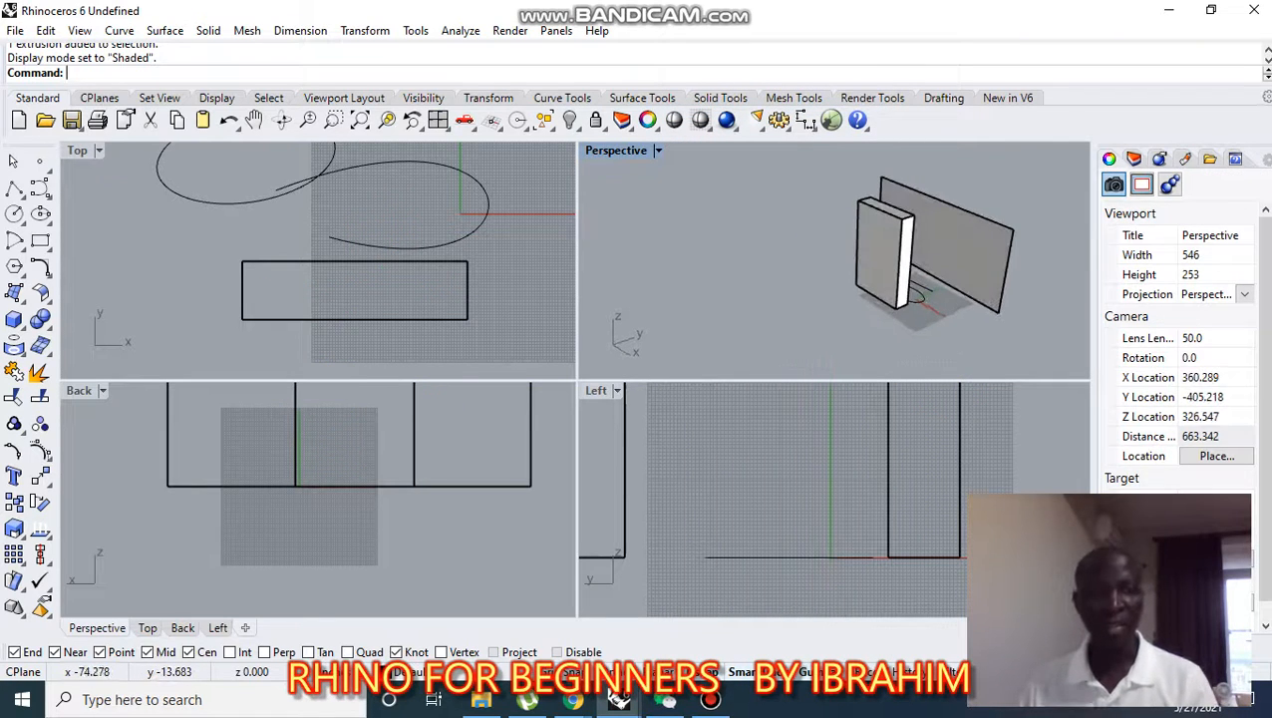
- Select all the curves and extrusions in the model and delete them
scroll(245, 254, "down", 7)
key("ctrl+a")
scroll(357, 282, "down", 3)
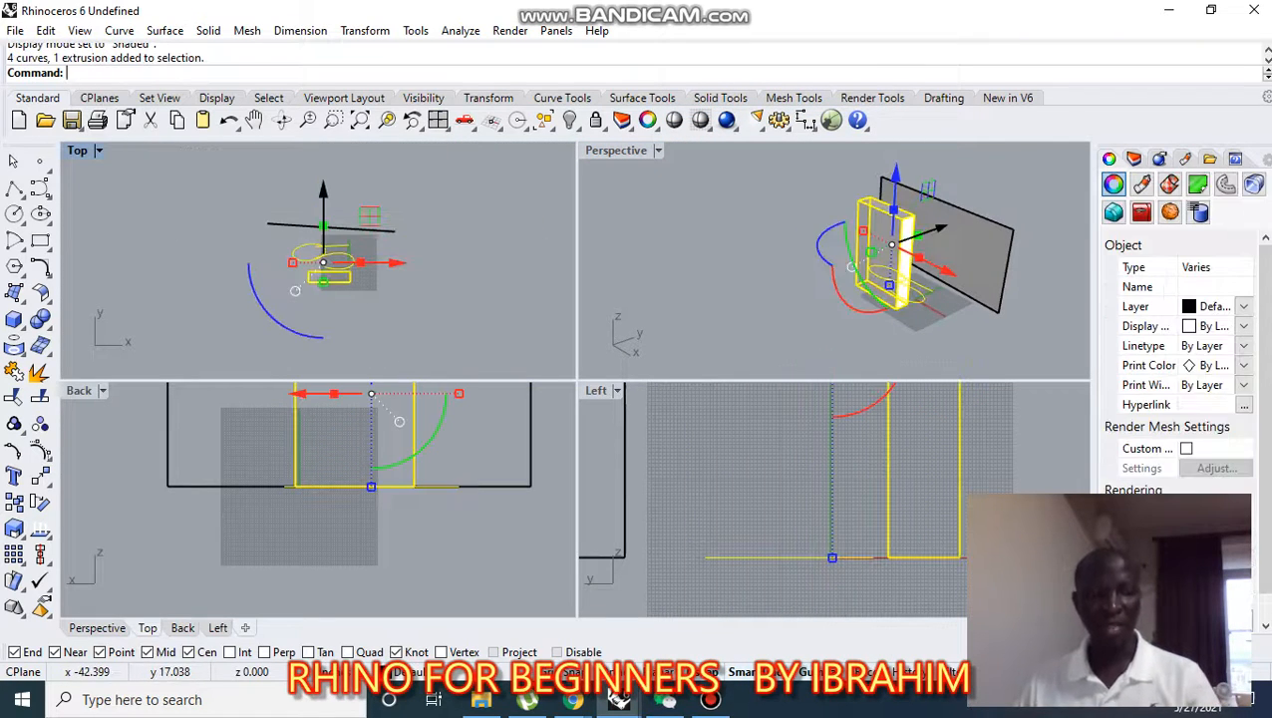
key("ctrl+a")
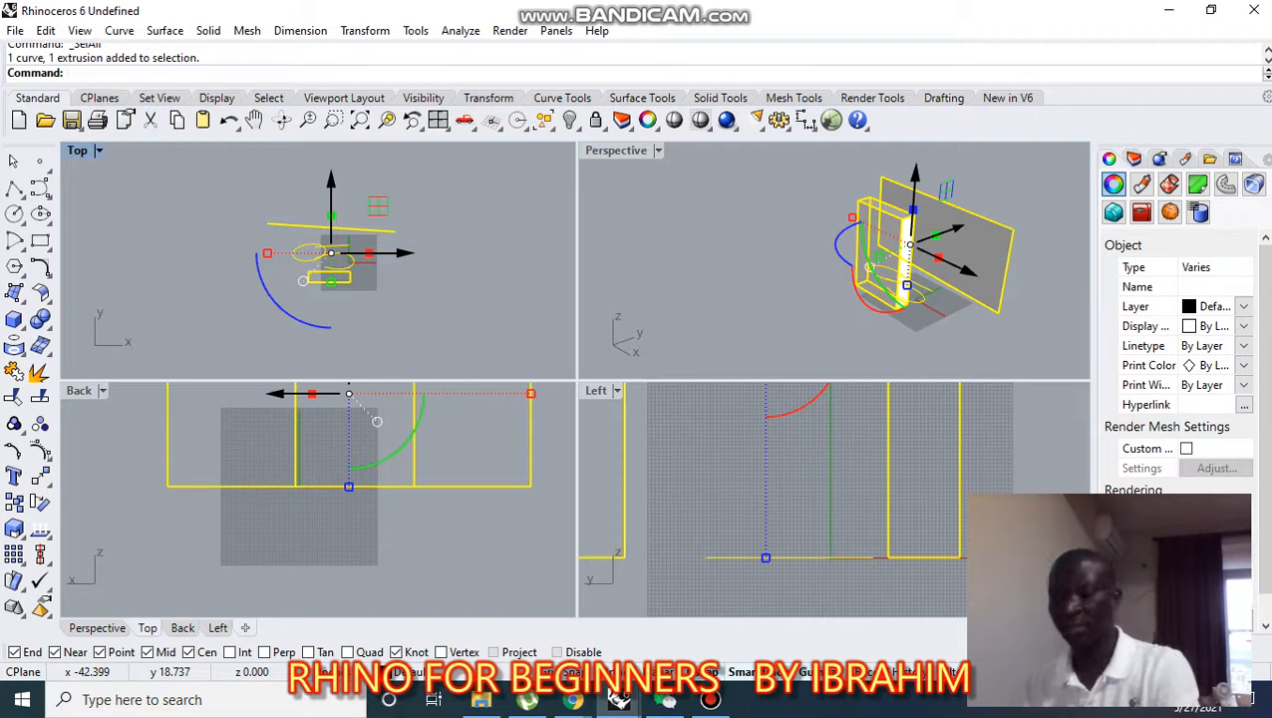
key("Delete")
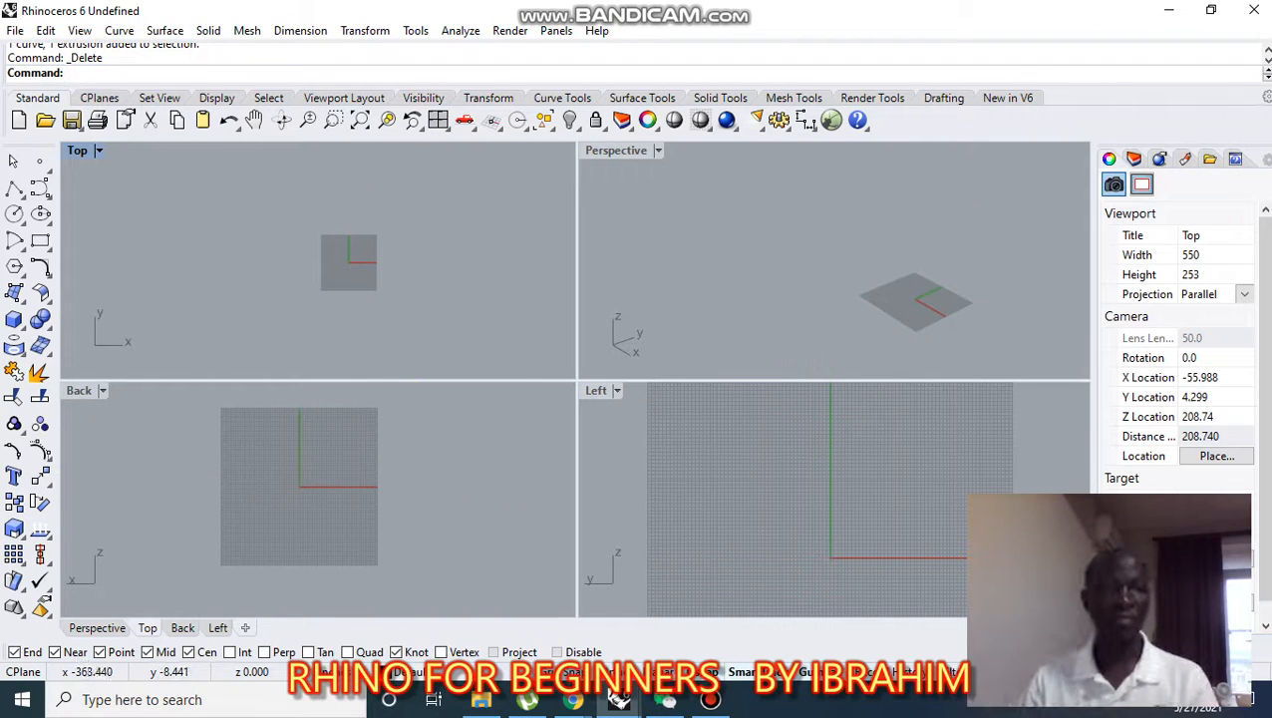
- Create a long solid box with its base in the Top view beyond the grid's upper corner, setting its height in Perspective
left_click(21, 325)
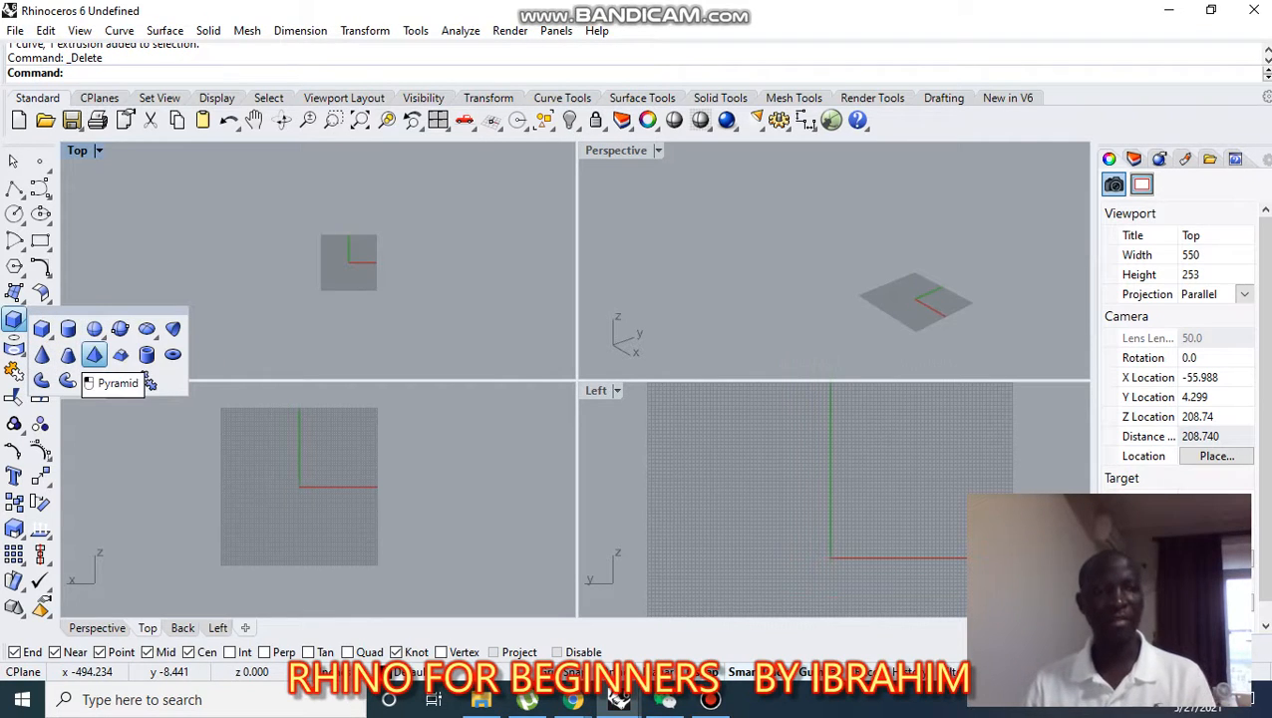
left_click(41, 328)
left_click(186, 200)
left_click(298, 233)
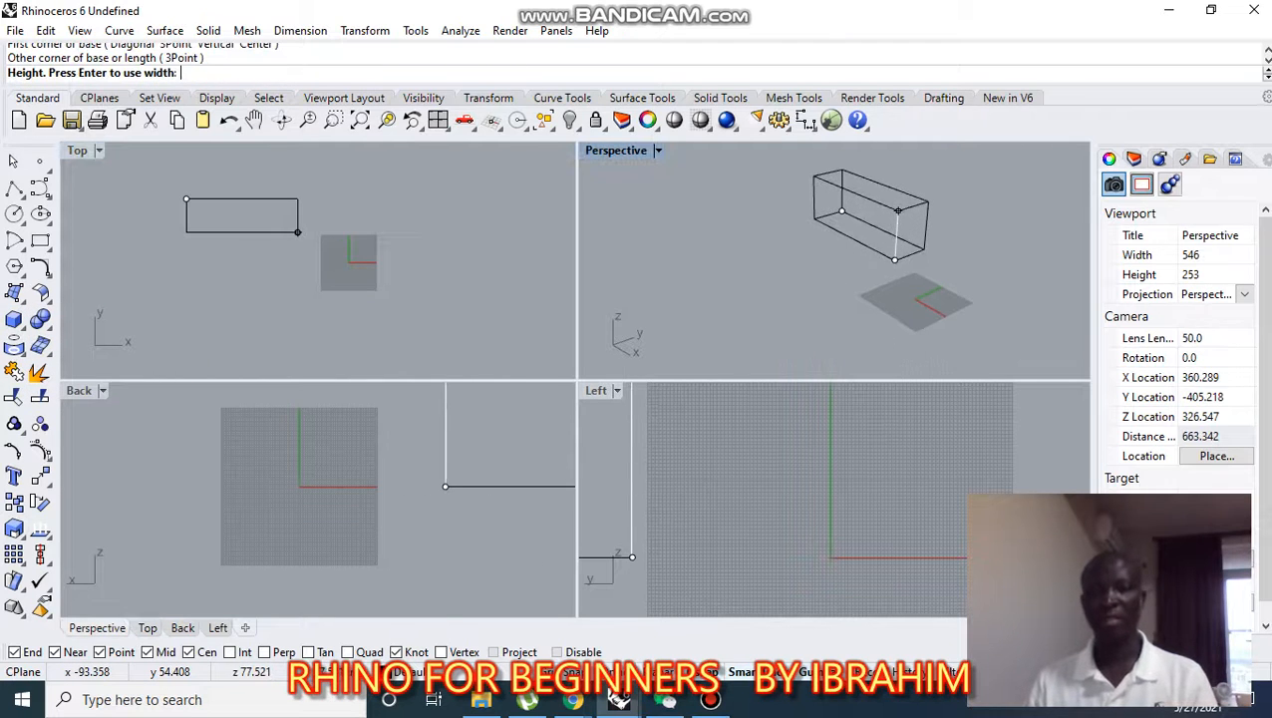
left_click(897, 212)
- Move the box straight down along the Z axis in the Perspective view and deselect it
scroll(893, 213, "up", 4)
left_click(897, 239)
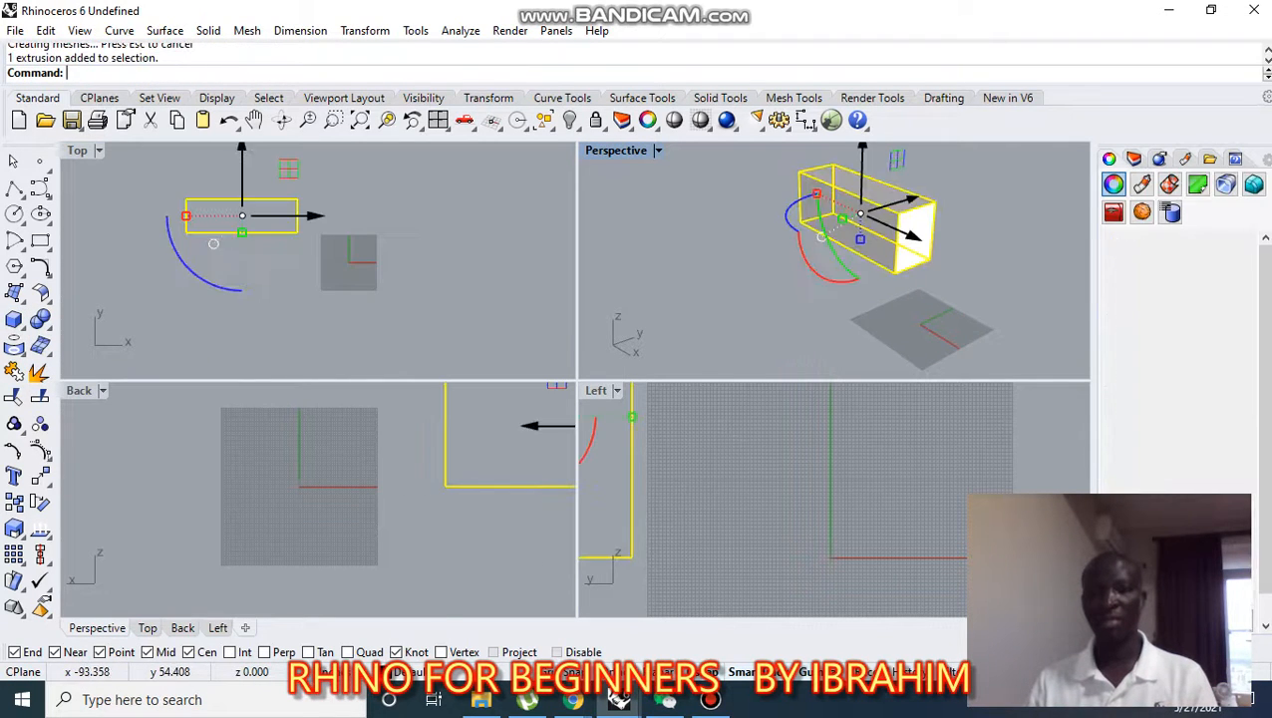
left_click_drag(861, 162, 861, 252)
left_click(754, 189)
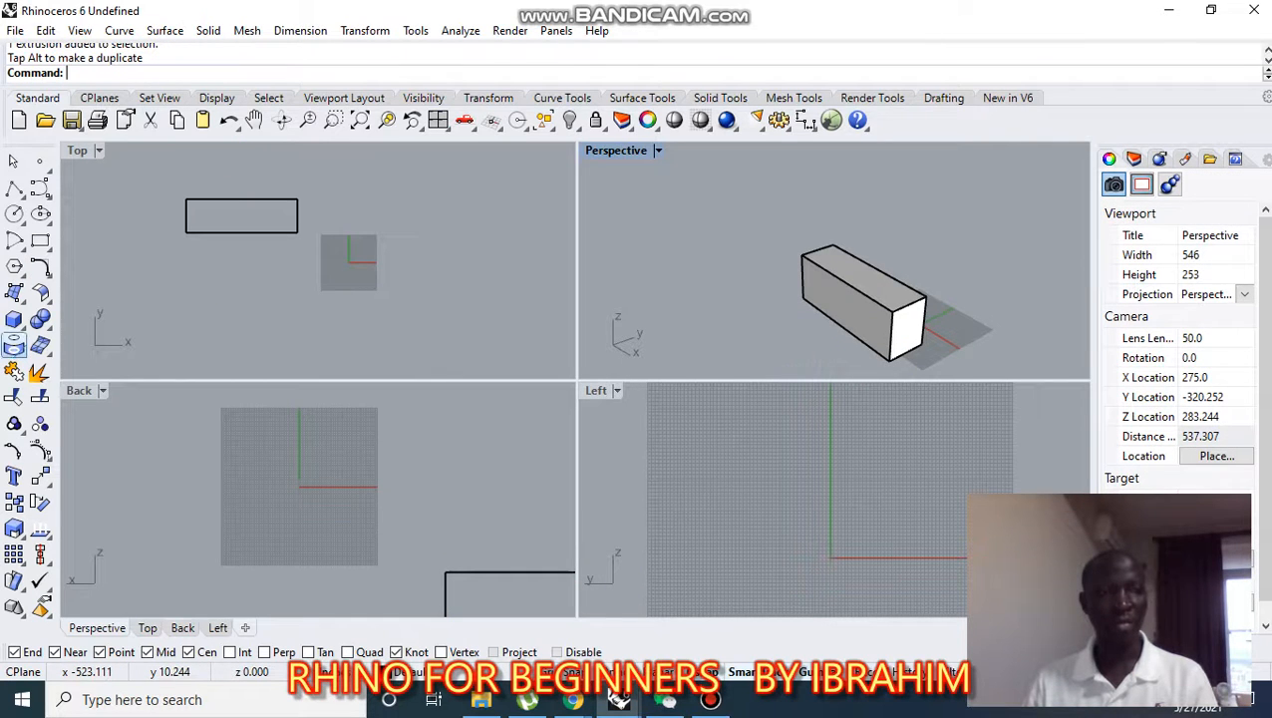
- Create a large vertical solid cylinder whose base circle surrounds the grid and overlaps the box in the Top view, and select it
left_click(15, 320)
left_click(68, 329)
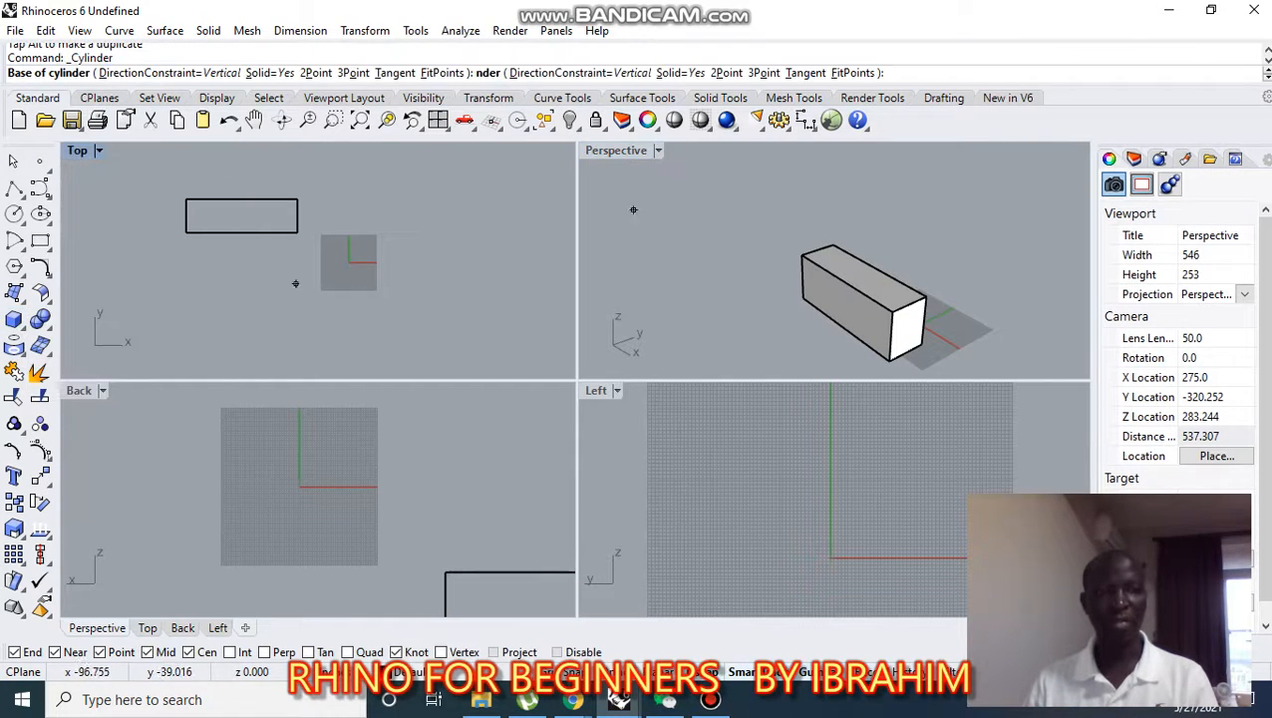
left_click(341, 287)
left_click(433, 249)
left_click(885, 192)
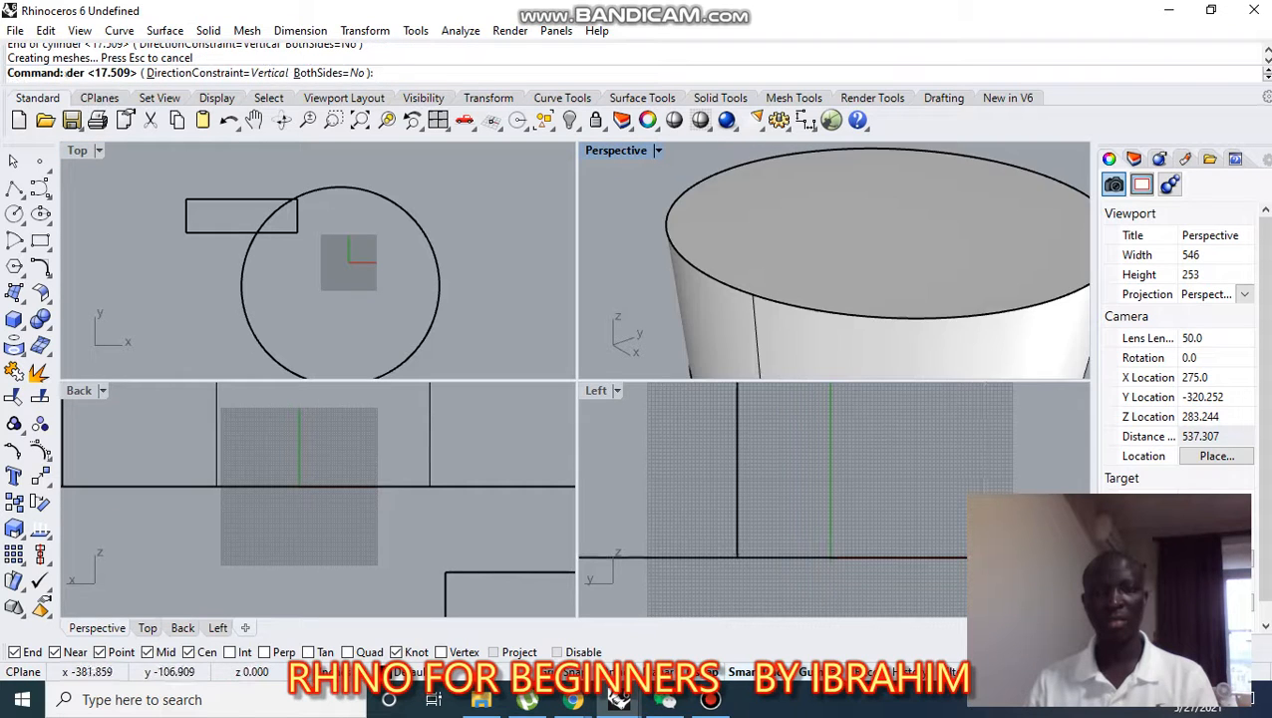
scroll(837, 259, "down", 4)
right_click_drag(766, 260, 662, 228)
left_click(724, 255)
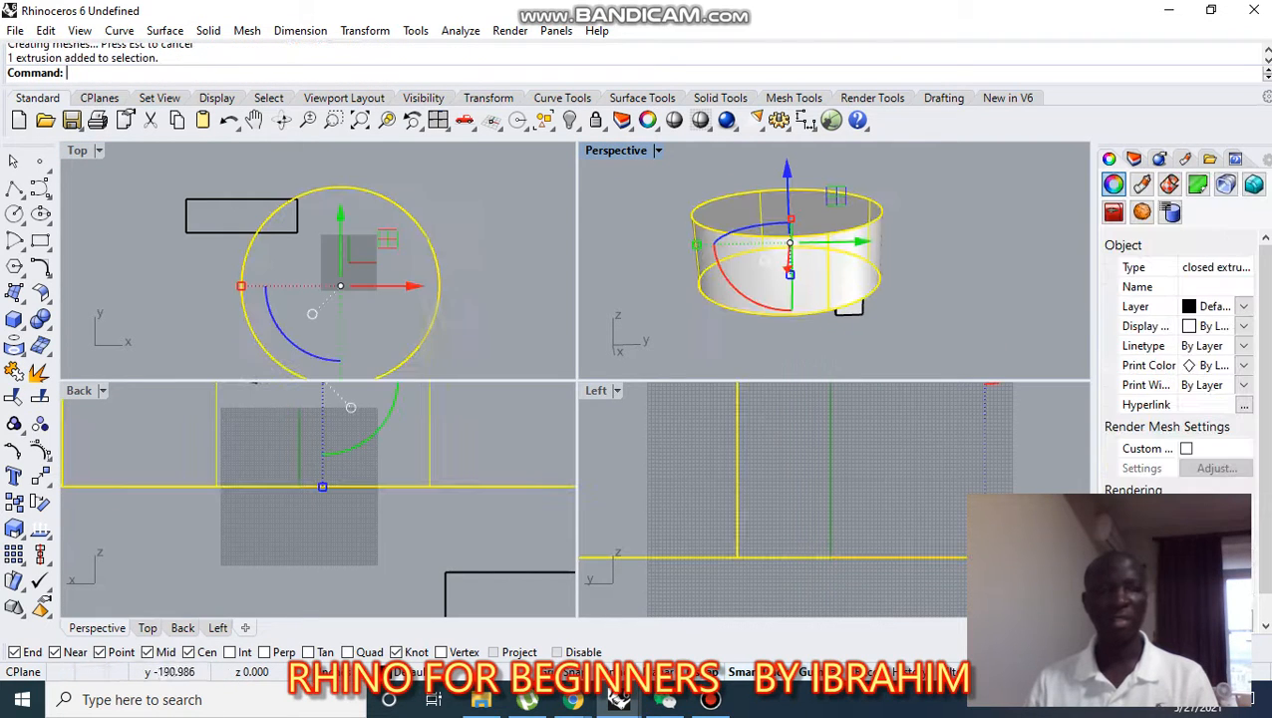
- Create a five-sided solid pyramid with its base at the outer end of the box in the Top view, setting its apex in Perspective
left_click(14, 344)
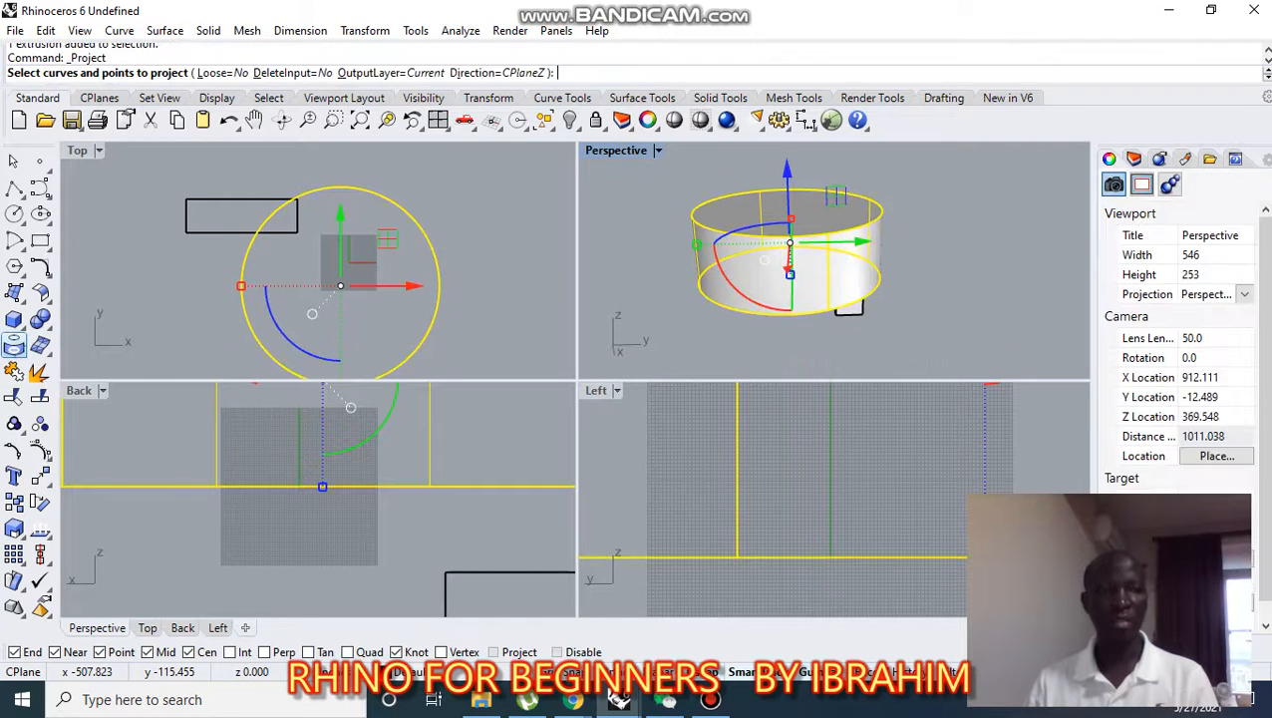
left_click(14, 319)
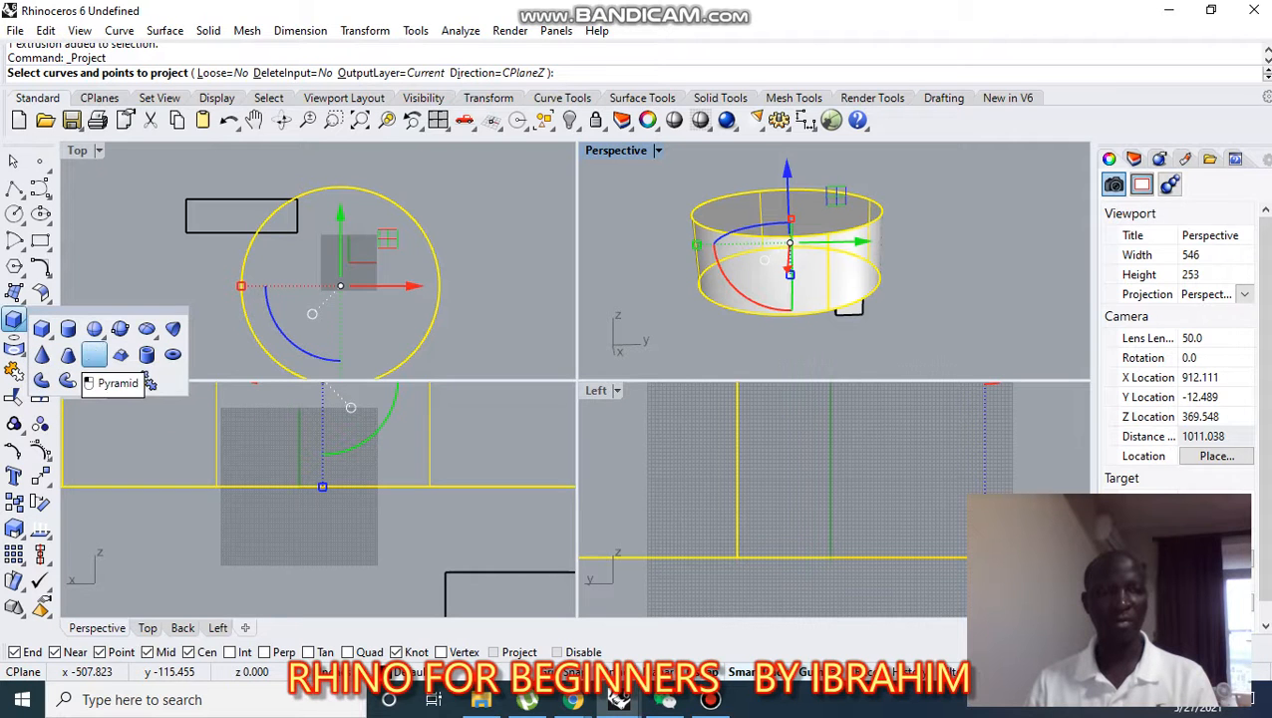
left_click(94, 364)
left_click(135, 268)
left_click(186, 216)
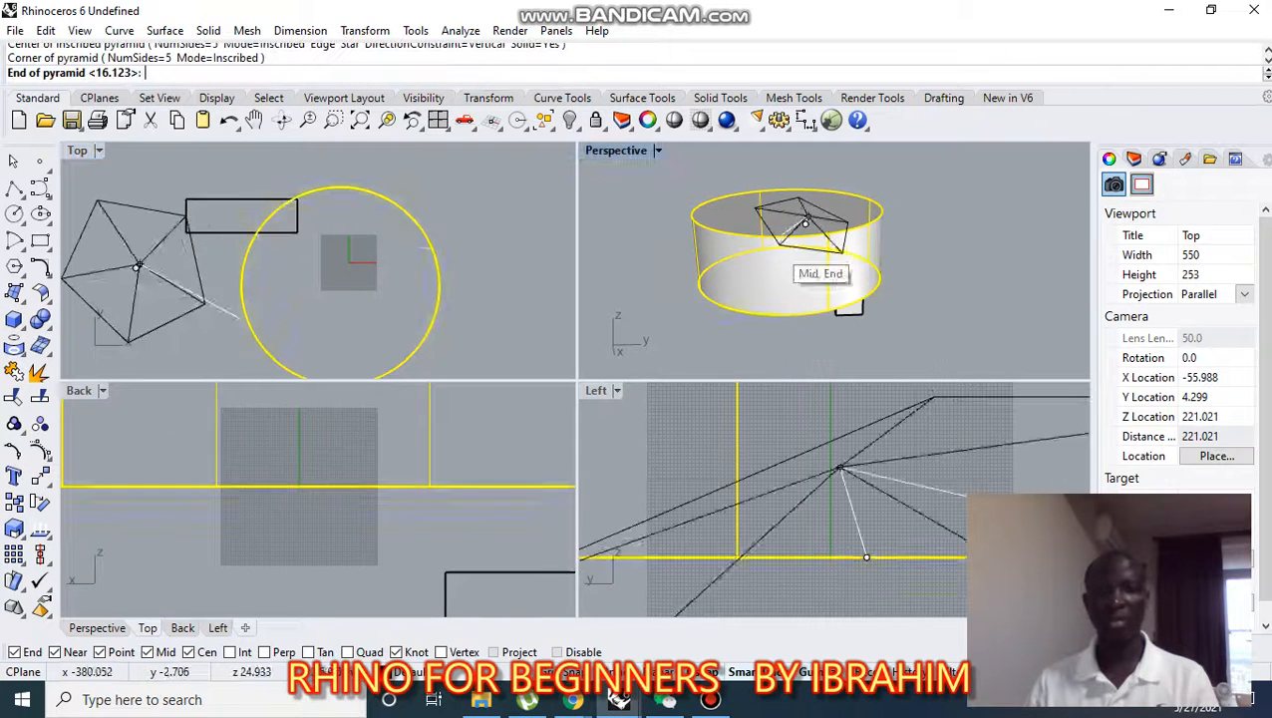
left_click(820, 175)
- Examine the cylinder, box and pyramid in the Perspective view from another angle, both close up and from farther away
right_click_drag(898, 252, 778, 261)
scroll(949, 259, "down", 5)
right_click_drag(941, 261, 890, 279)
scroll(894, 286, "up", 5)
scroll(893, 285, "down", 6)
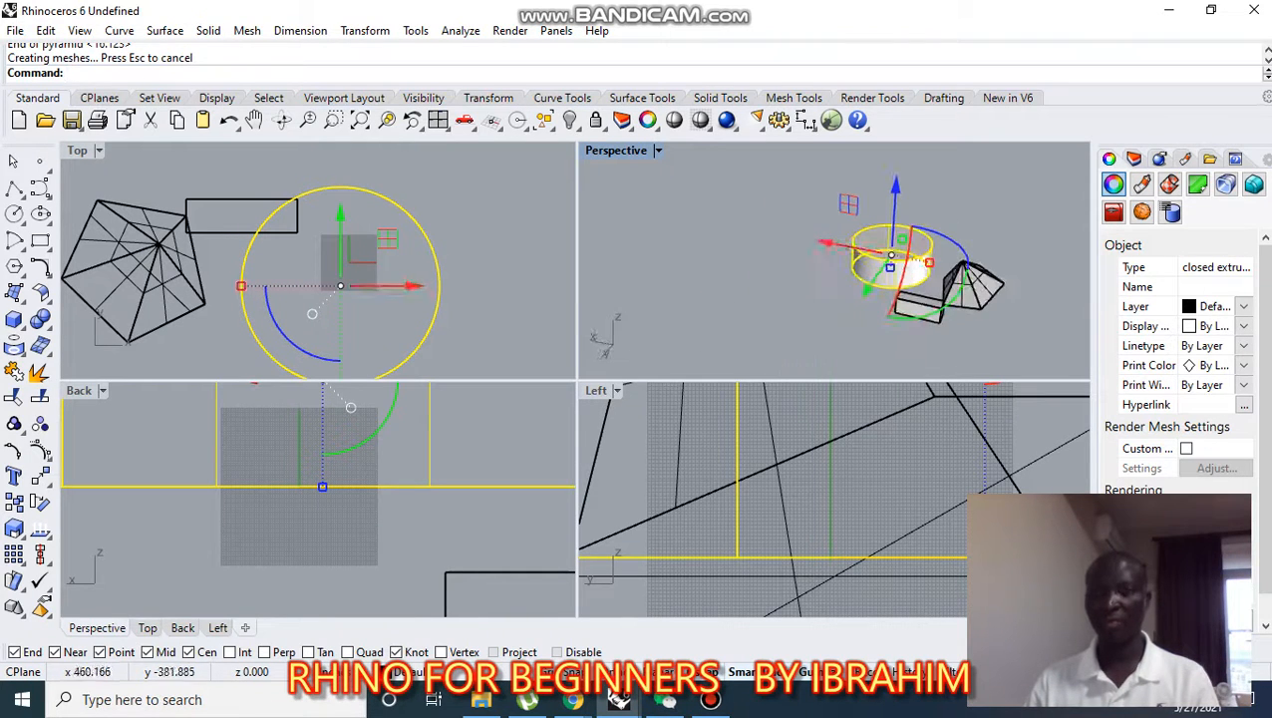
scroll(844, 249, "down", 4)
scroll(845, 249, "up", 8)
scroll(838, 253, "down", 7)
scroll(972, 290, "up", 9)
scroll(852, 250, "down", 4)
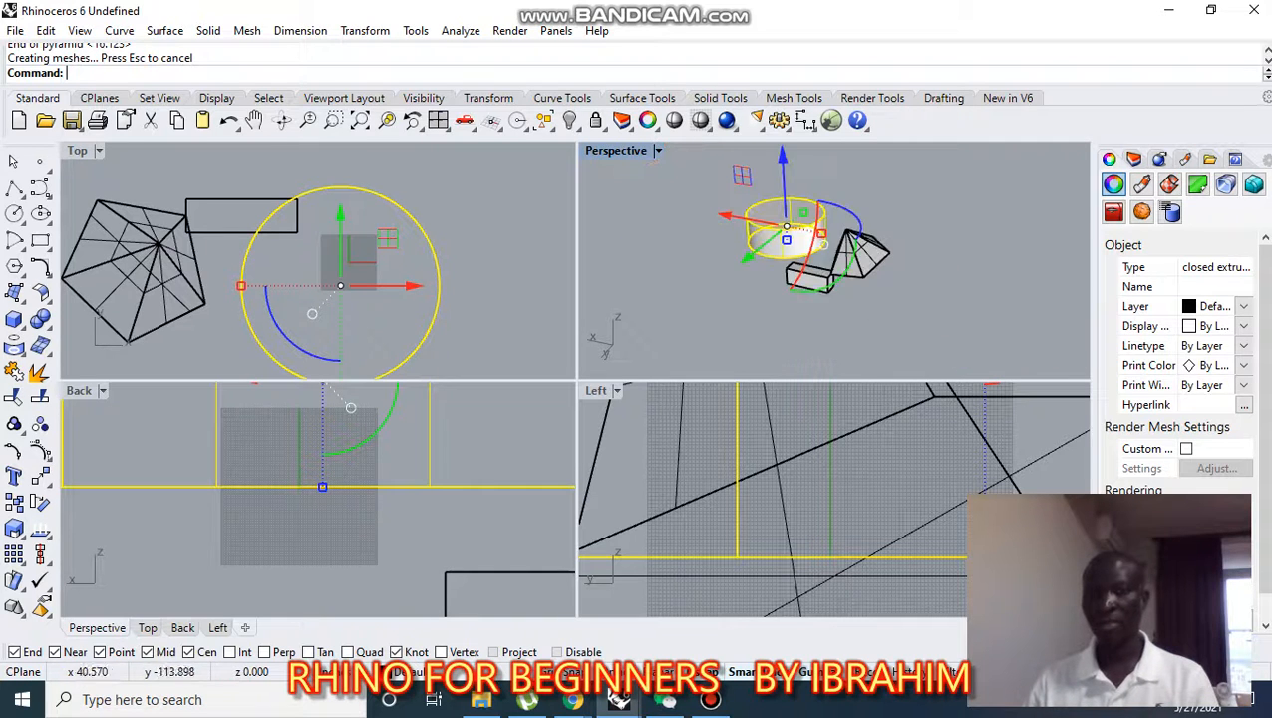
scroll(748, 241, "up", 8)
scroll(783, 247, "down", 7)
scroll(837, 242, "up", 7)
scroll(778, 205, "down", 8)
scroll(809, 219, "up", 10)
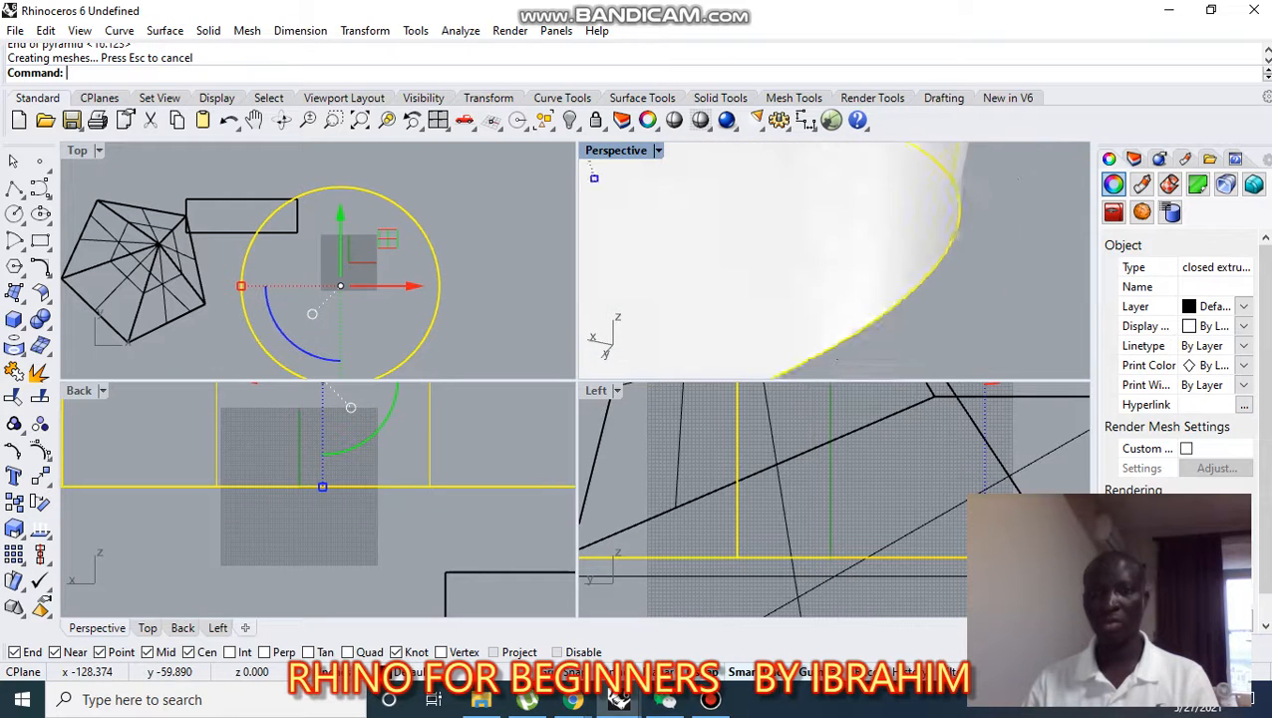
- Look over the three solids in the Perspective, Top and Back views, fitting all of them into the Top and Back views
scroll(810, 220, "down", 6)
scroll(317, 259, "down", 12)
scroll(346, 235, "up", 10)
scroll(349, 431, "down", 12)
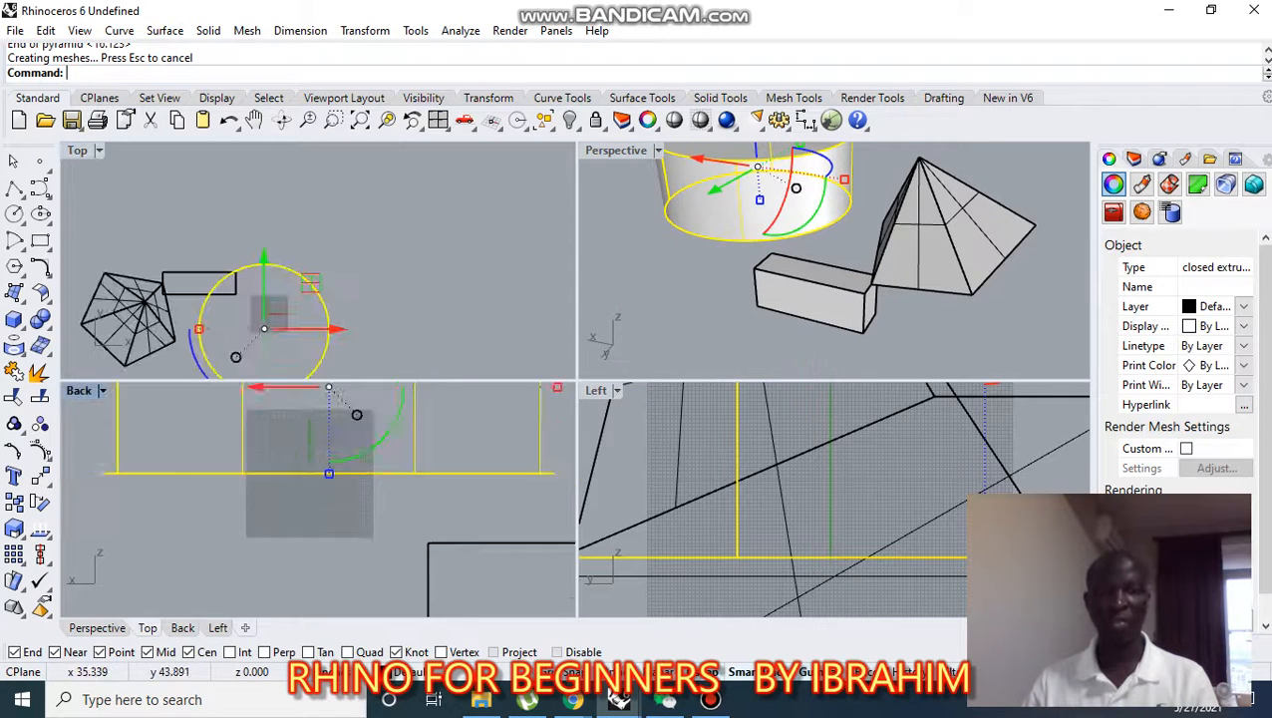
scroll(319, 279, "up", 8)
scroll(843, 239, "down", 6)
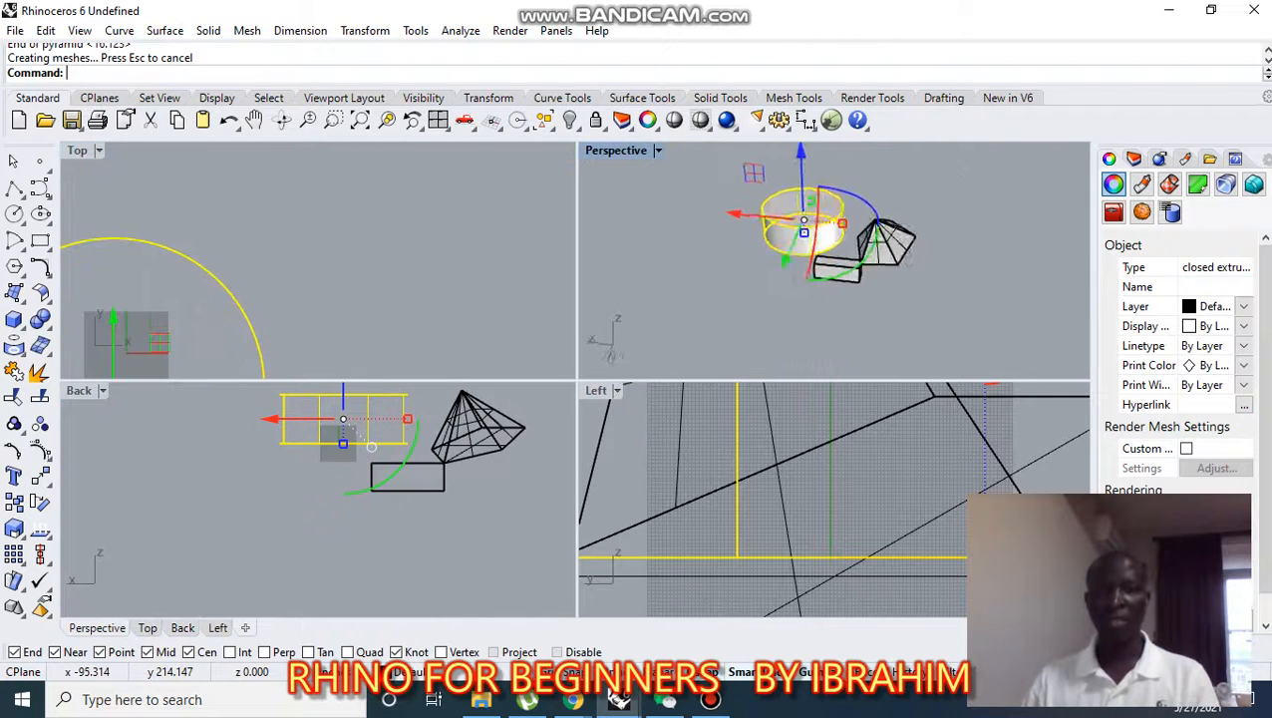
right_click_drag(847, 247, 698, 249)
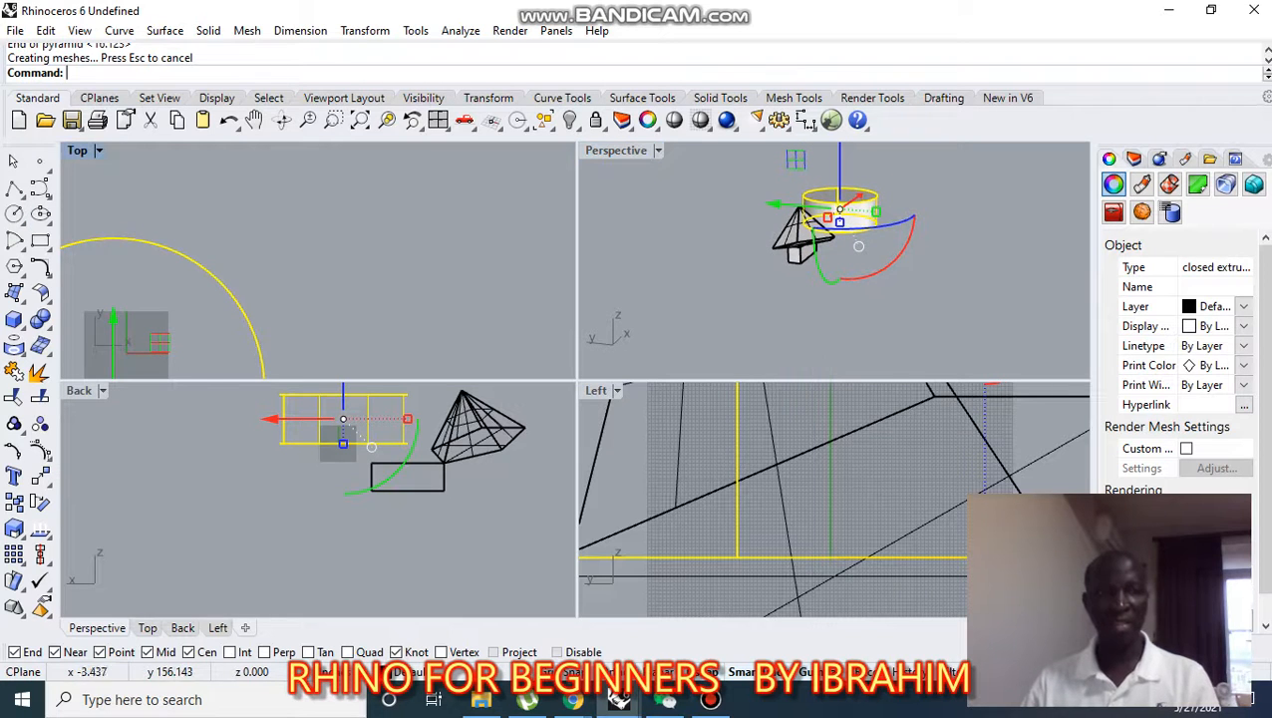
scroll(254, 300, "down", 4)
scroll(265, 488, "down", 5)
scroll(260, 301, "down", 3)
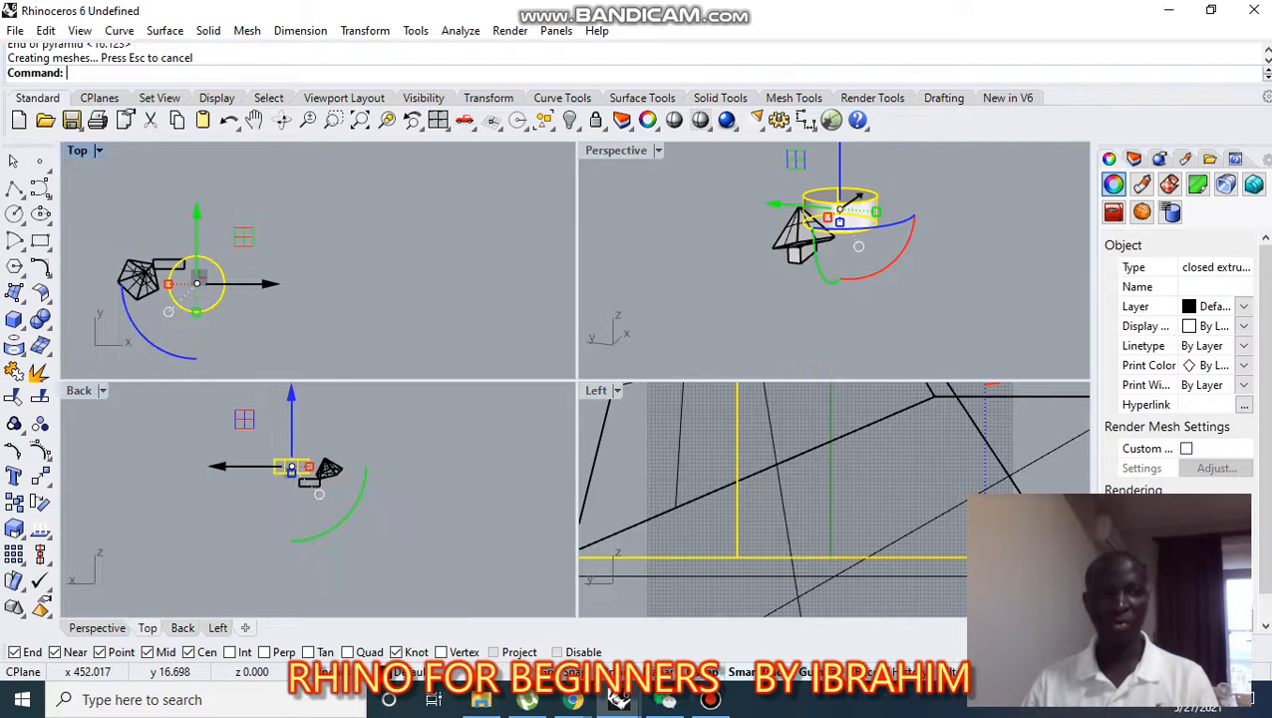
- Inspect the pyramid and cylinder from several sides and at close range in the shaded Perspective view
scroll(933, 190, "down", 4)
right_click_drag(932, 209, 758, 224)
right_click_drag(868, 249, 968, 254)
scroll(850, 247, "up", 8)
scroll(818, 249, "down", 8)
scroll(912, 231, "up", 8)
scroll(866, 247, "down", 8)
scroll(926, 253, "up", 8)
scroll(922, 251, "down", 8)
scroll(908, 220, "up", 5)
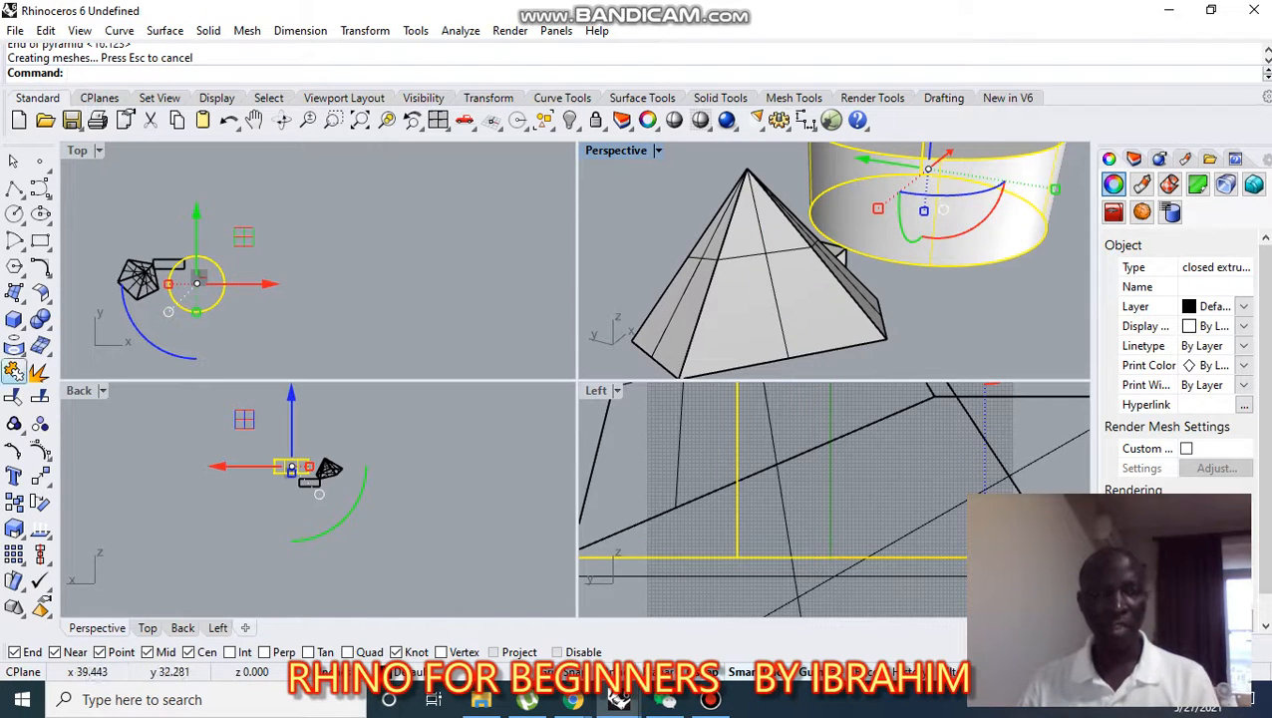
- Set the Perspective view's display mode to Wireframe
left_click(657, 149)
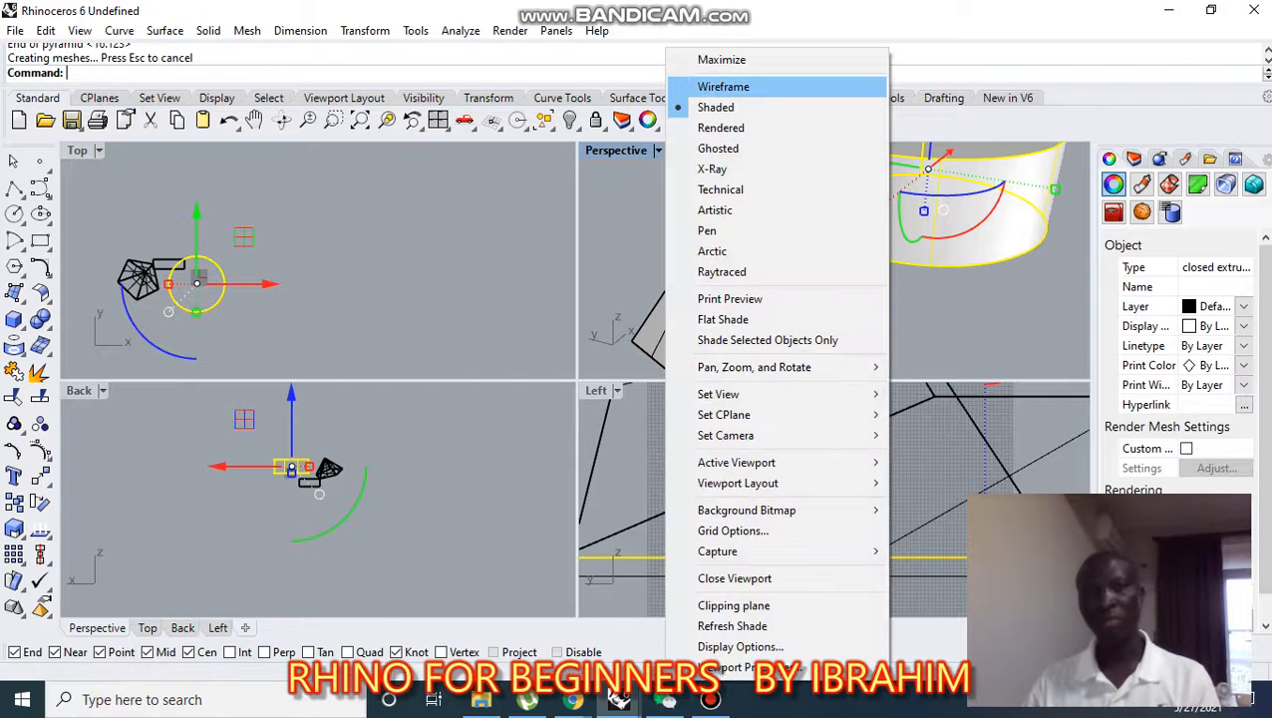
left_click(722, 87)
scroll(654, 363, "down", 3)
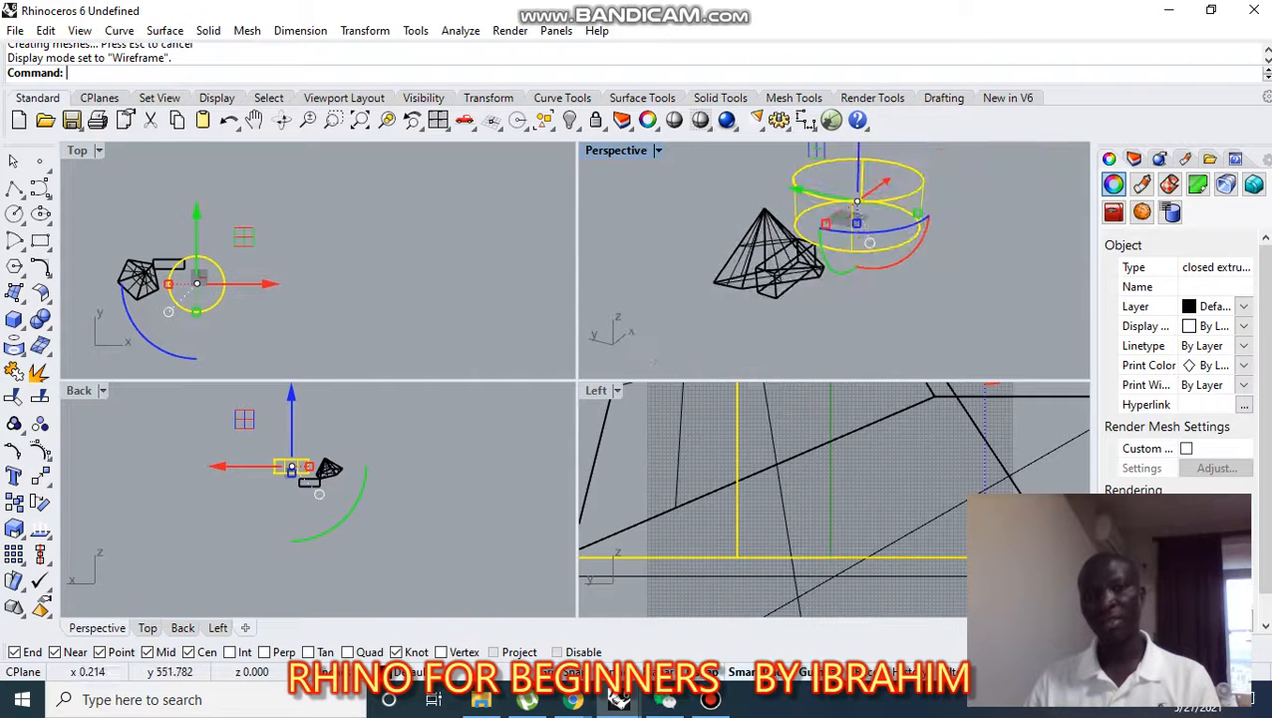
- Maximize the Perspective view and deselect the cylinder to look over the wireframe solids
left_click(657, 150)
left_click(722, 56)
scroll(578, 329, "down", 3)
right_click_drag(566, 354, 733, 417)
left_click(733, 418)
scroll(626, 444, "up", 11)
scroll(569, 393, "down", 7)
right_click_drag(533, 419, 396, 409)
- Set the maximized Perspective view to Shaded display and inspect the solids from above
left_click(140, 150)
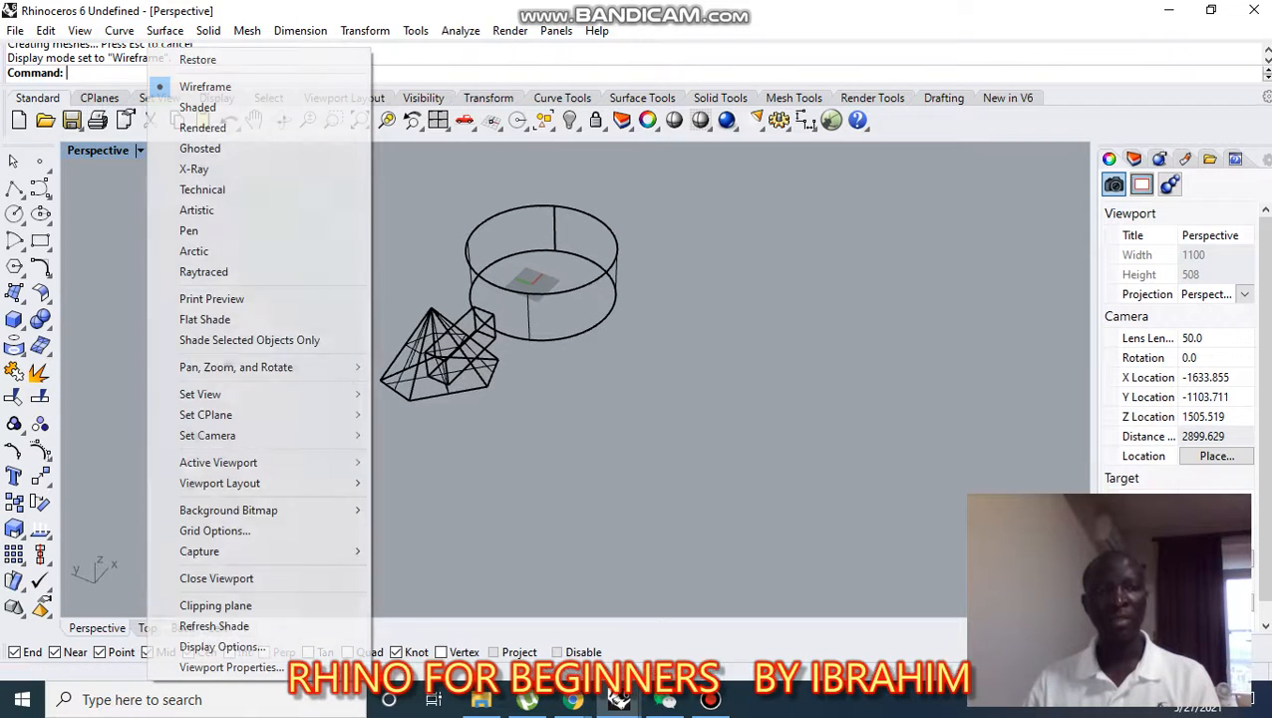
left_click(199, 108)
scroll(529, 329, "down", 3)
right_click_drag(663, 324, 446, 396)
scroll(439, 311, "up", 12)
scroll(798, 423, "down", 3)
scroll(802, 439, "down", 4)
right_click_drag(798, 439, 665, 446)
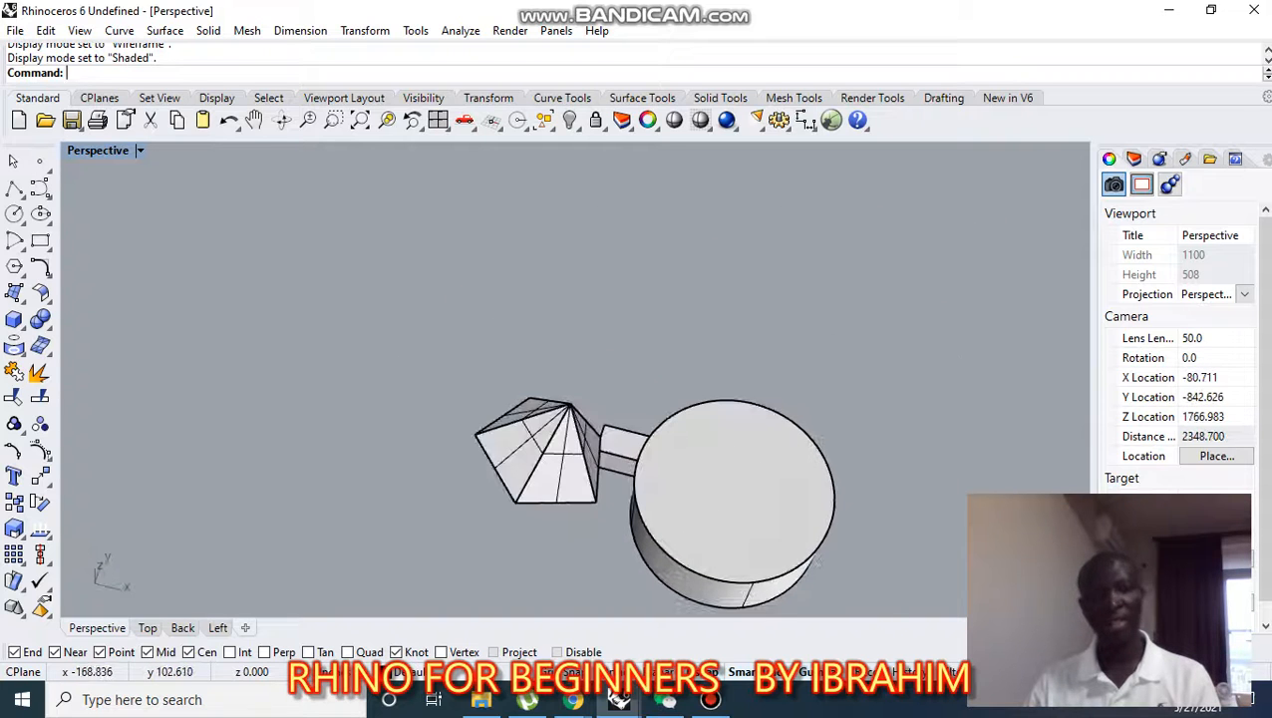
- Set the Perspective view to Rendered display and inspect the solids and their shadows from different angles
left_click(140, 150)
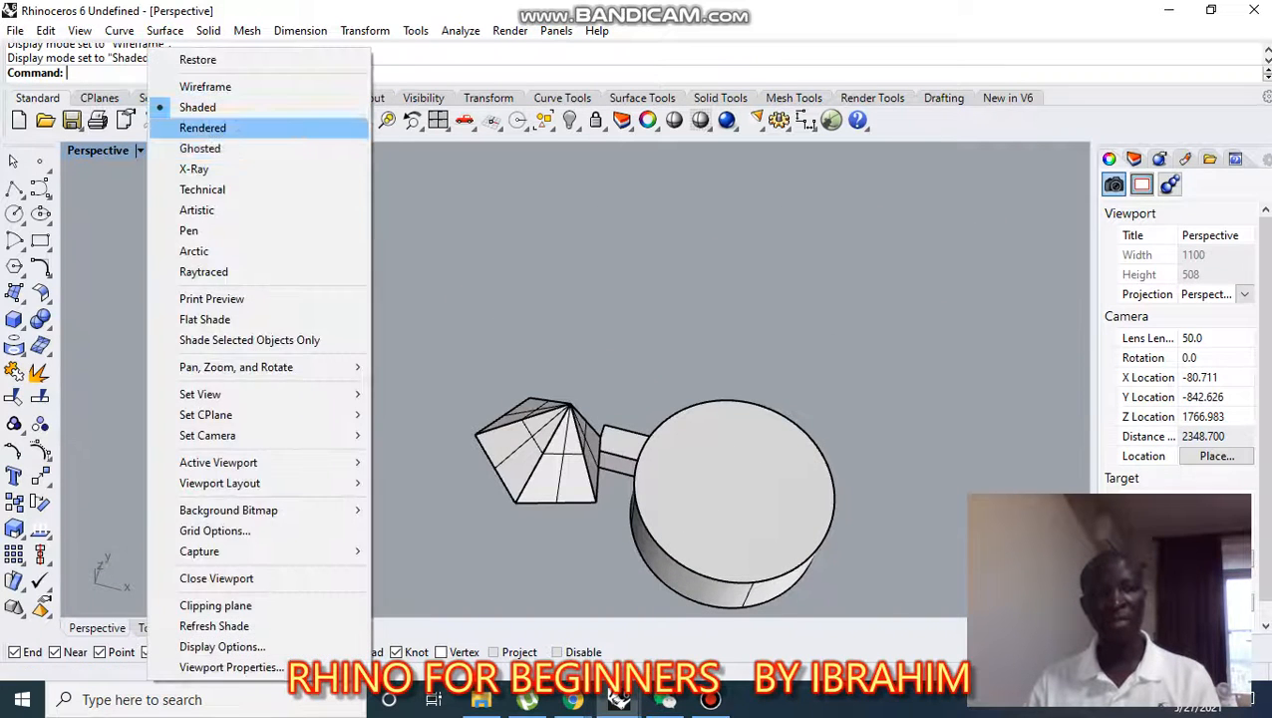
left_click(200, 127)
scroll(588, 299, "down", 4)
mouse_move(588, 391)
right_mouse_down()
mouse_move(708, 354)
mouse_move(578, 373)
right_mouse_up()
scroll(708, 354, "up", 4)
scroll(673, 367, "down", 4)
right_click_drag(723, 417, 641, 421)
scroll(642, 421, "up", 4)
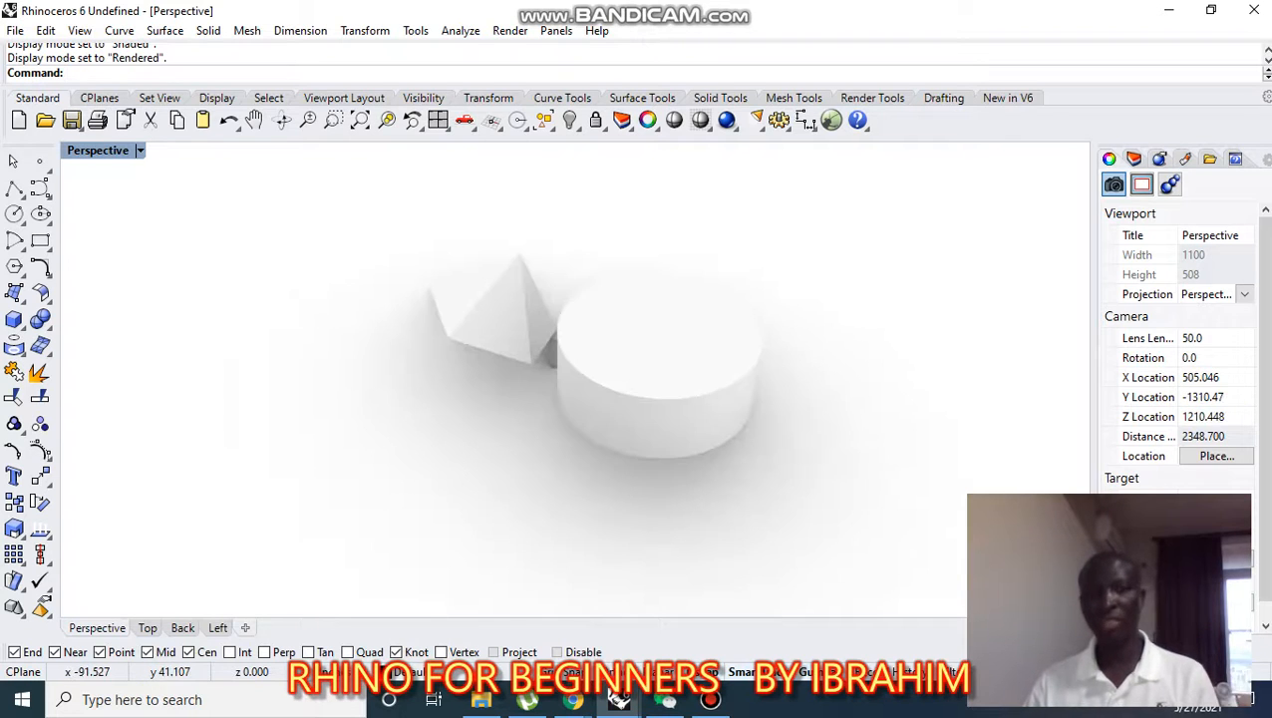
scroll(641, 420, "up", 4)
scroll(641, 421, "down", 4)
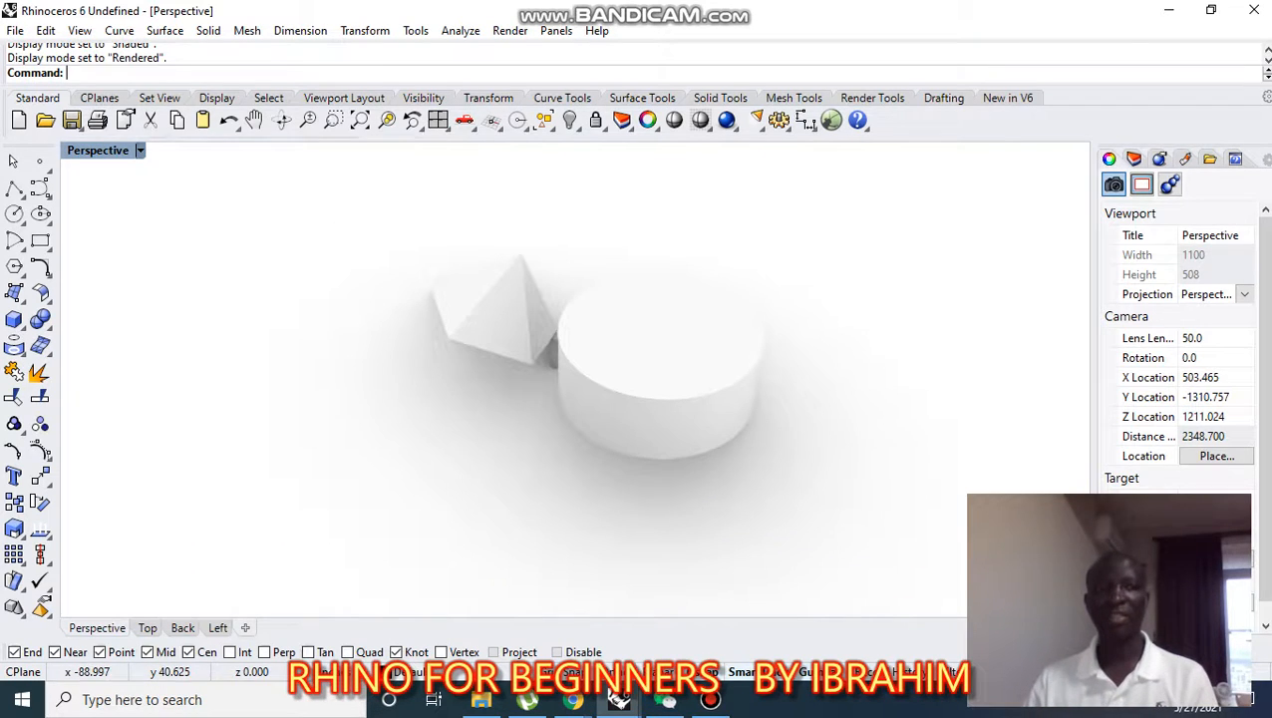
- Set the Perspective view to Ghosted display and inspect the box through the transparent cylinder
left_click(139, 150)
left_click(190, 147)
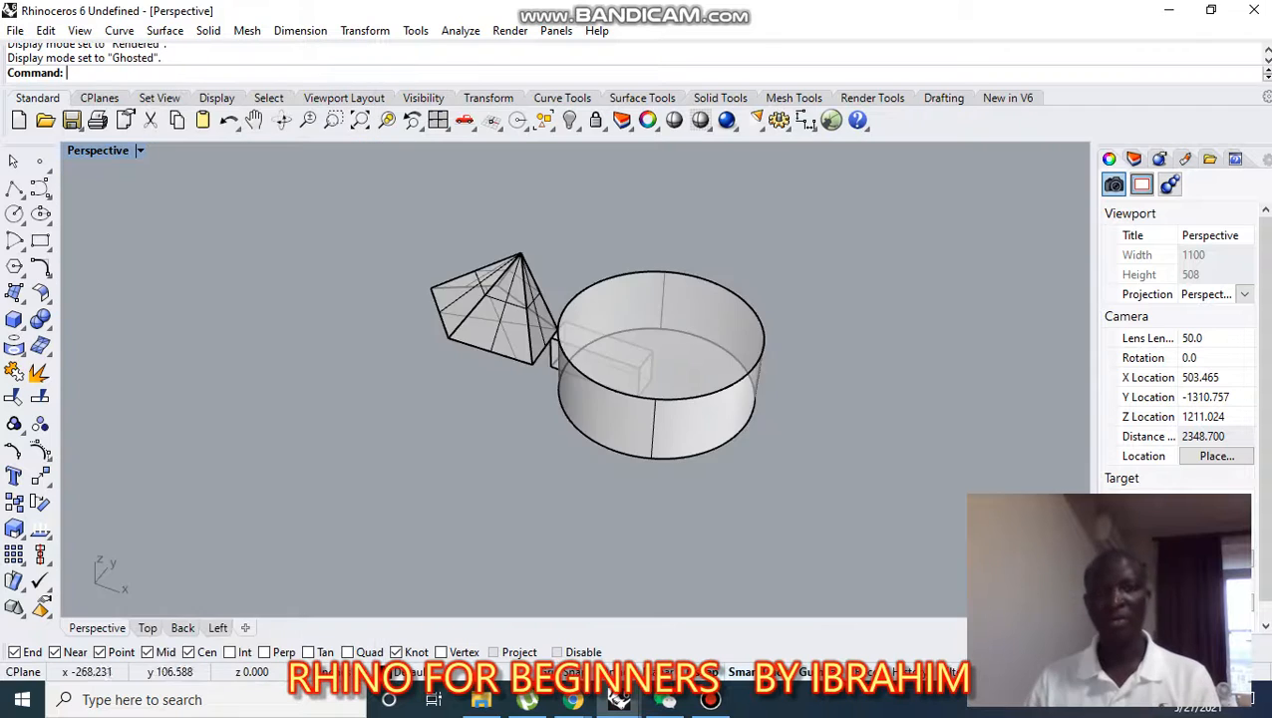
scroll(578, 334, "down", 6)
right_click_drag(578, 334, 716, 331)
scroll(598, 342, "up", 6)
scroll(566, 351, "up", 4)
scroll(566, 342, "down", 6)
- Set the Perspective view to X-Ray display and look over the three solids
left_click(140, 150)
left_click(190, 168)
scroll(698, 359, "up", 6)
scroll(698, 359, "down", 6)
right_click_drag(698, 359, 600, 370)
scroll(525, 389, "up", 8)
scroll(698, 369, "down", 8)
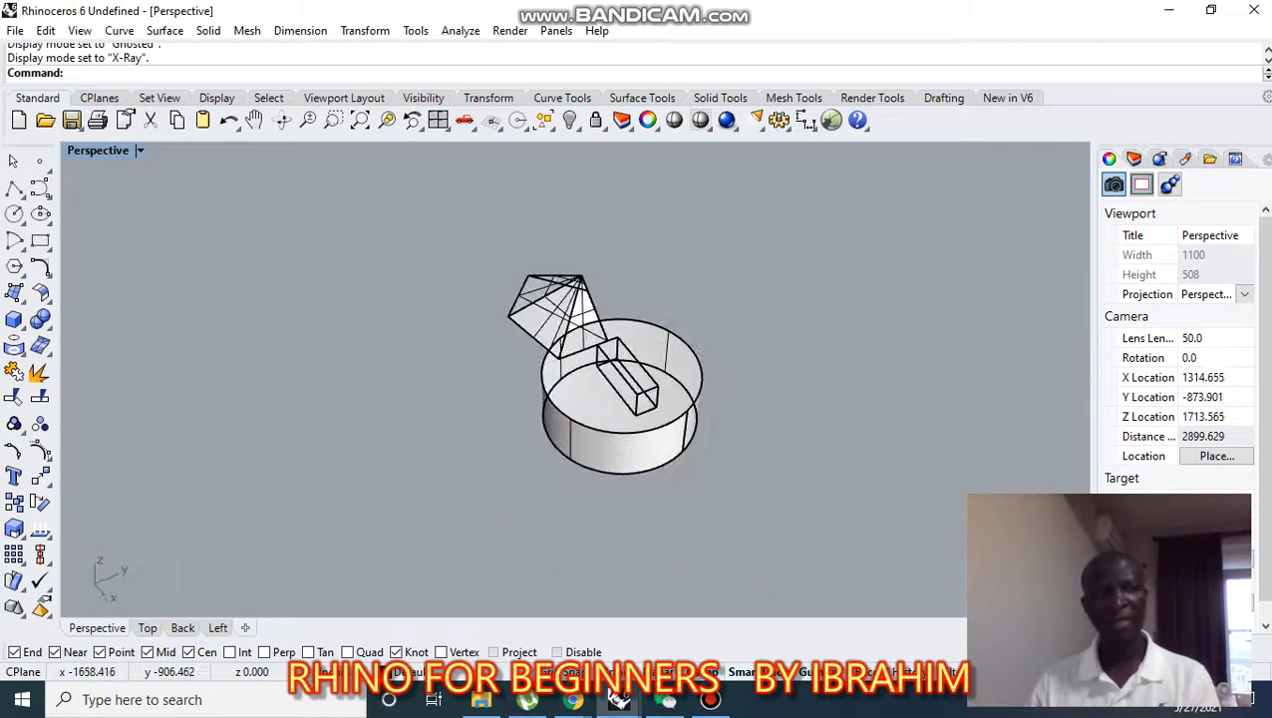
scroll(438, 299, "down", 6)
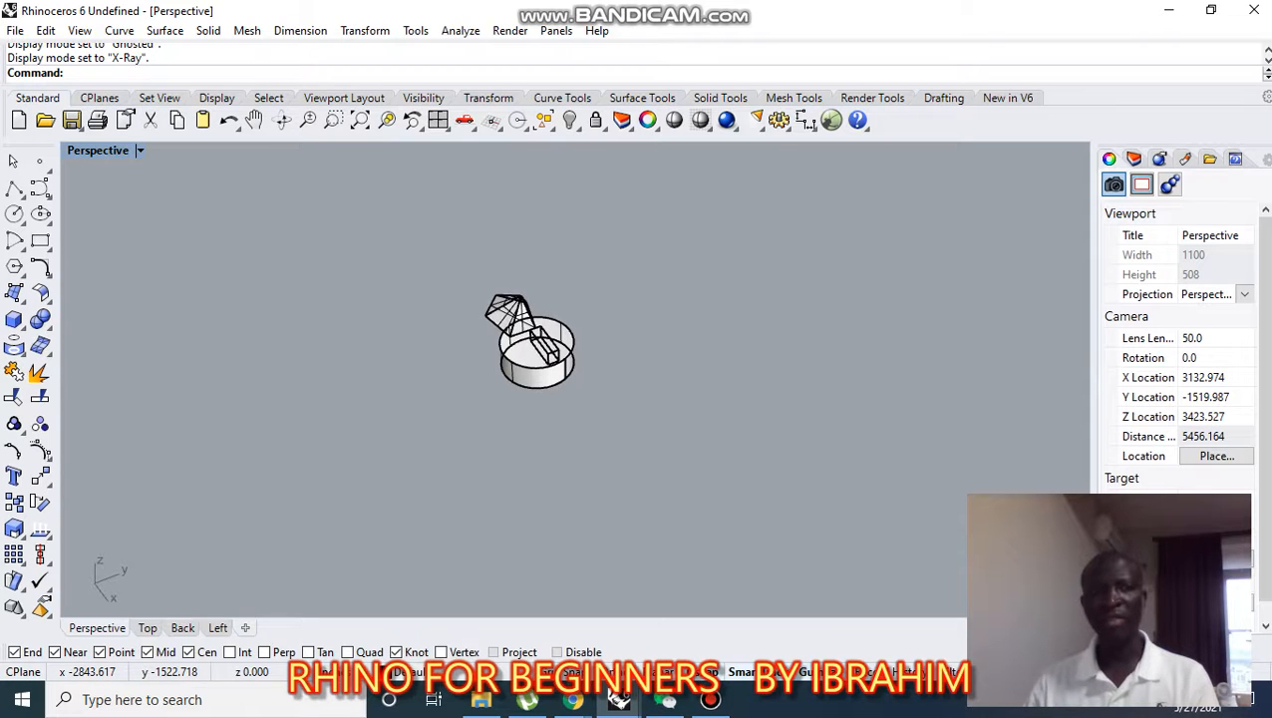
- Restore the four-viewport layout and enlarge the three solids in the Top view
left_click(140, 150)
left_click(199, 58)
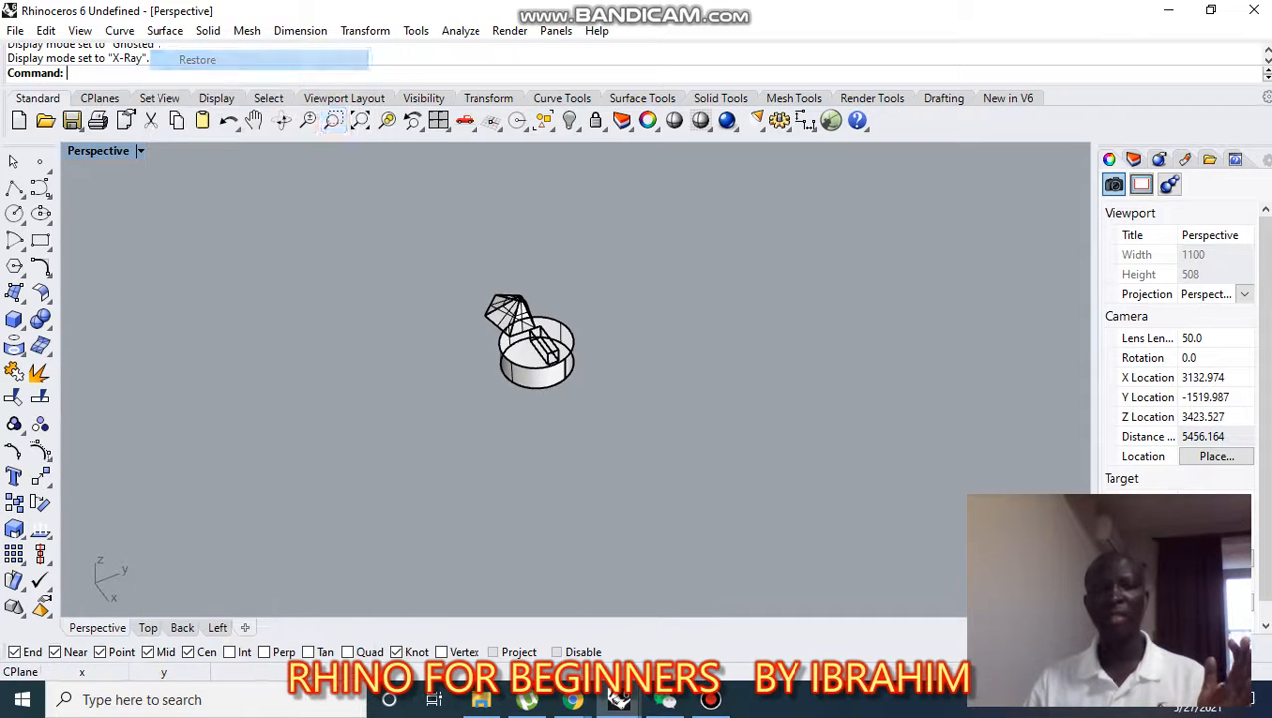
scroll(398, 259, "down", 3)
scroll(812, 250, "up", 7)
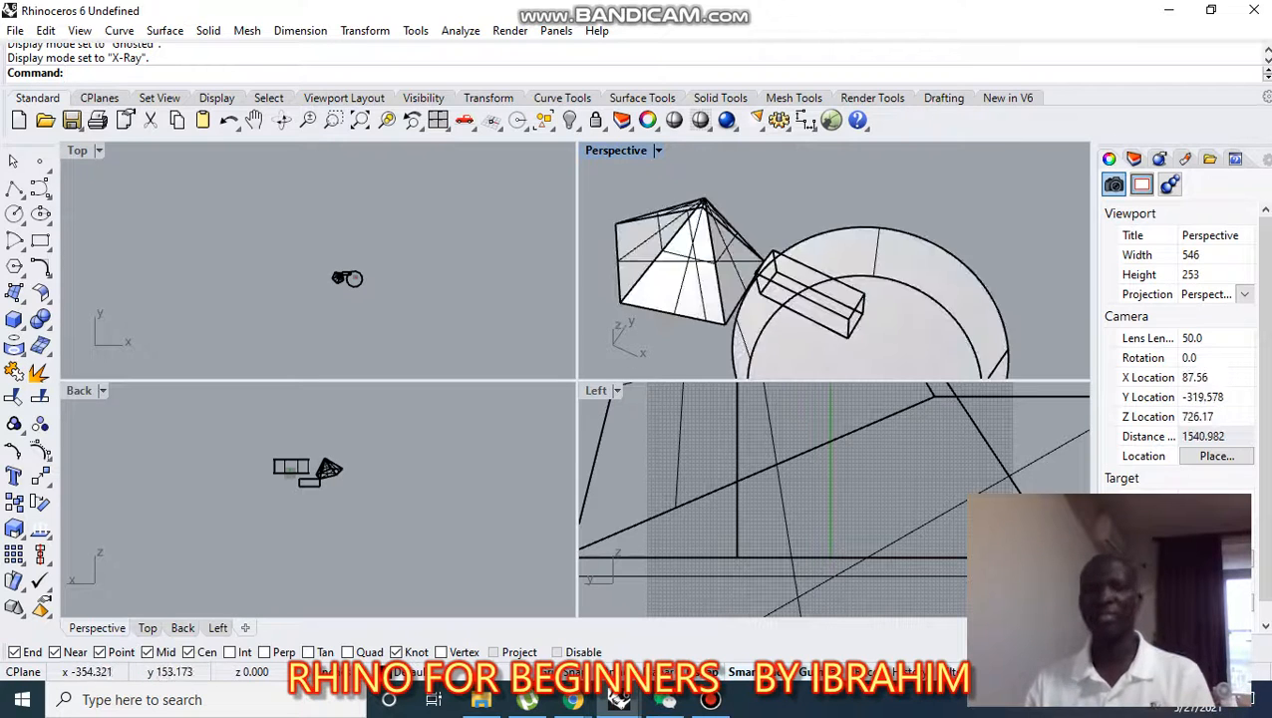
scroll(812, 279, "down", 2)
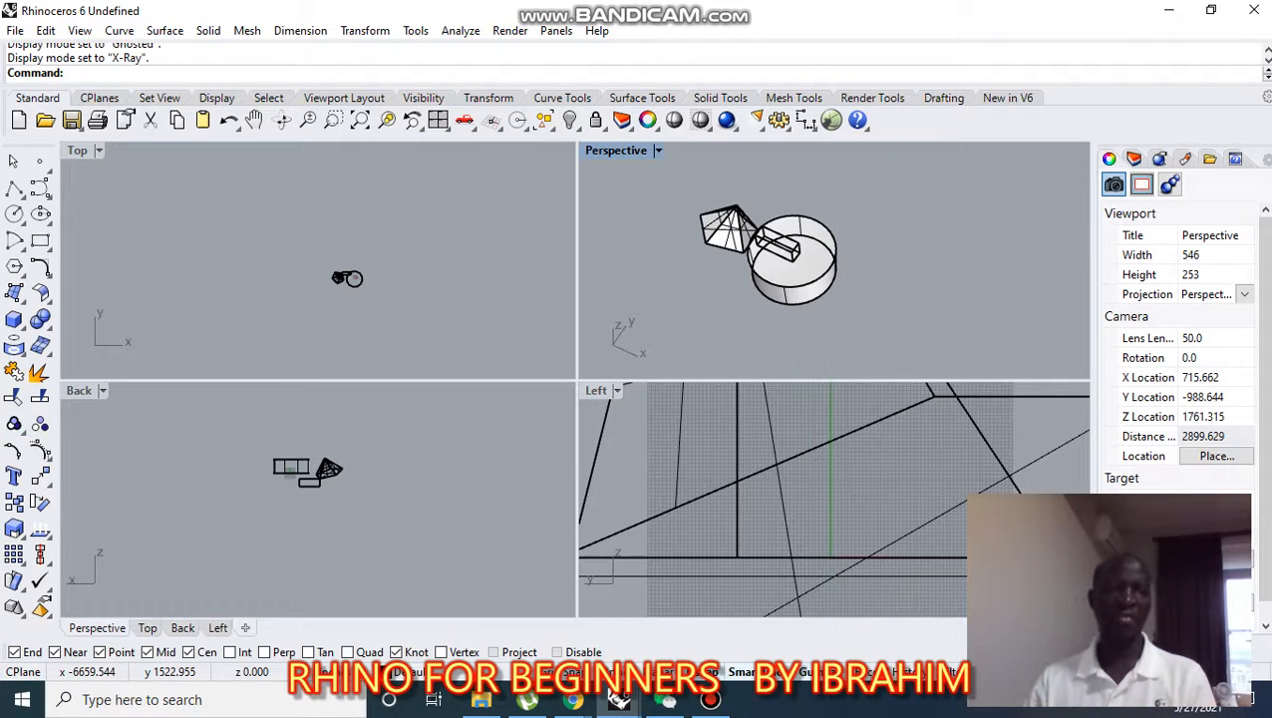
scroll(336, 290, "up", 5)
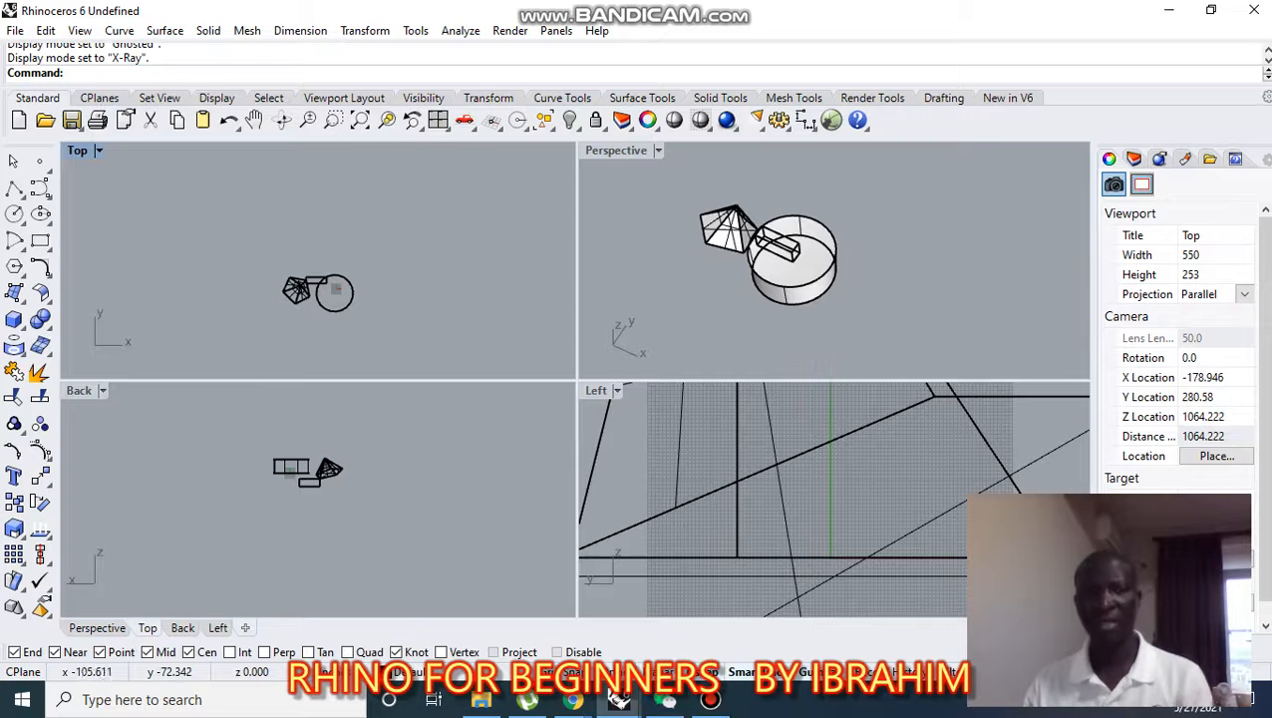
scroll(337, 289, "up", 3)
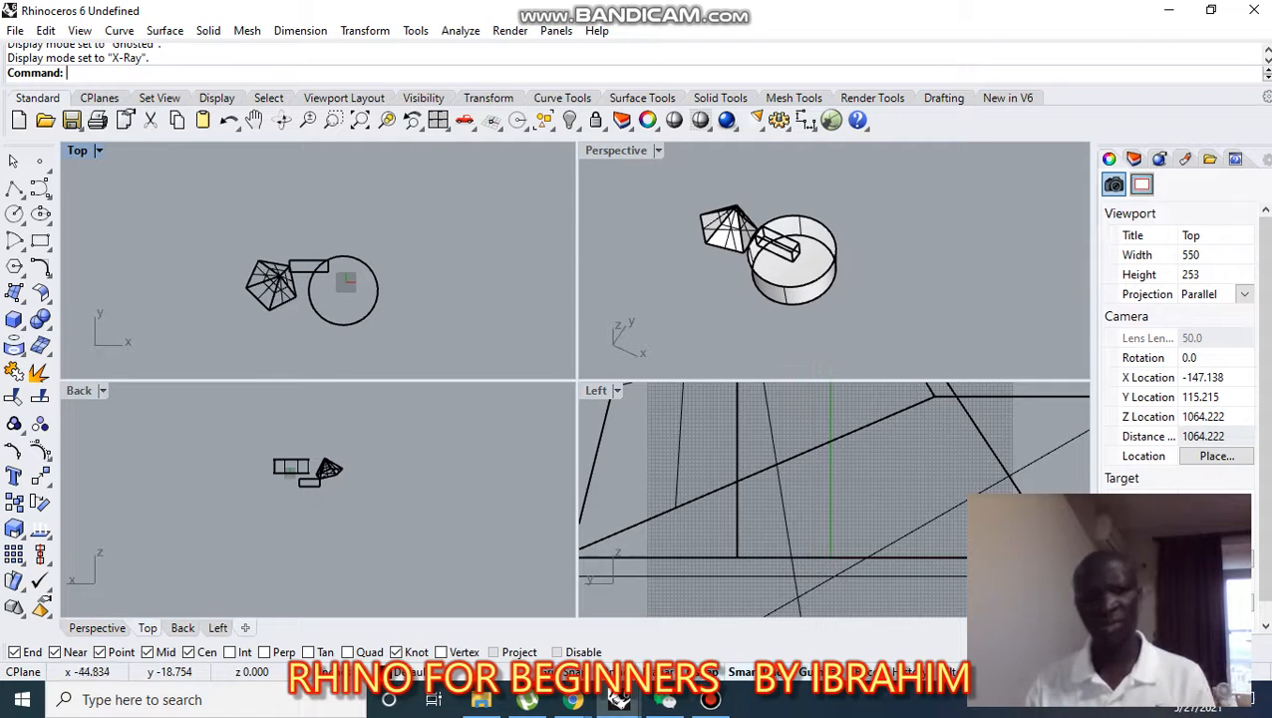
scroll(356, 245, "up", 3)
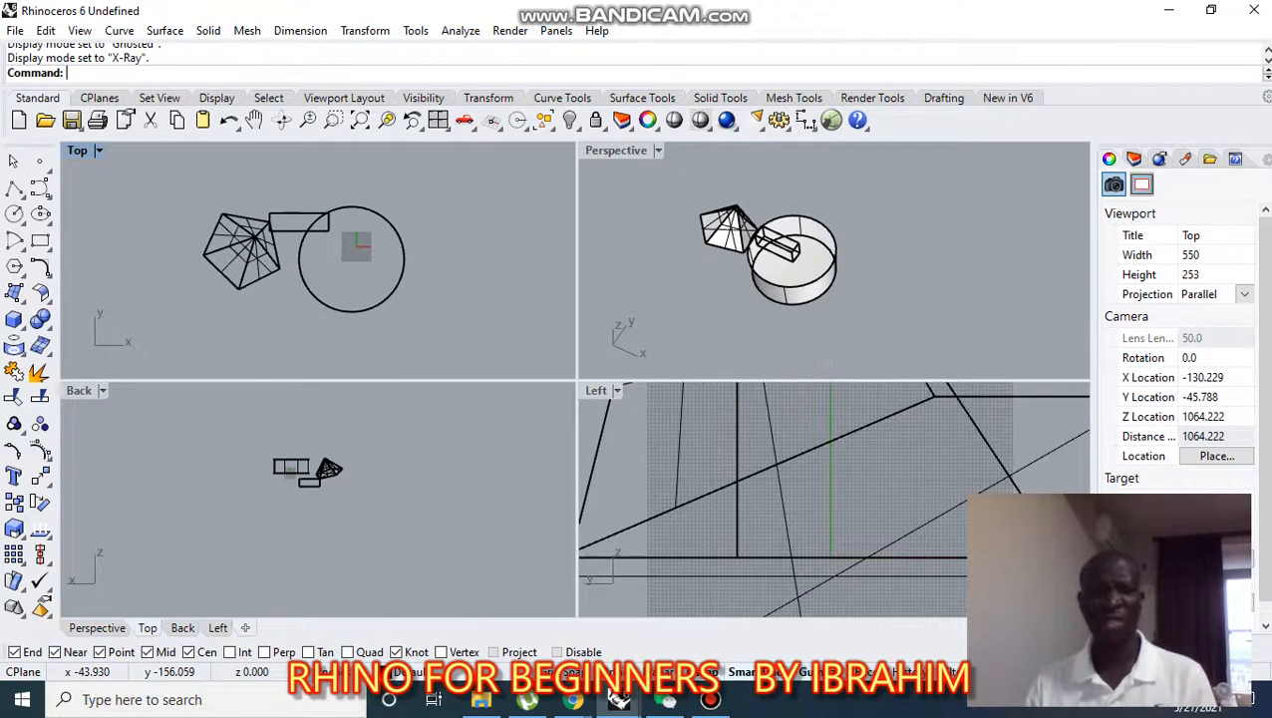
scroll(284, 220, "up", 3)
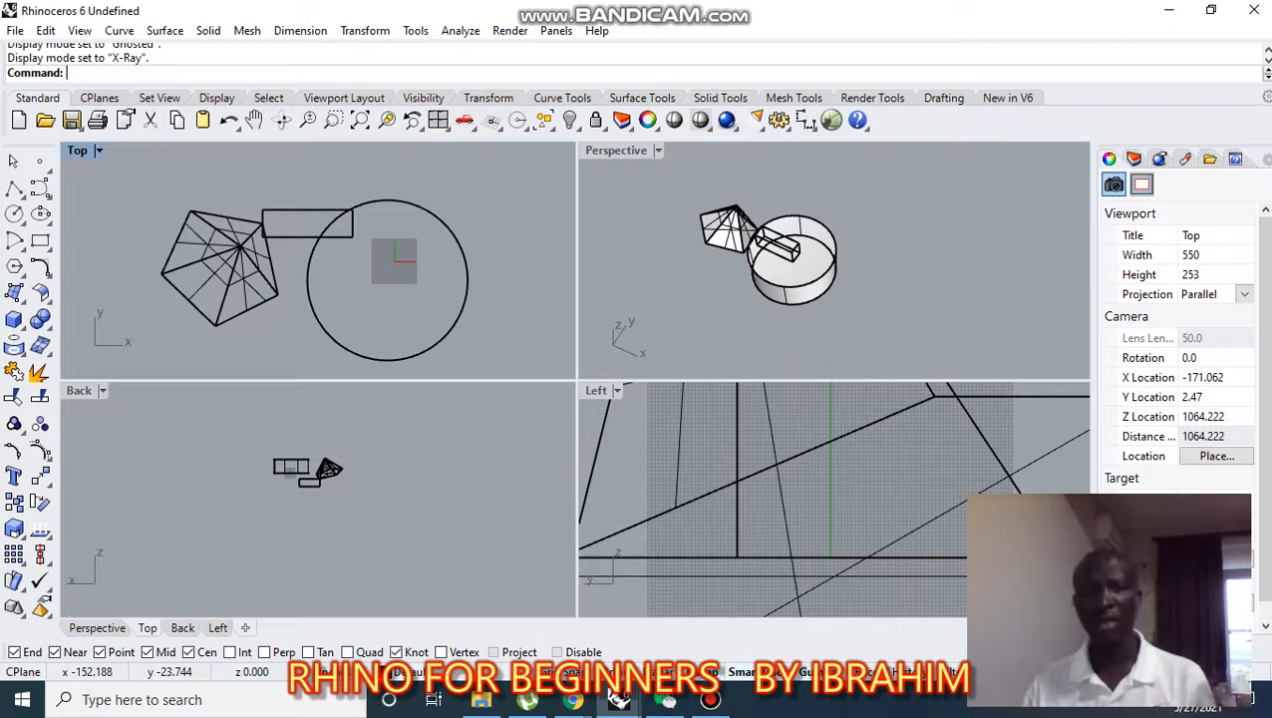
- Examine the X-Ray display of the pyramid, box and cylinder from several angles in the Perspective view
scroll(758, 249, "down", 6)
right_click_drag(757, 249, 843, 255)
scroll(805, 262, "up", 9)
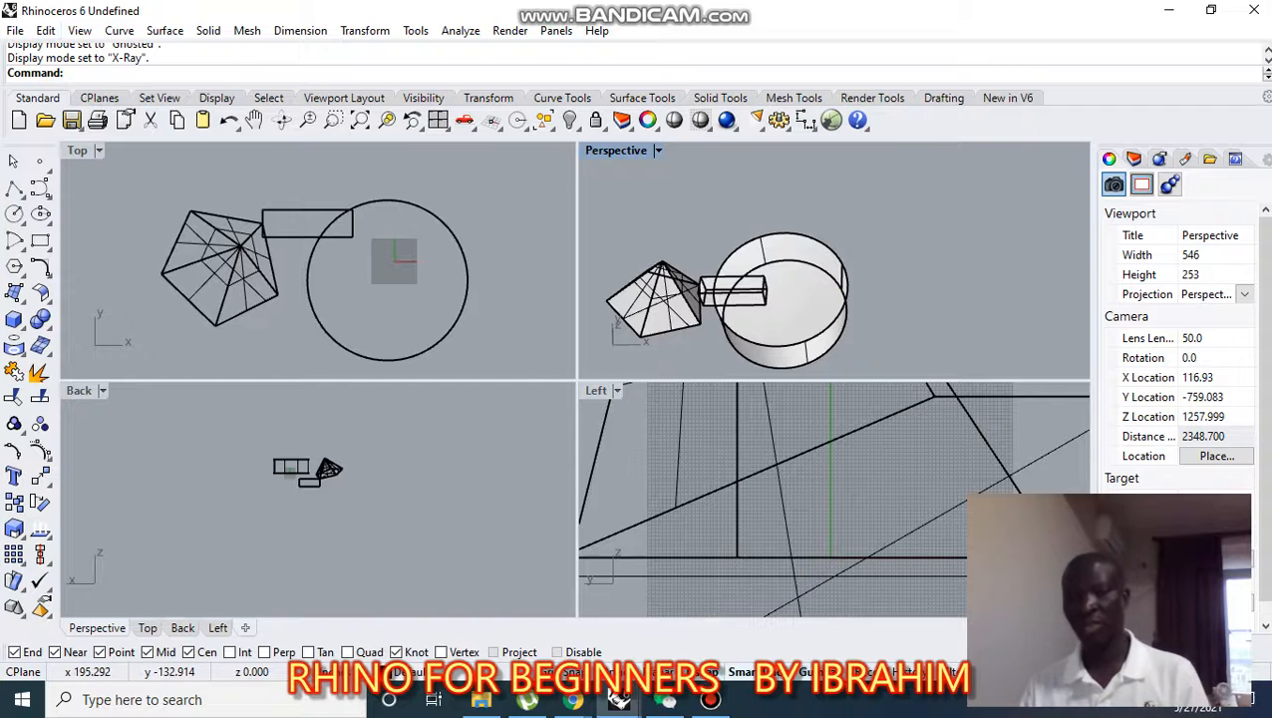
scroll(856, 340, "down", 6)
right_click_drag(856, 340, 778, 285)
scroll(783, 288, "up", 6)
scroll(849, 279, "down", 4)
scroll(777, 284, "up", 8)
scroll(777, 283, "down", 8)
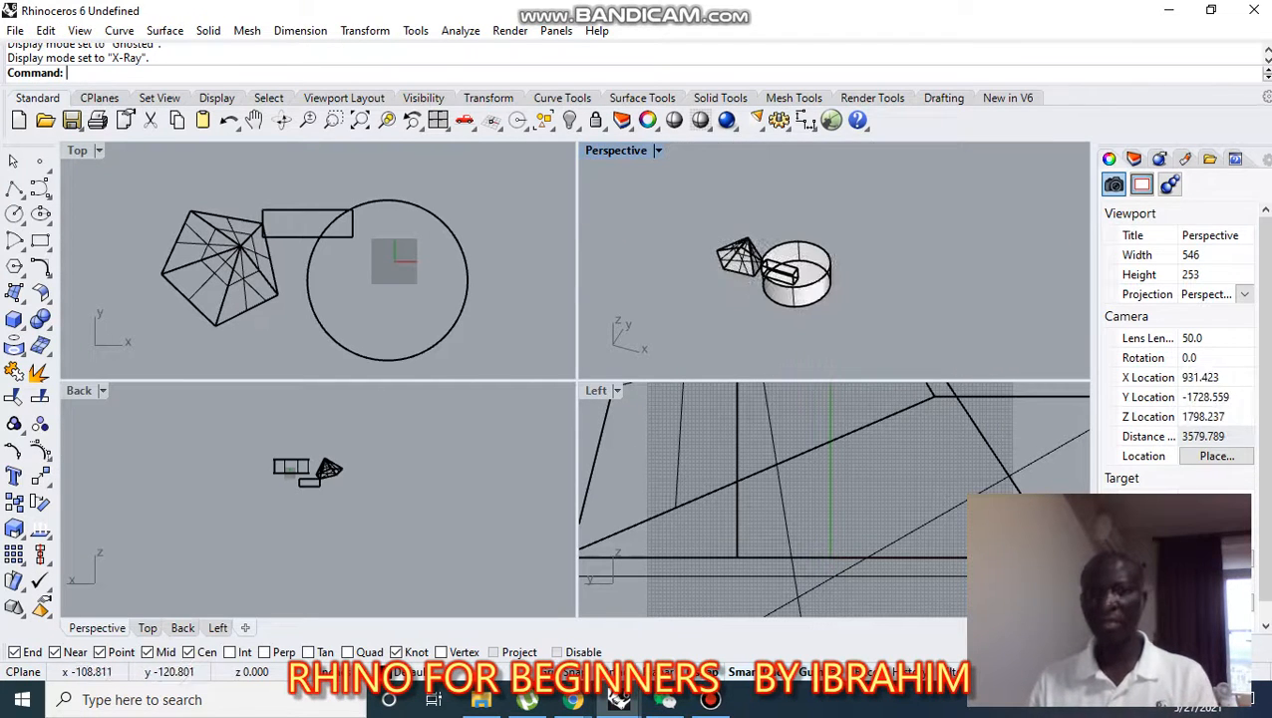
- View the Rhino 6 for Windows download page in Chrome and return to the Rhino window containing the solids
left_click(573, 699)
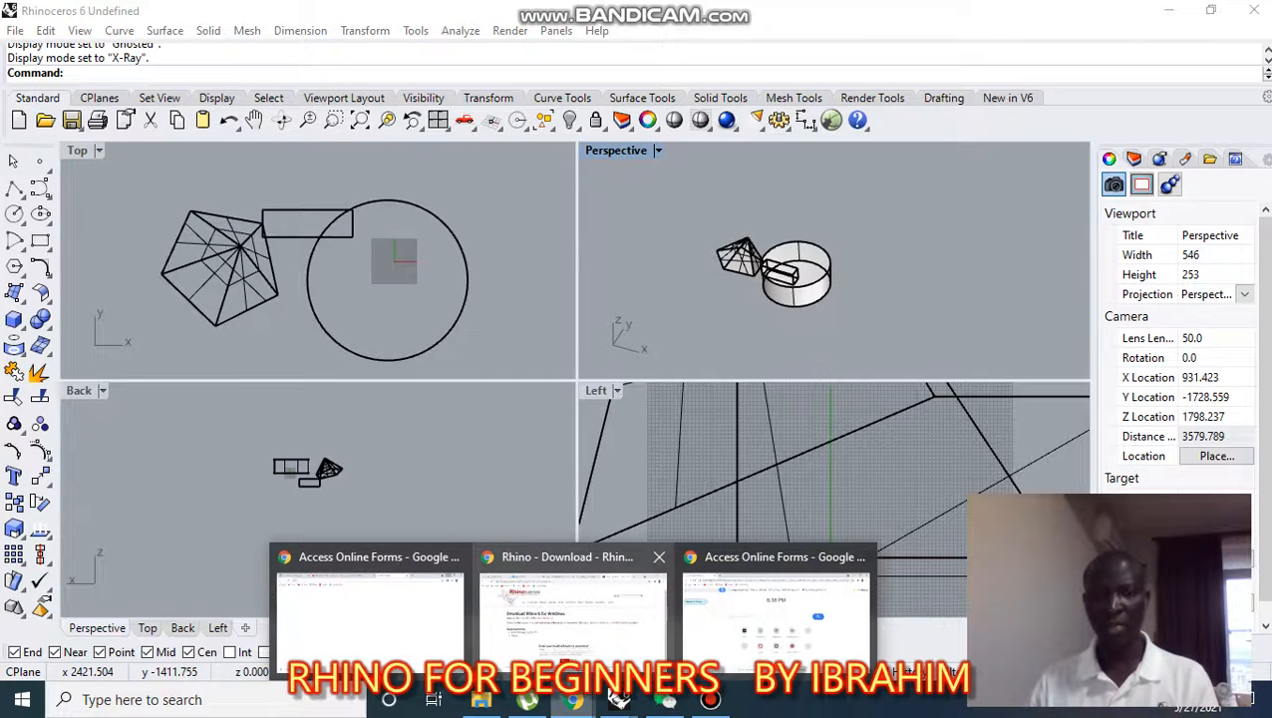
left_click(573, 608)
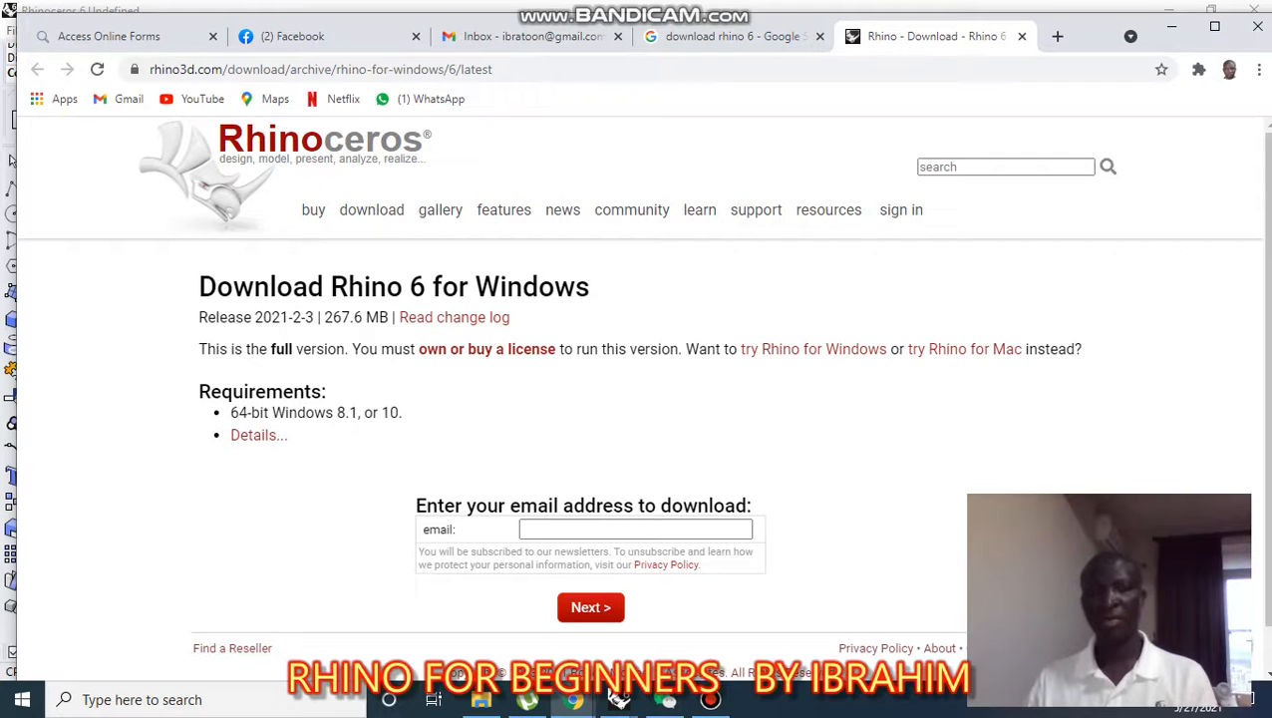
mouse_move(618, 697)
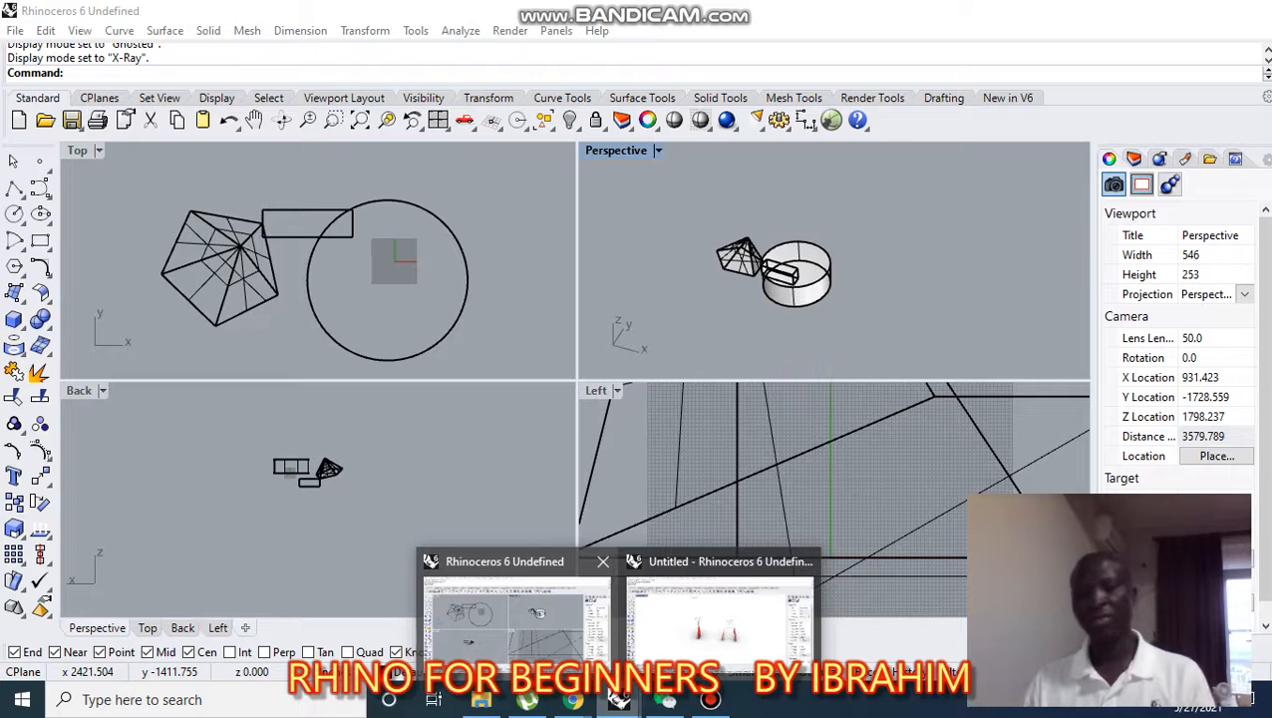
left_click(518, 620)
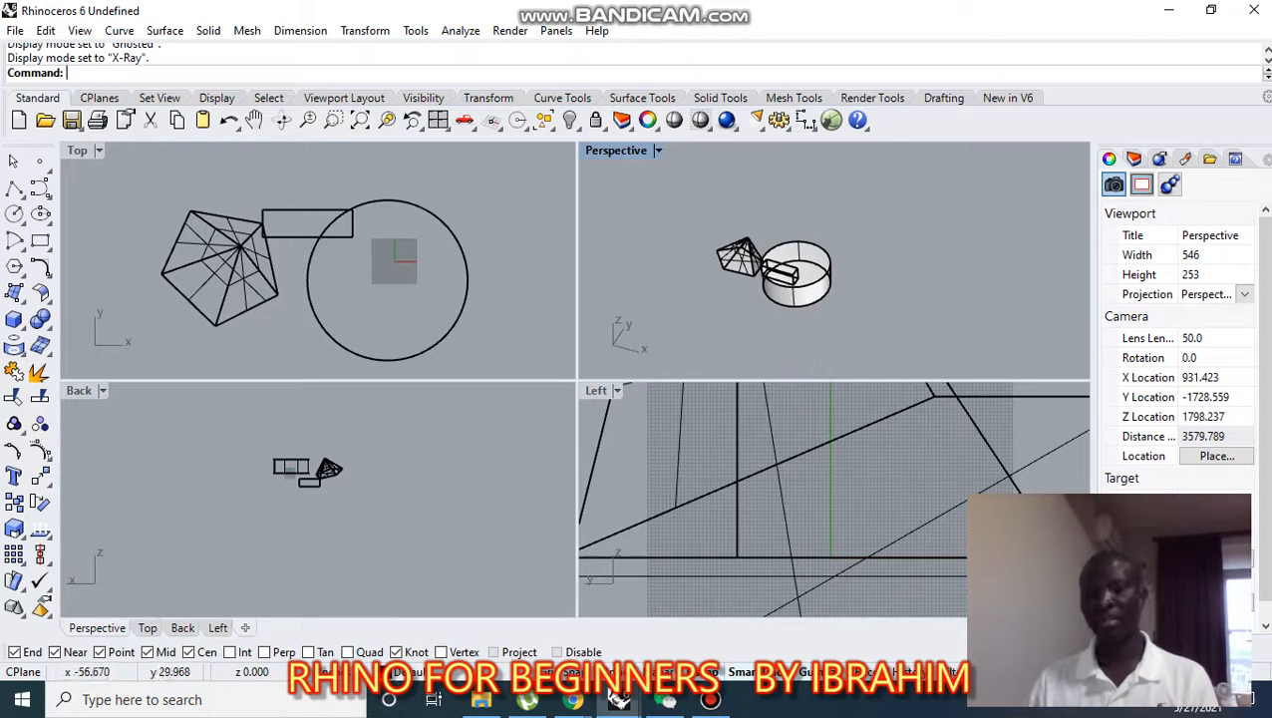
- Switch to the other Rhino window and inspect the rendered red-and-white example models up close in Perspective
mouse_move(619, 698)
left_click(727, 609)
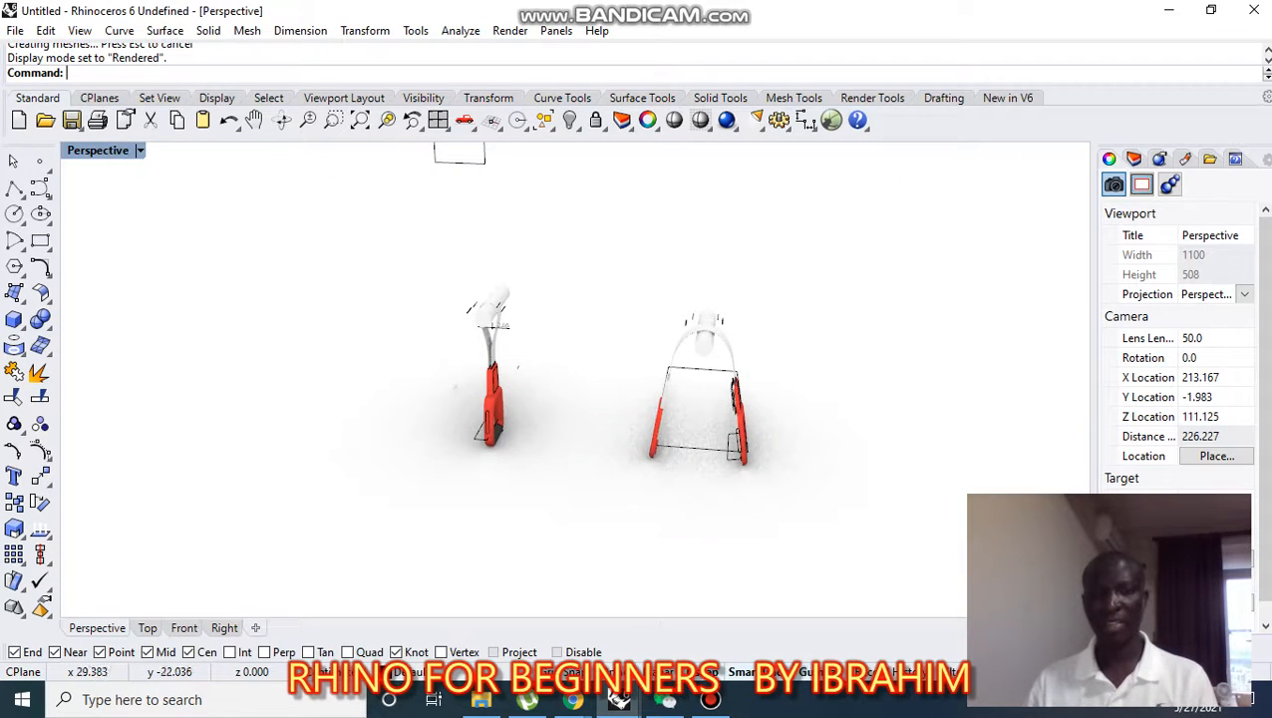
scroll(658, 491, "up", 6)
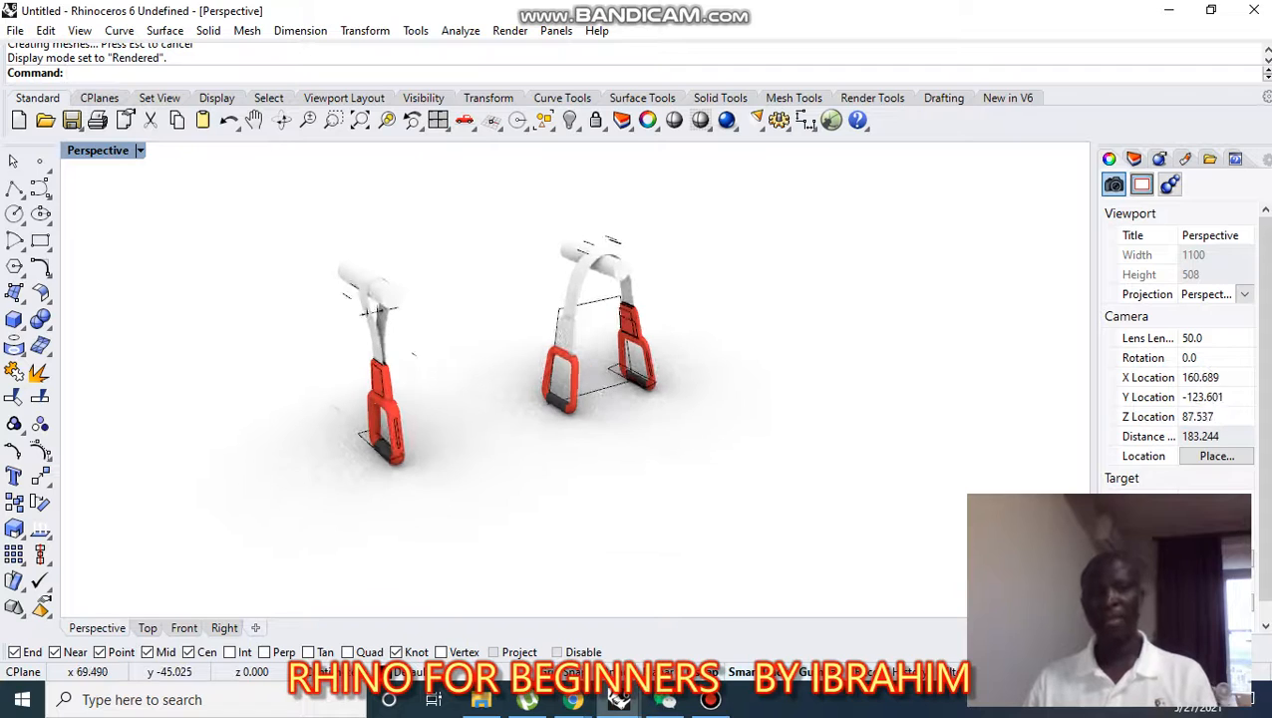